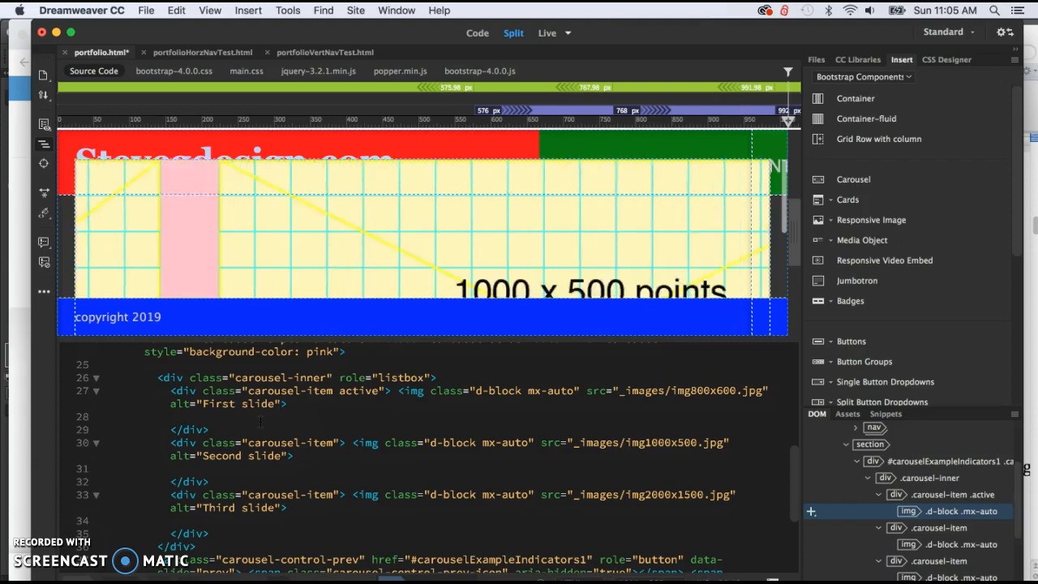
Examine the opening and closing div tags of the three carousel items in the portfolio.html code.
scroll(276, 459, down, 1)
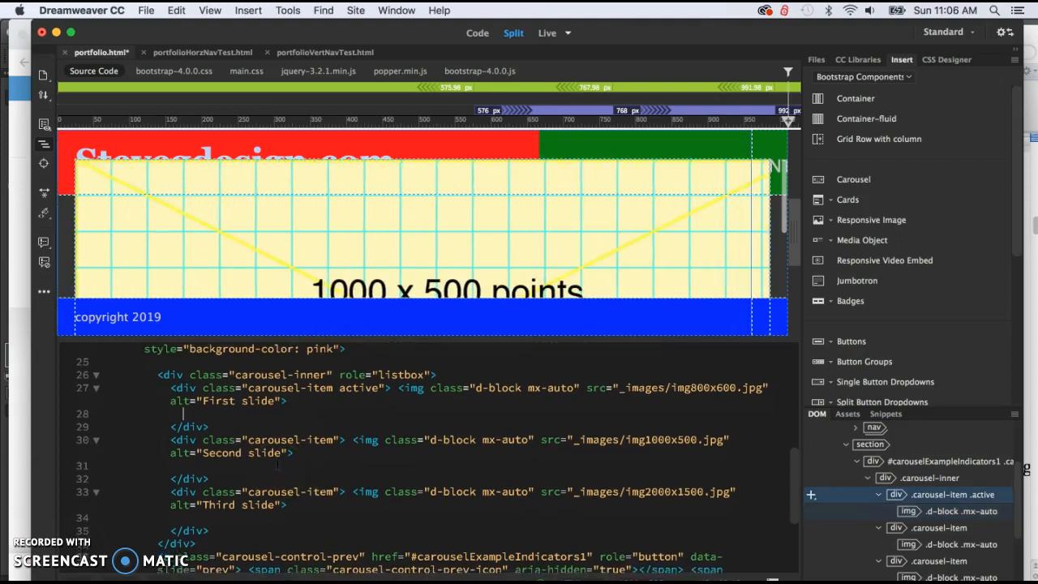
scroll(277, 464, up, 3)
click(180, 399)
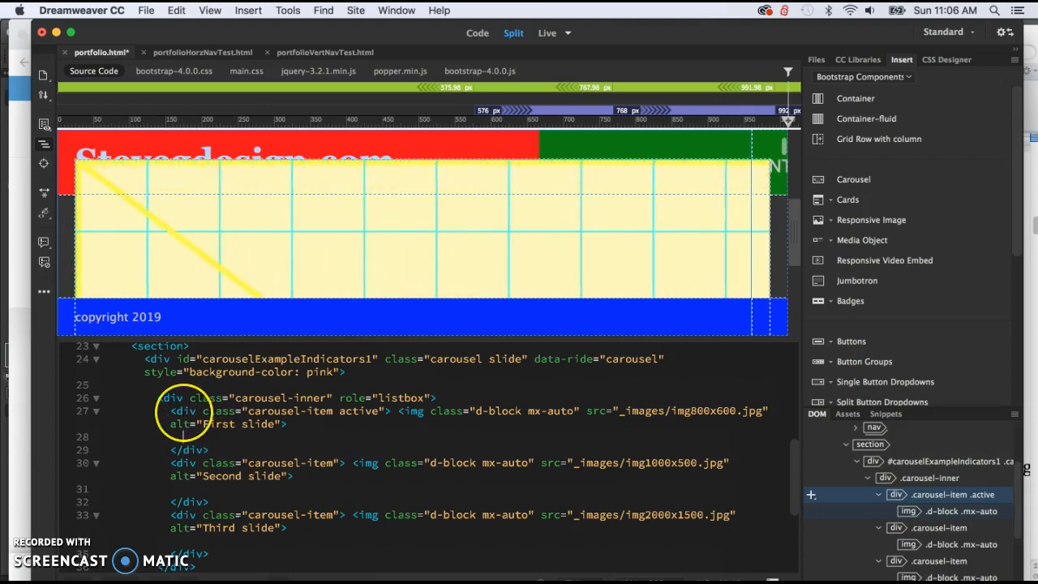
click(180, 411)
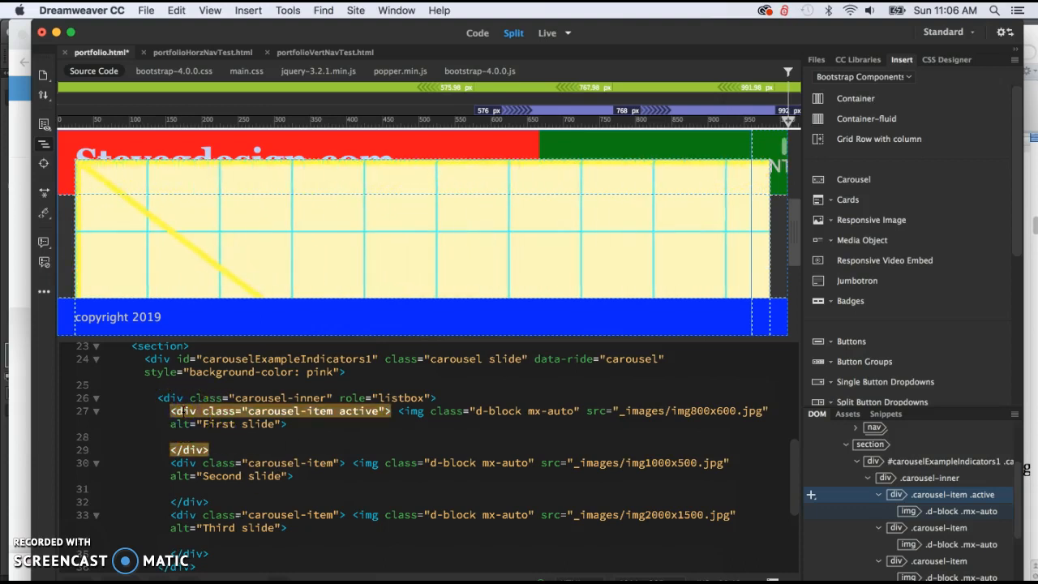
click(180, 451)
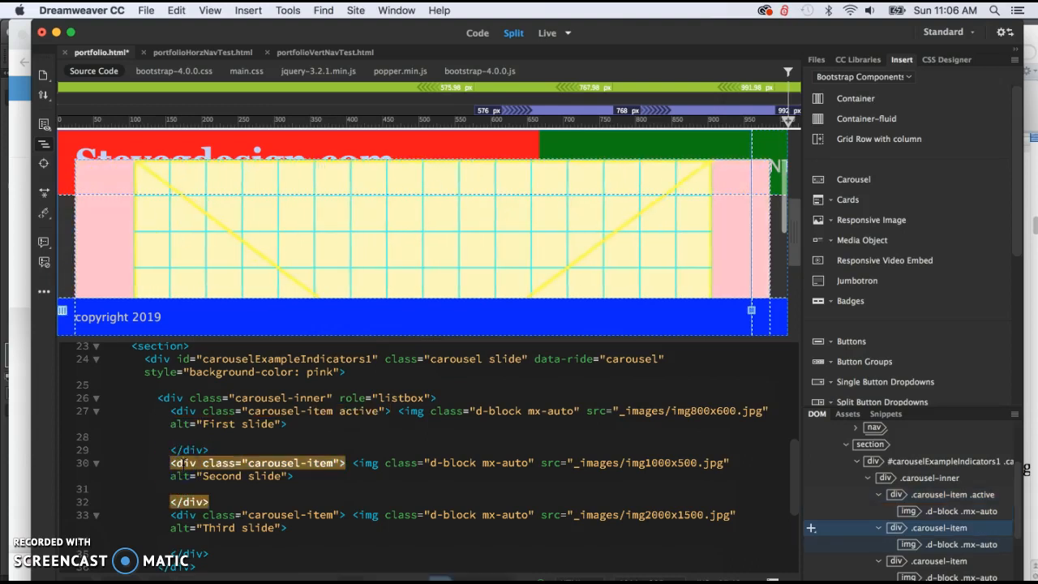
scroll(180, 462, down, 2)
click(183, 463)
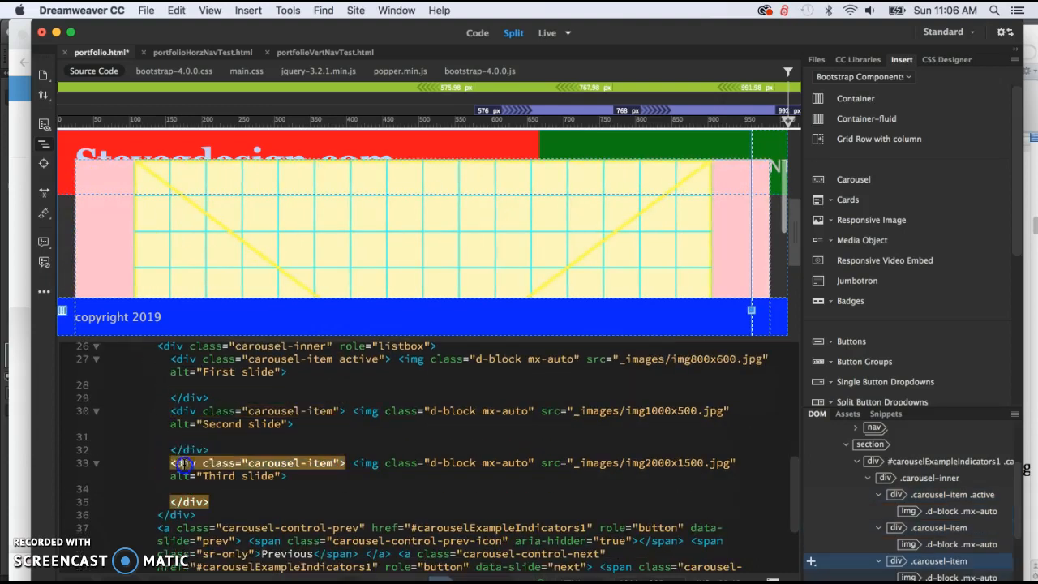
scroll(184, 463, up, 3)
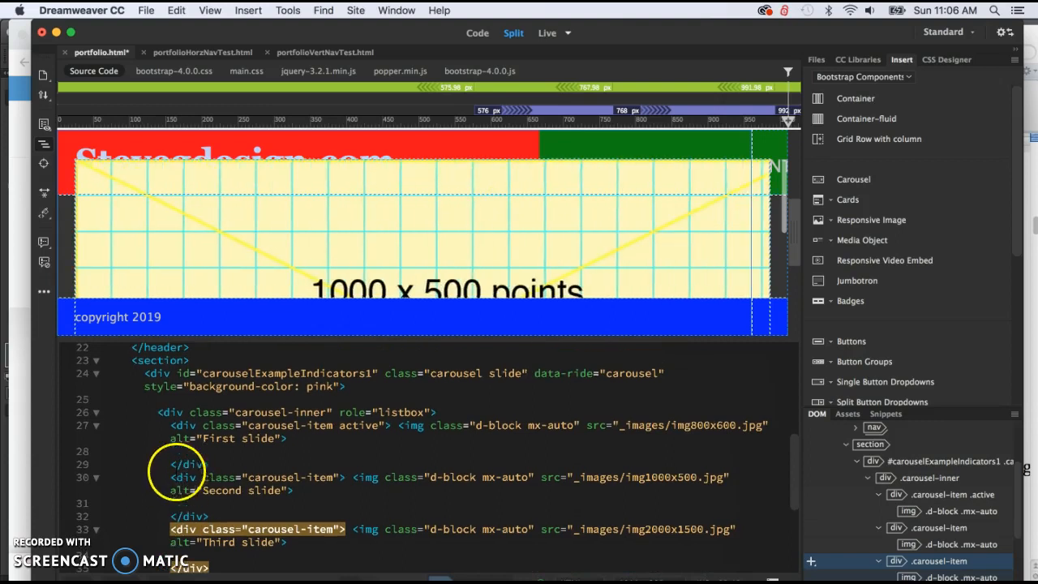
Move the blank lines out of the carousel-item divs so that an empty line separates each slide block.
click(172, 452)
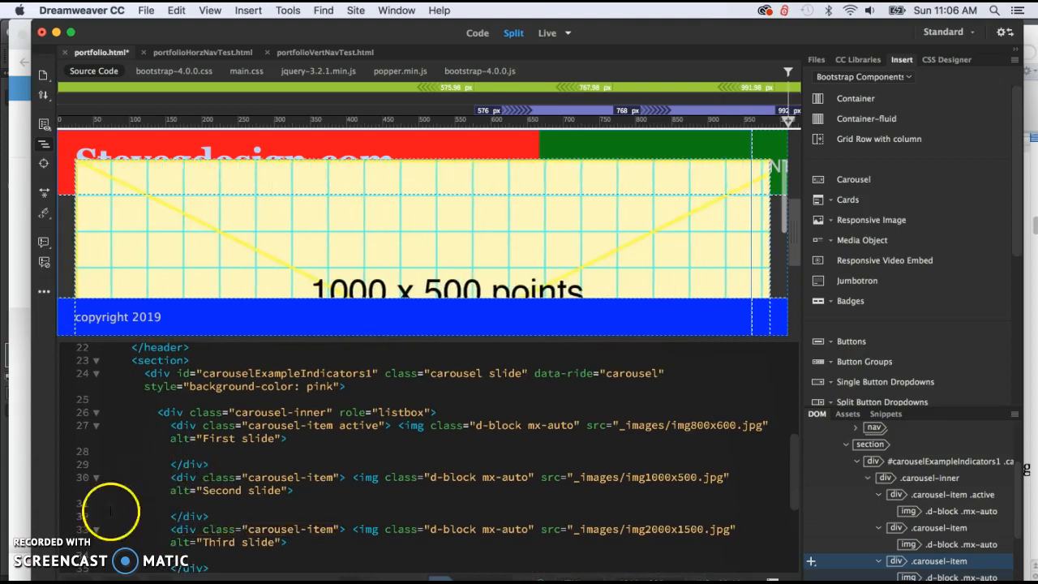
scroll(301, 447, down, 2)
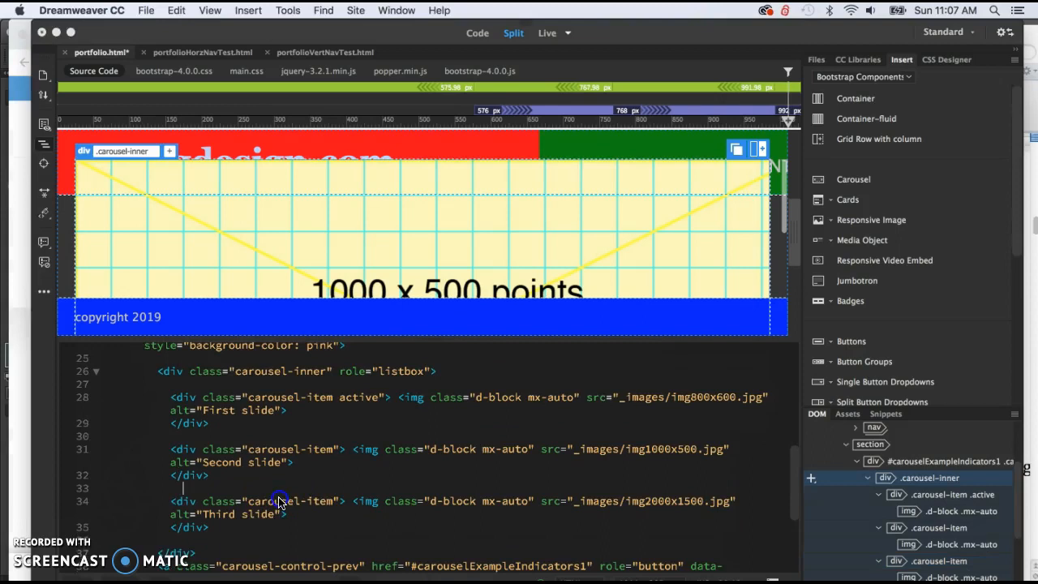
click(181, 498)
Duplicate the third carousel-item div, with its img2000x1500.jpg image, below the original inside carousel-inner.
click(185, 397)
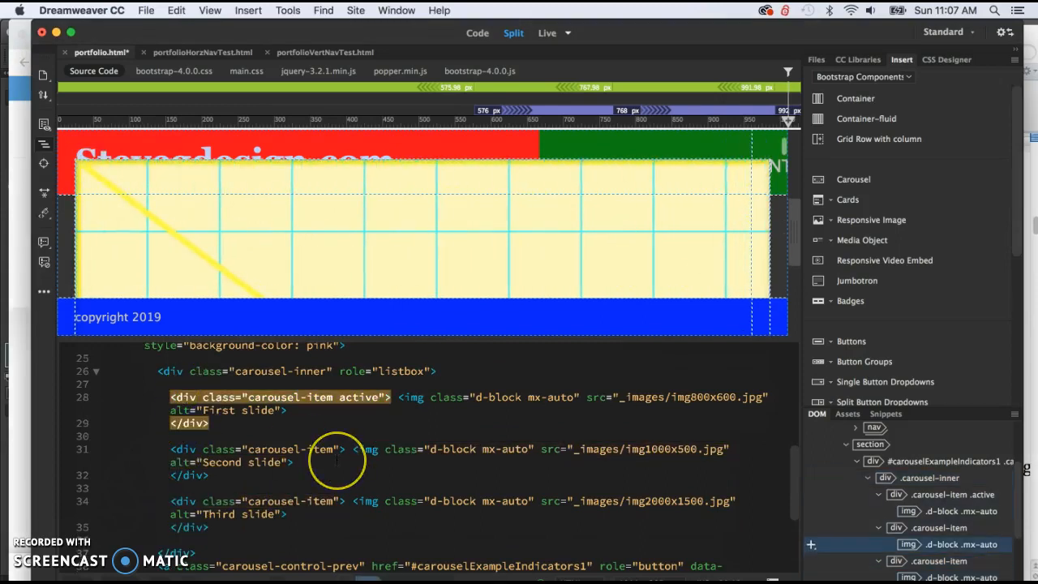
scroll(337, 460, down, 1)
click(180, 477)
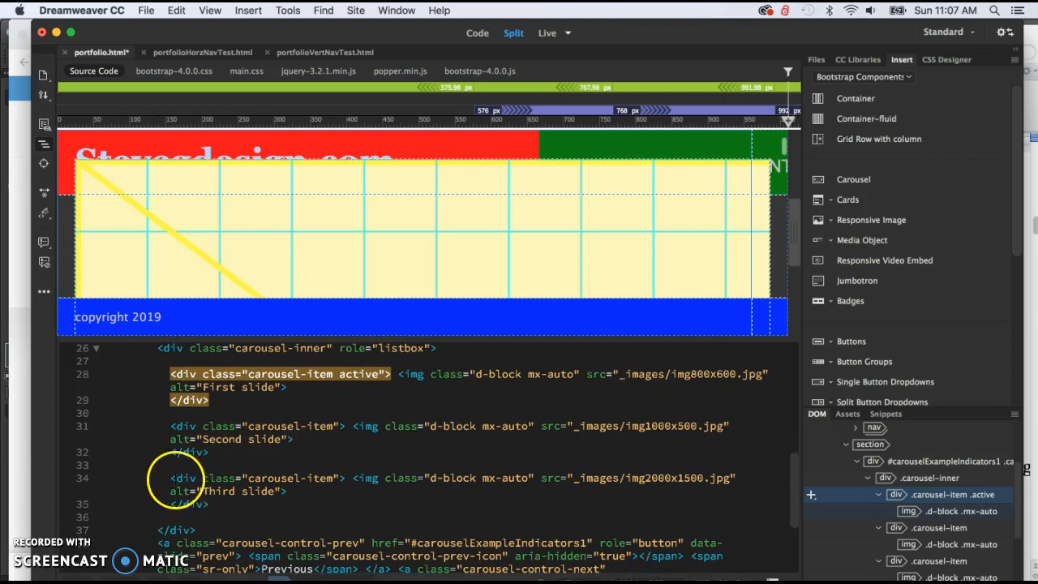
drag(171, 479, 232, 506)
key(super+c)
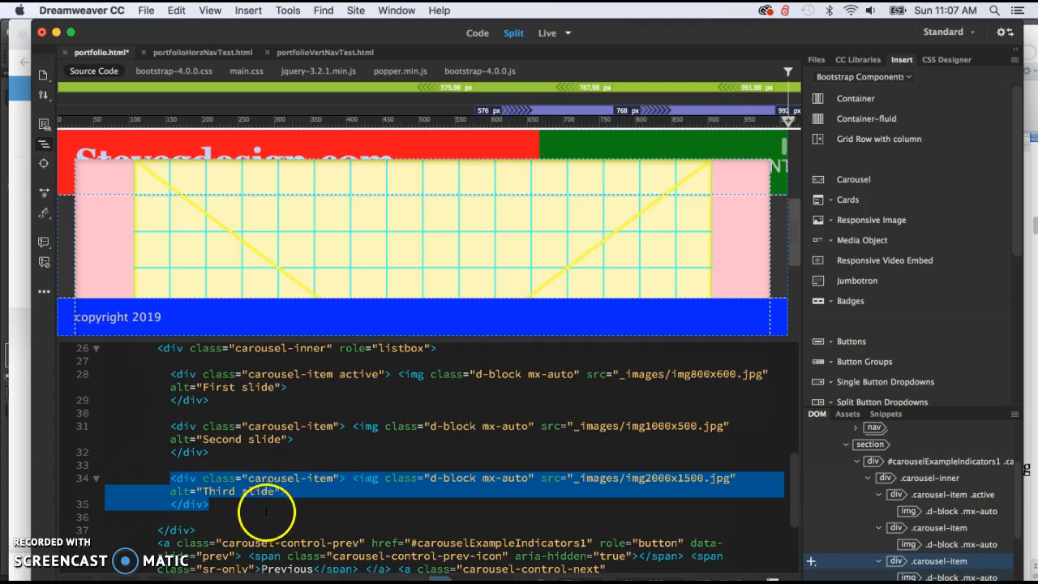
click(212, 504)
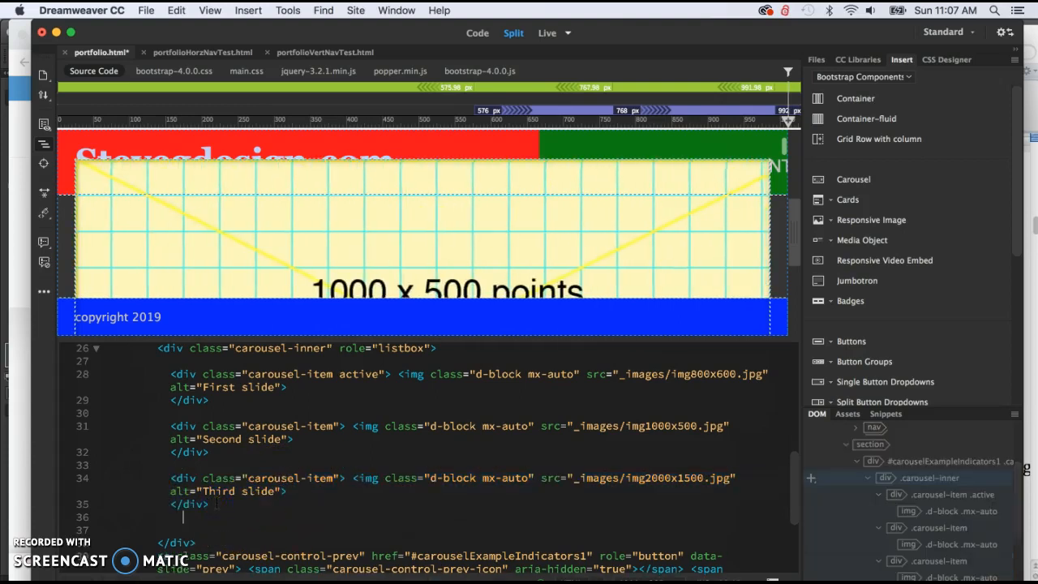
key(Return)
key(Return)
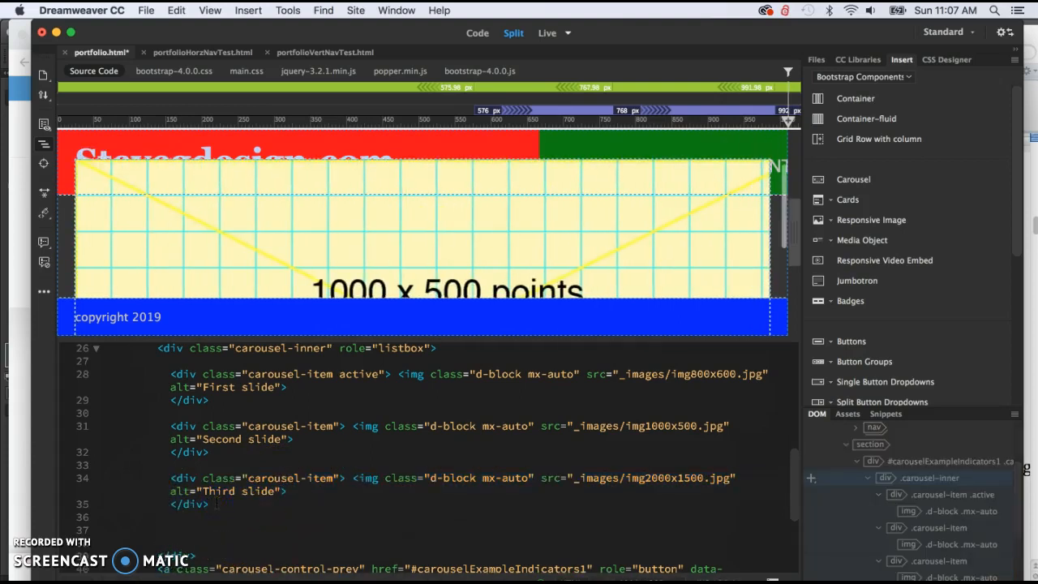
key(super+v)
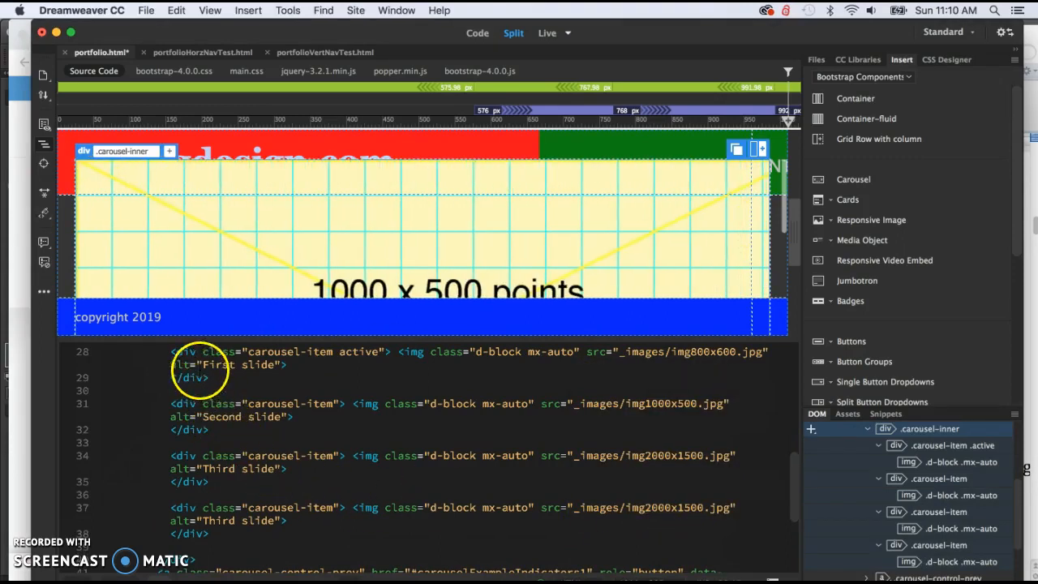
Change the alt text of the duplicated slide's image to "Fourth slide".
scroll(253, 394, up, 1)
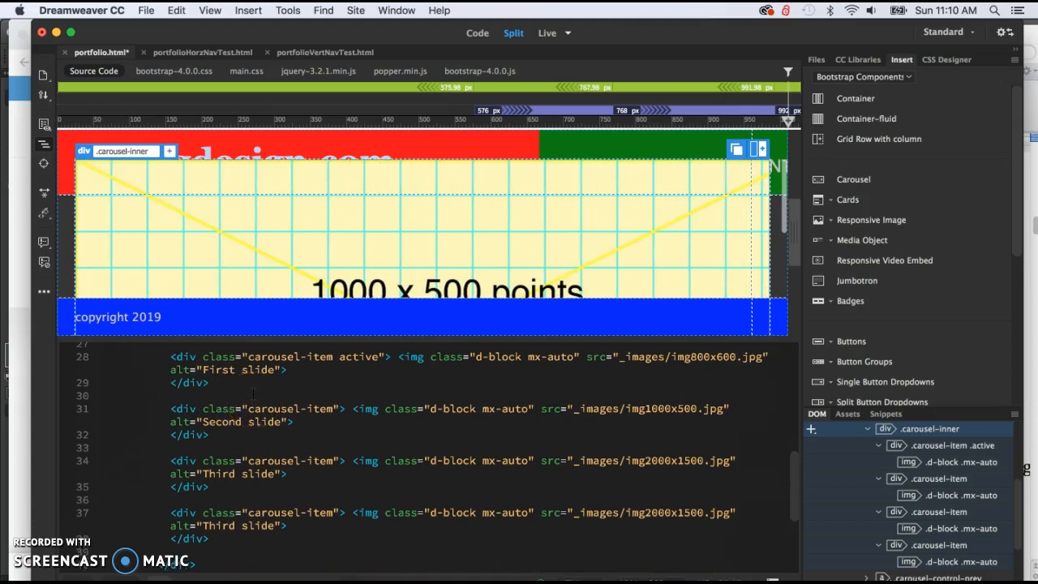
drag(202, 370, 275, 370)
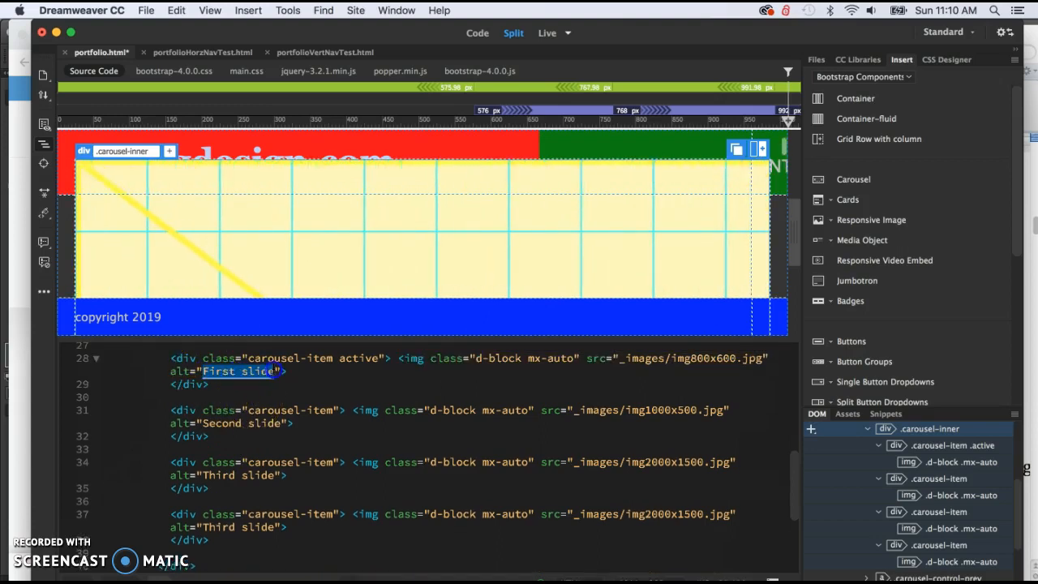
scroll(277, 491, down, 2)
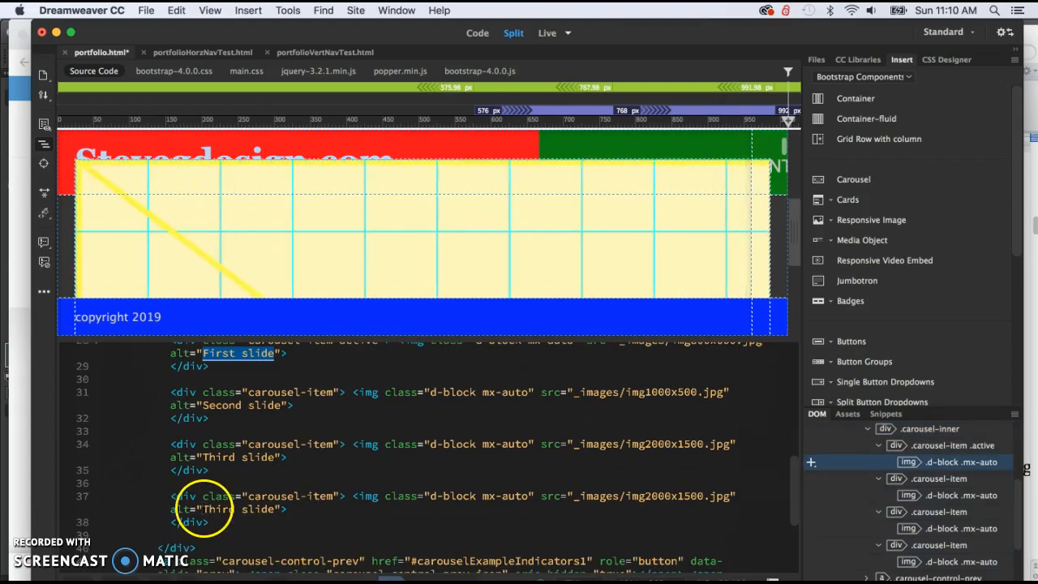
click(207, 508)
double_click(206, 508)
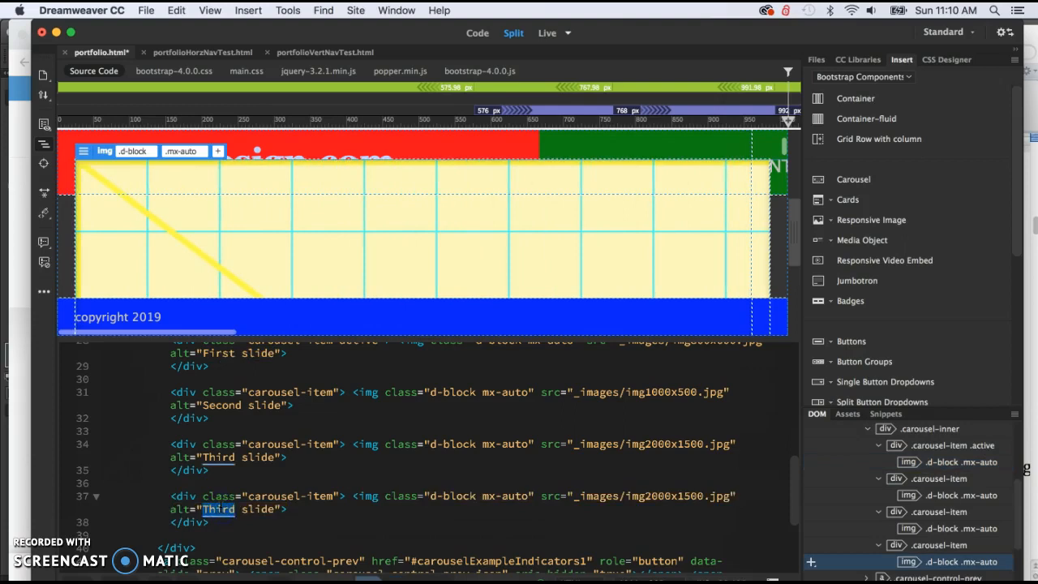
text(Forth)
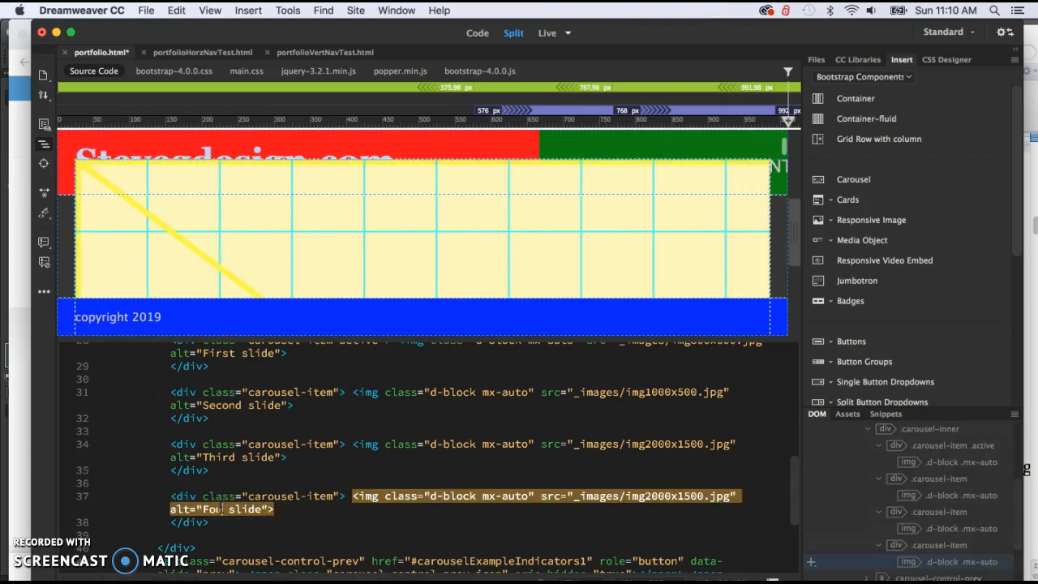
click(217, 509)
text(u)
click(261, 524)
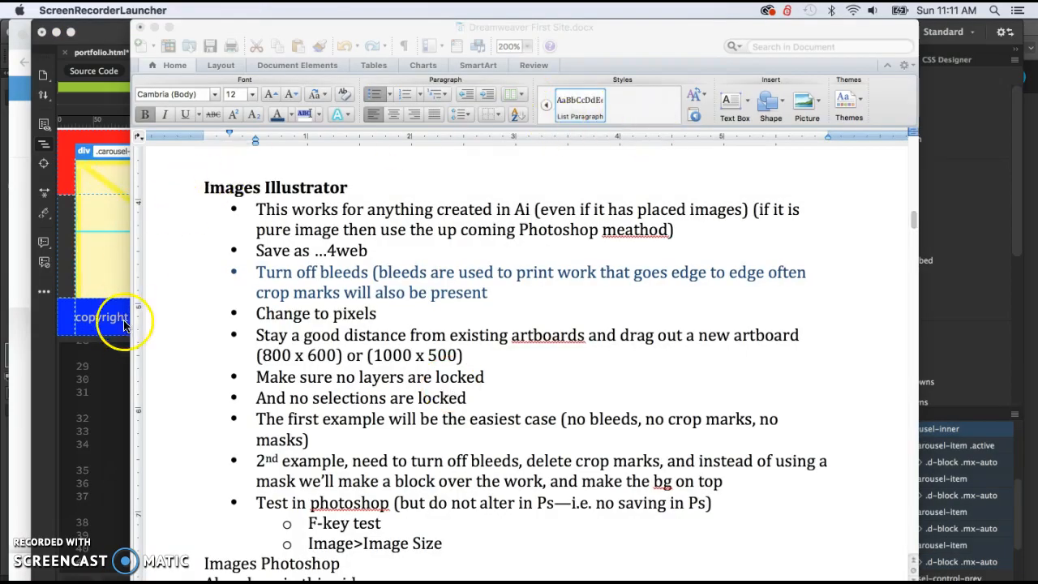
Preview portfolioHorzNavTest.html in Chrome and page through the carousel slides there and in the vertical navigation test page.
click(116, 360)
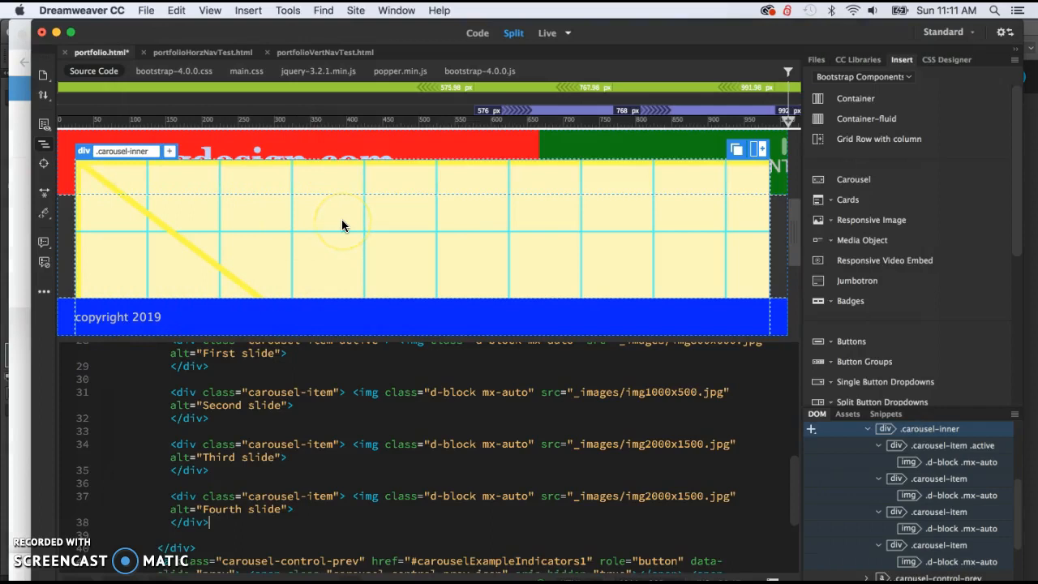
click(359, 154)
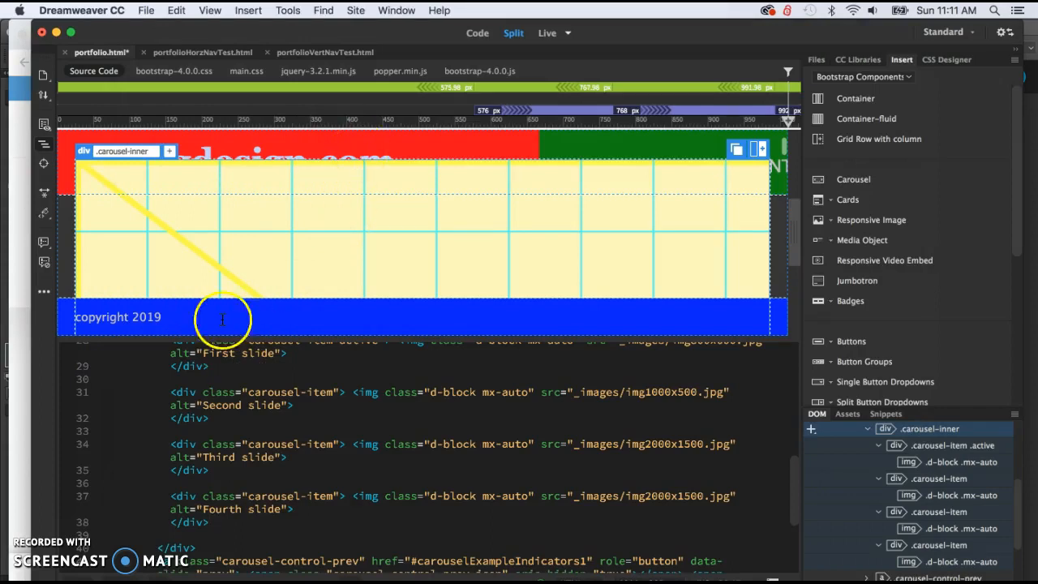
click(194, 55)
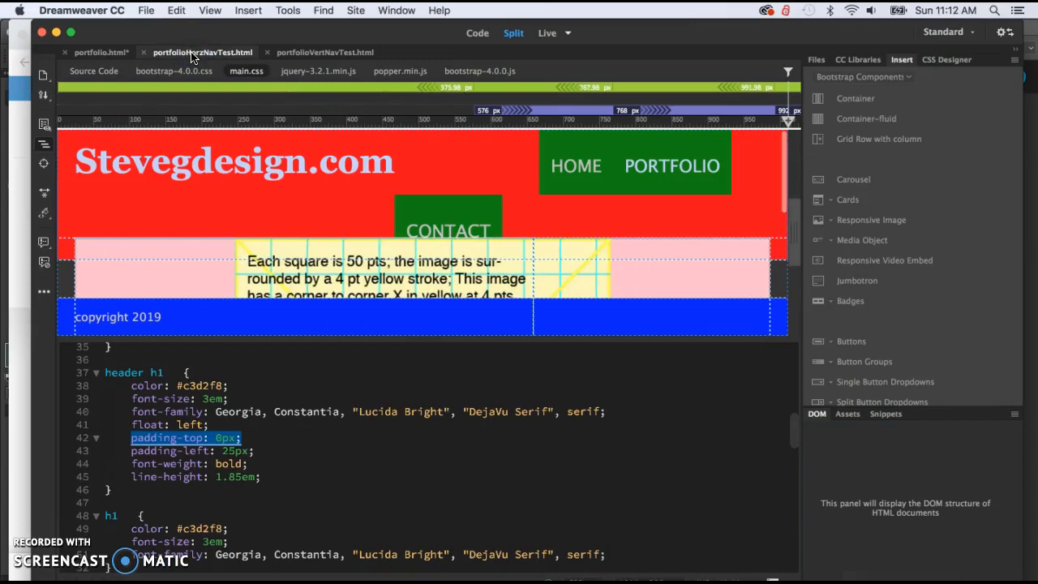
key(alt+F12)
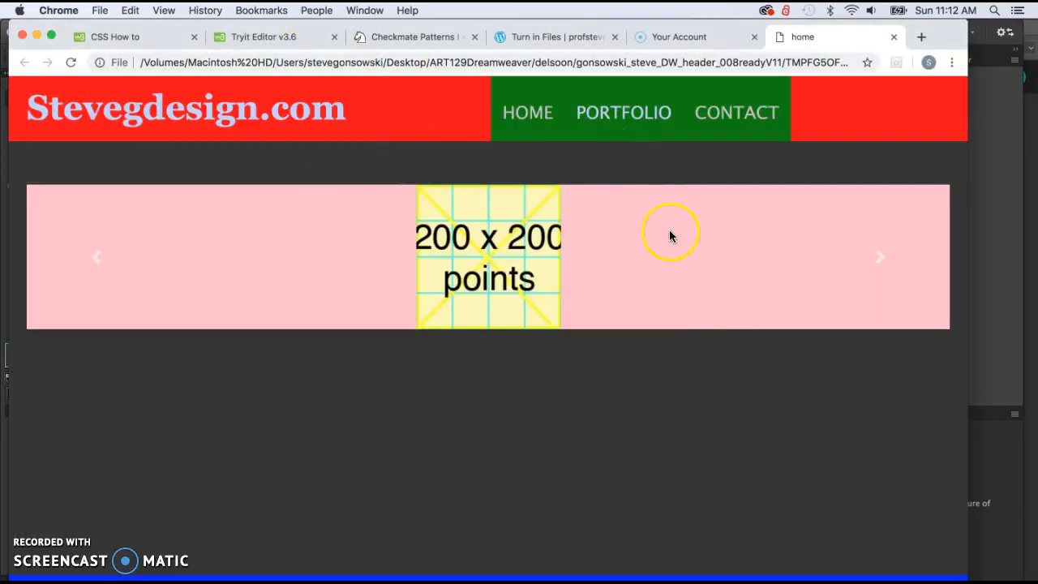
click(880, 258)
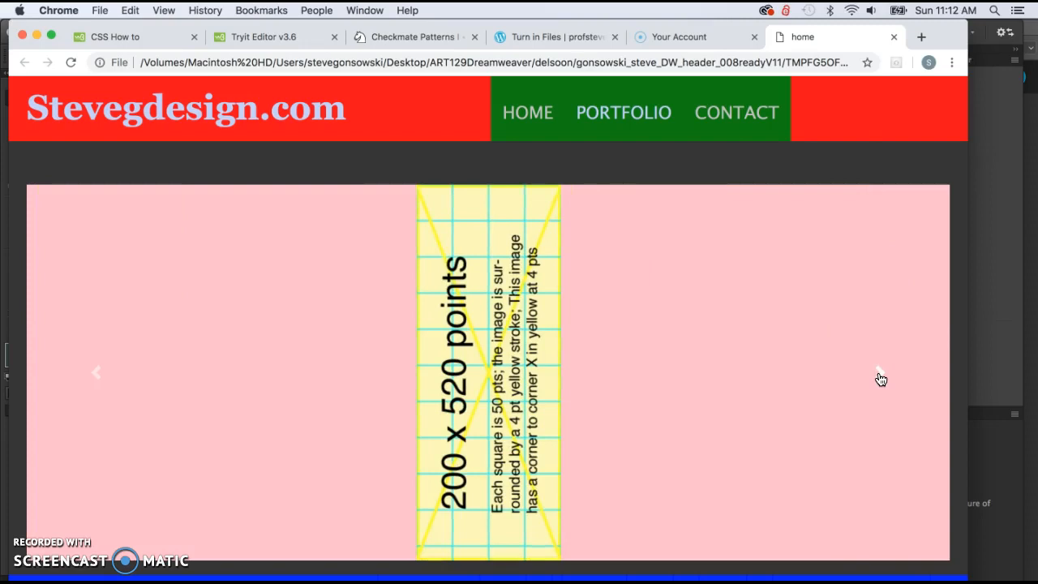
click(881, 379)
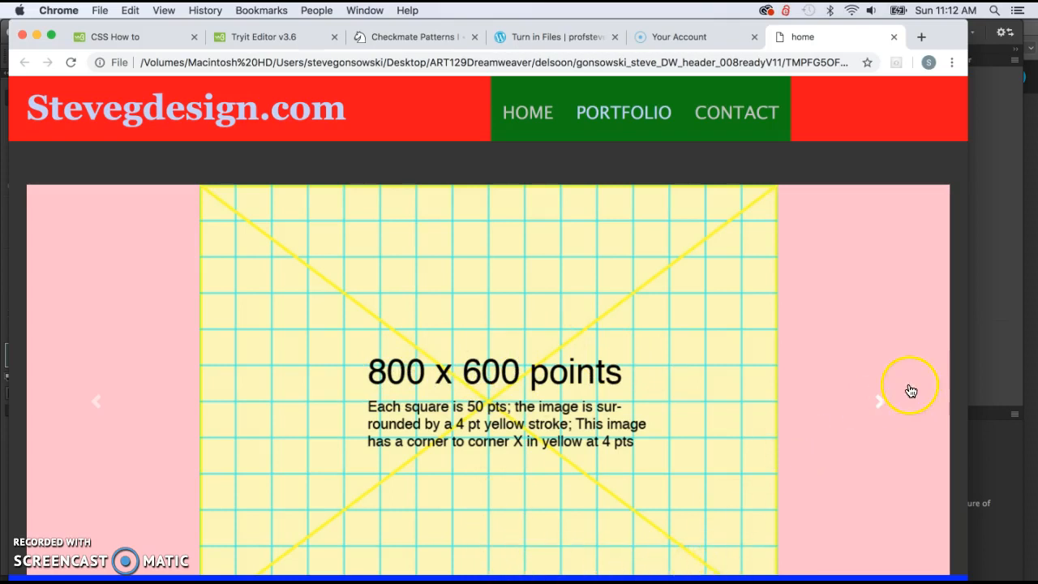
click(879, 401)
click(878, 402)
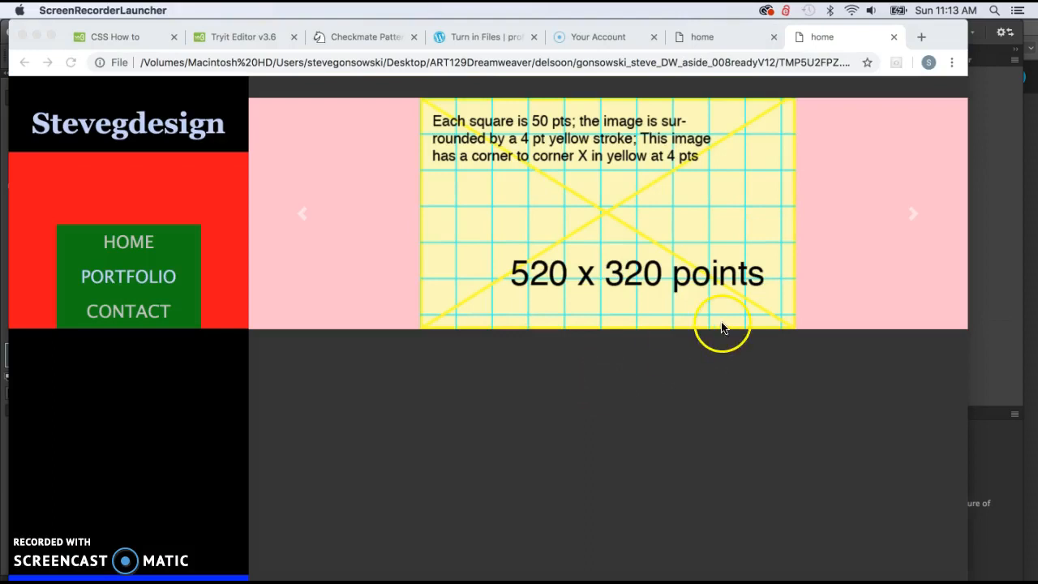
click(908, 216)
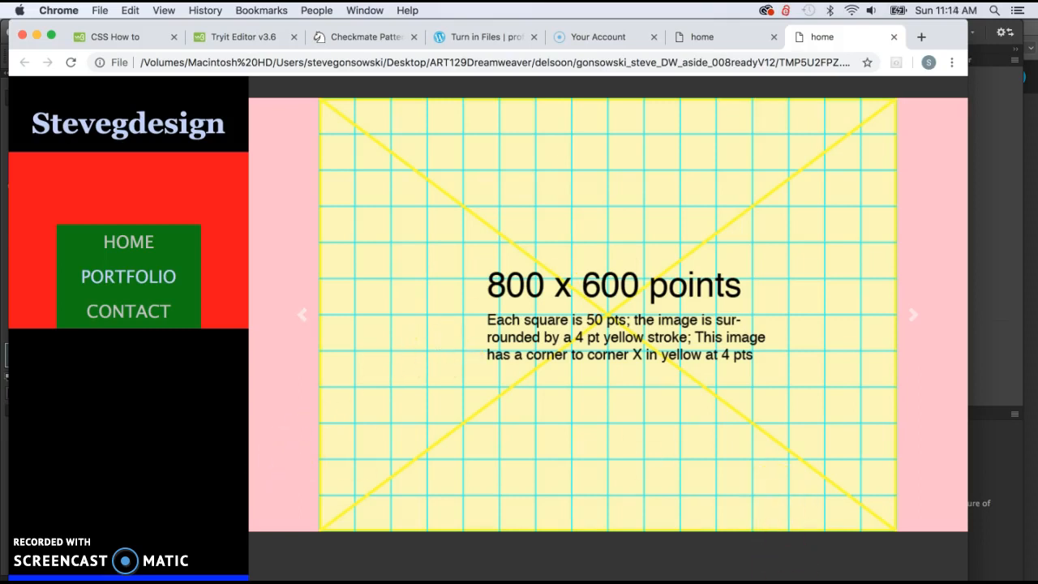
Consult the Images Illustrator notes in Word, then switch to Illustrator and reset the Essentials workspace.
key(super+Tab)
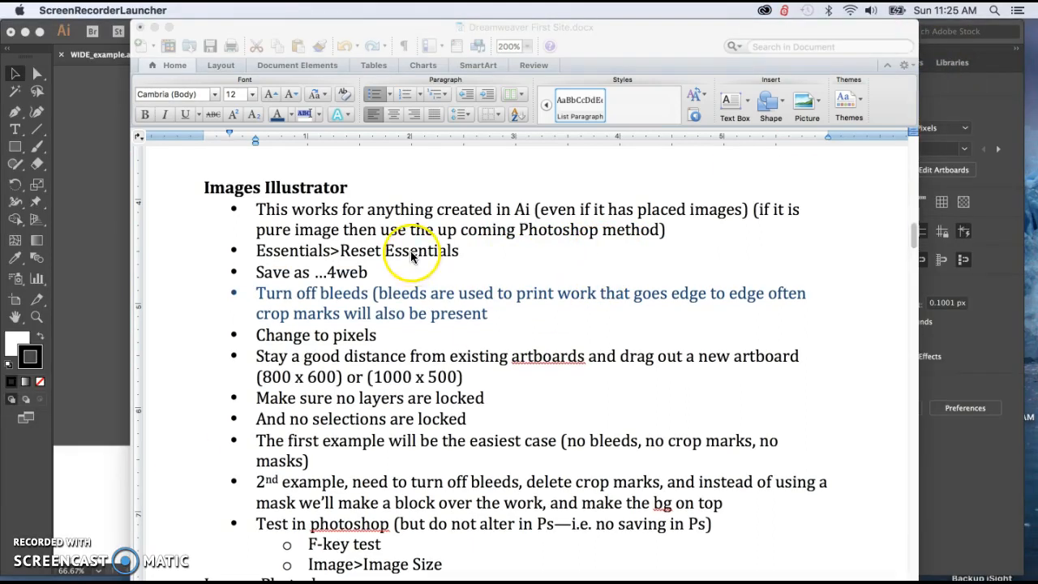
click(410, 253)
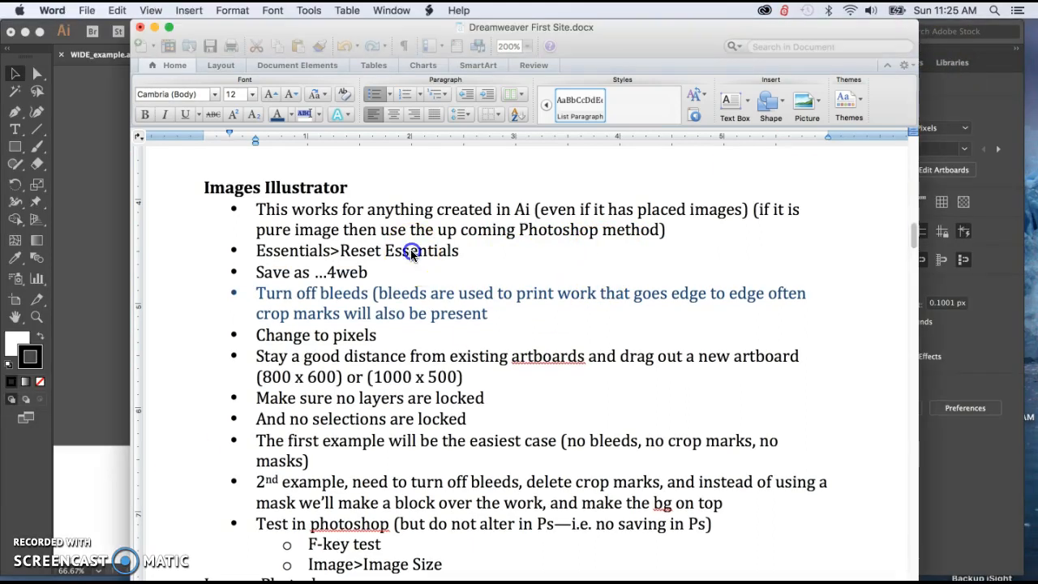
click(92, 264)
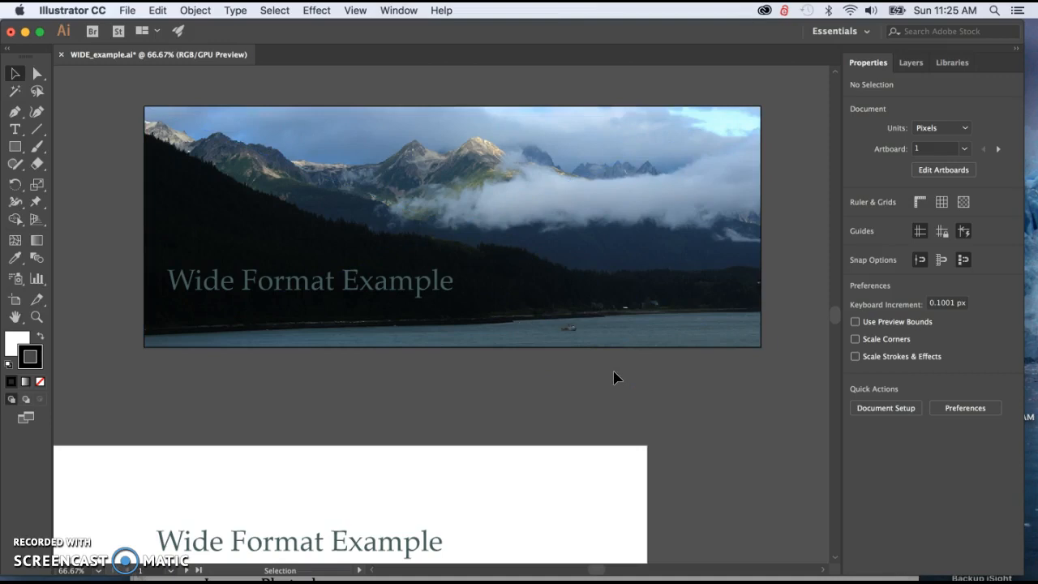
click(837, 32)
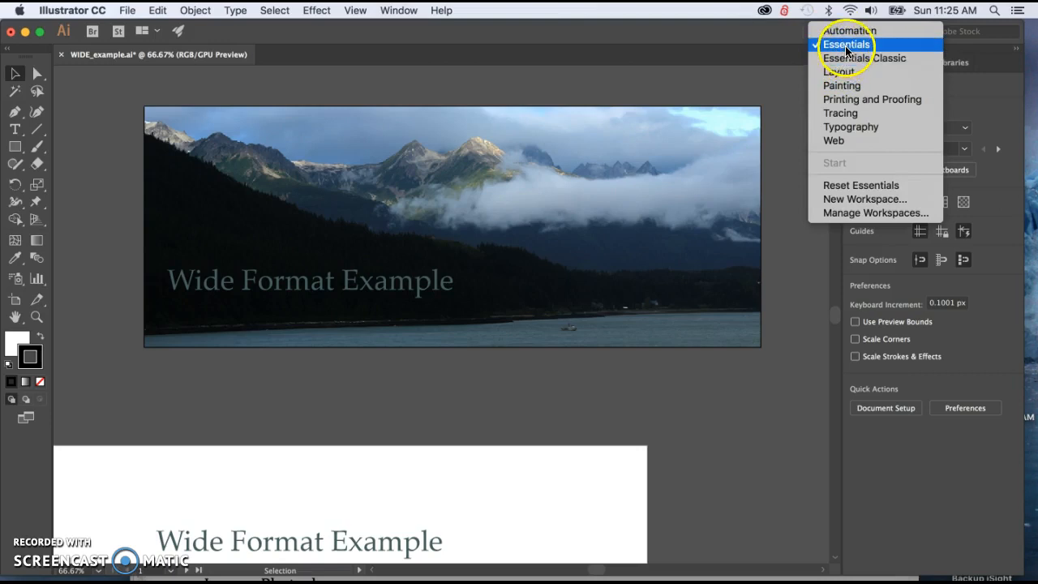
click(845, 45)
click(840, 32)
click(842, 164)
click(845, 186)
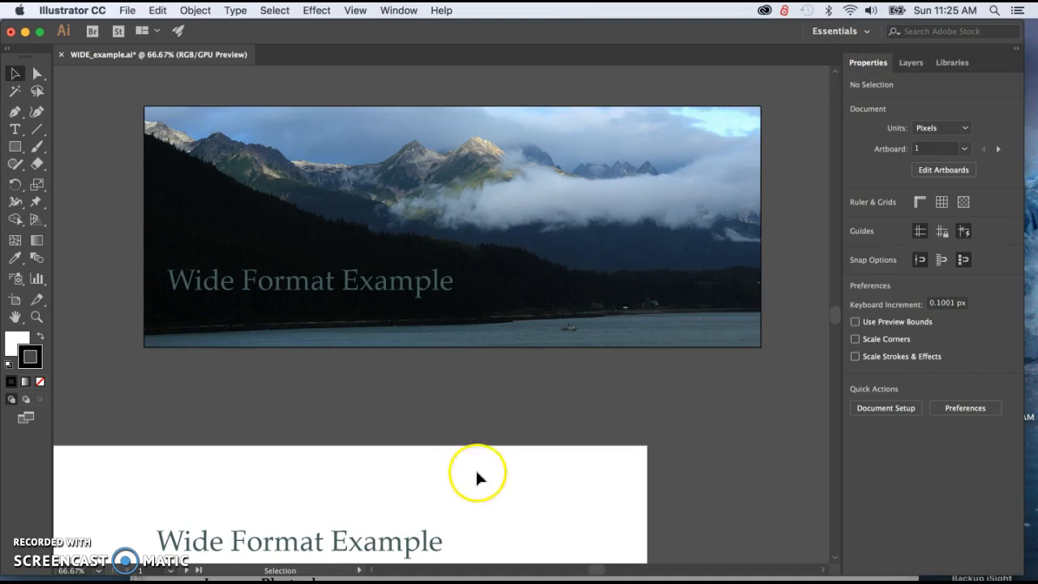
scroll(548, 409, right, 5)
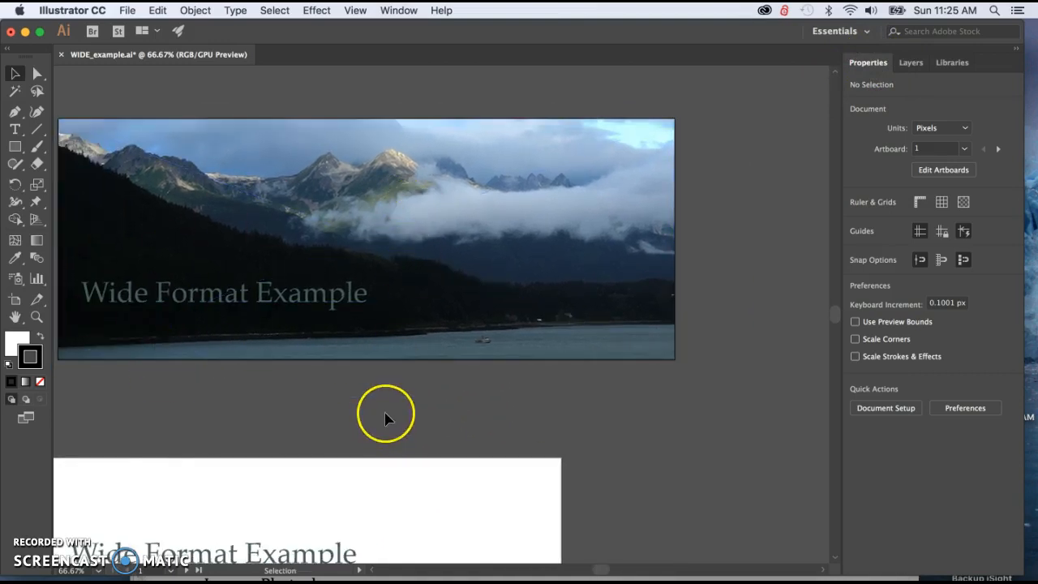
scroll(385, 418, left, 2)
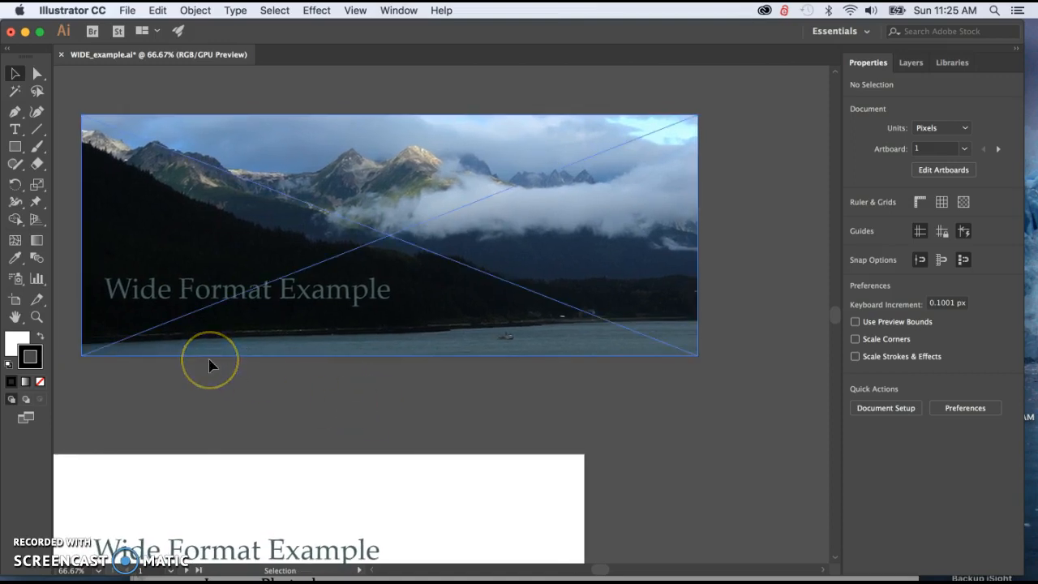
Examine the wide-format artwork by selecting its title text, hexagon and linked background photo in turn.
scroll(208, 365, left, 6)
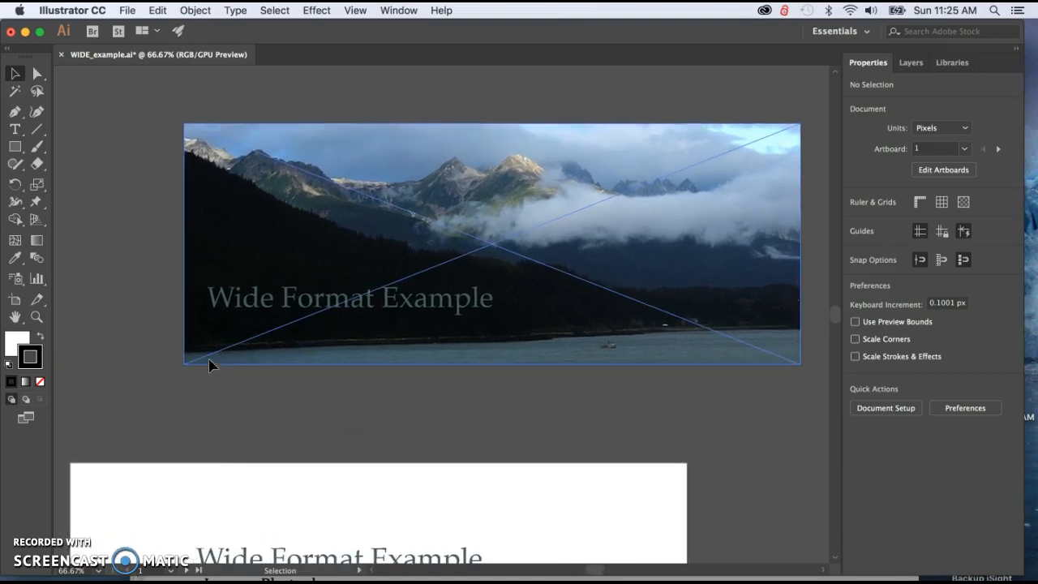
click(300, 302)
click(116, 528)
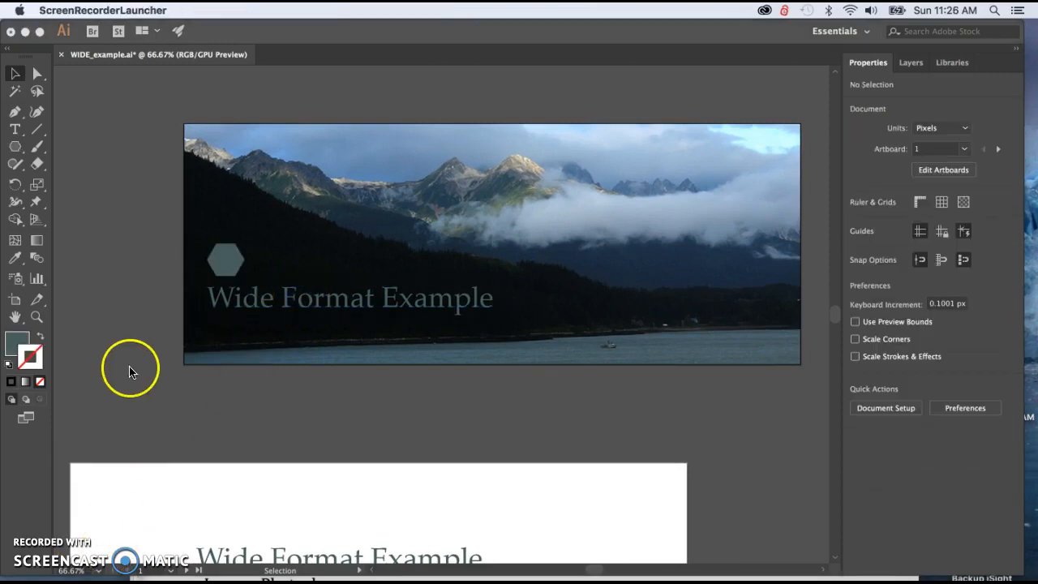
click(228, 259)
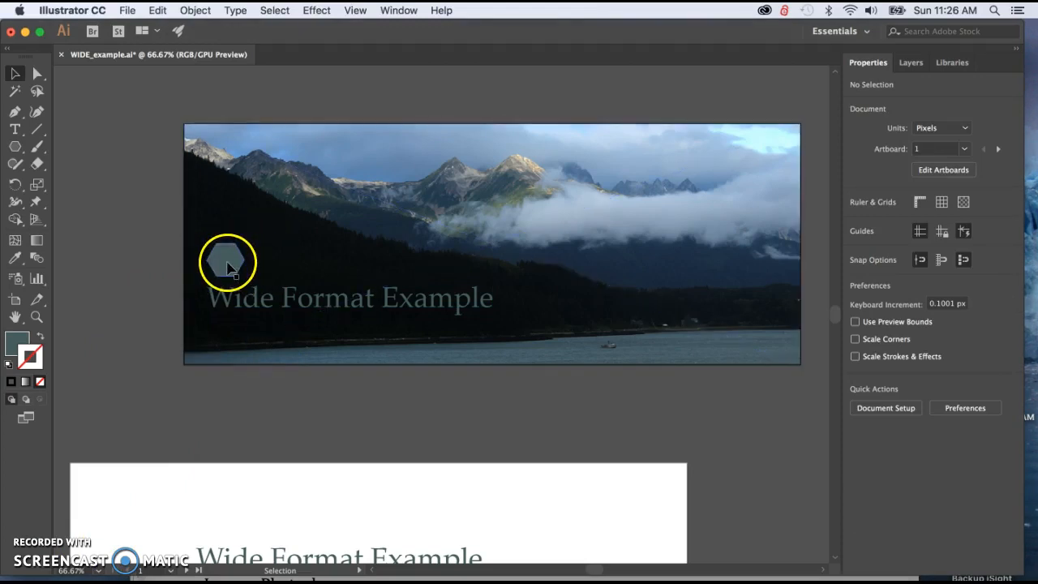
click(583, 319)
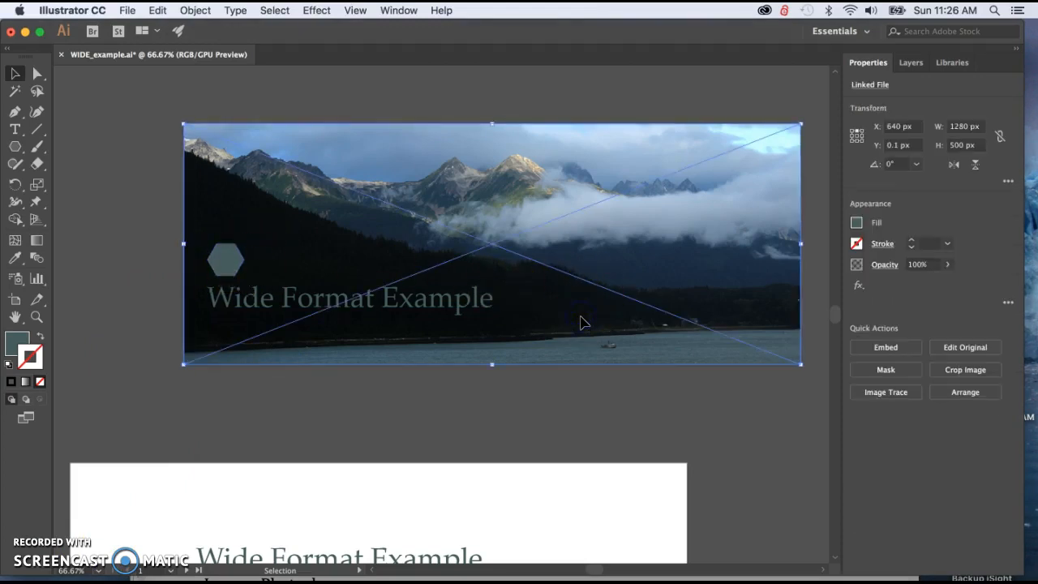
click(615, 395)
Switch to the Word notes to review the bullet about turning off bleeds, and return to Illustrator.
key(super+Tab)
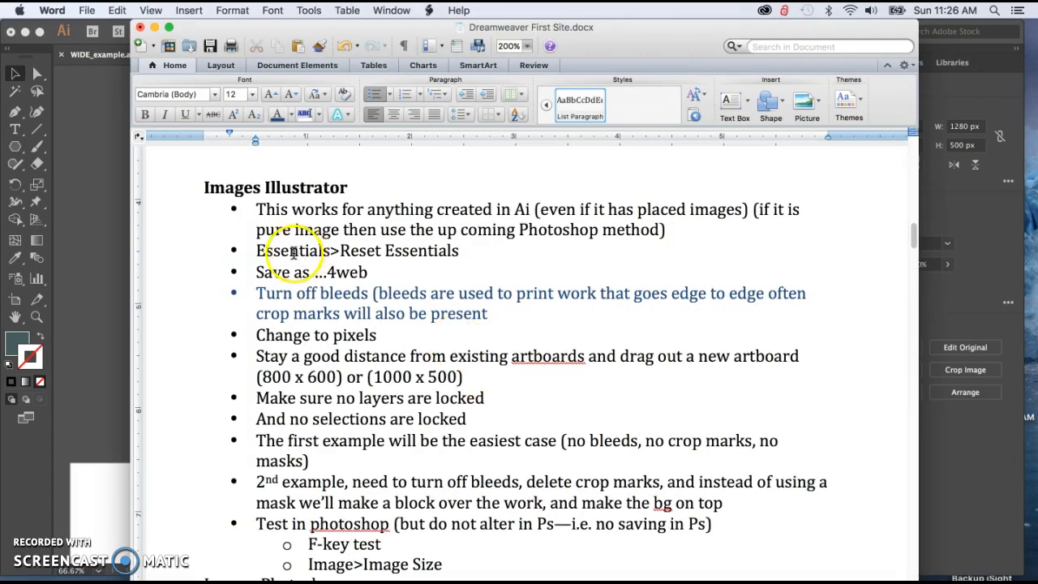
drag(256, 294, 480, 314)
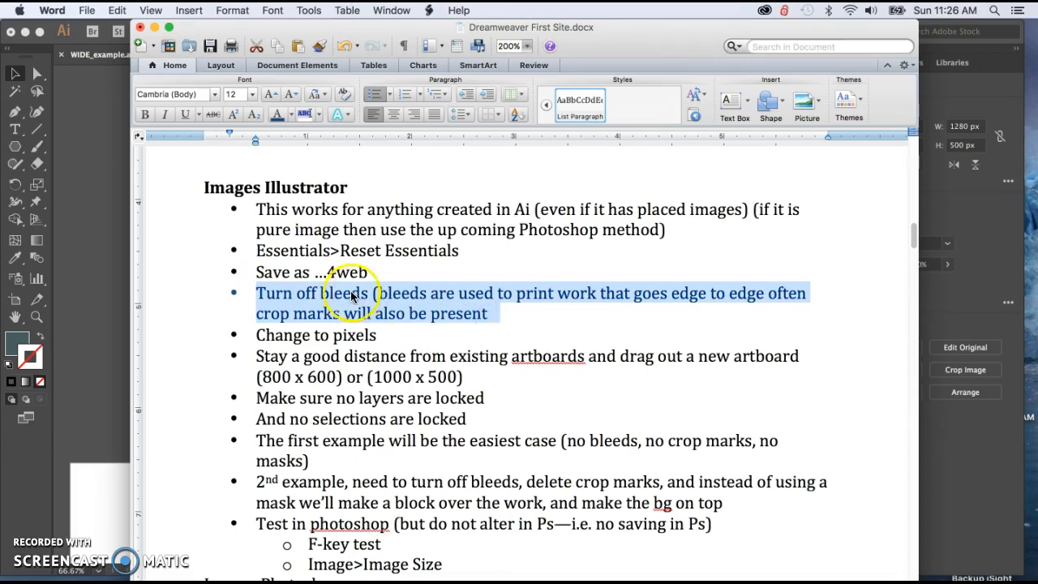
click(86, 310)
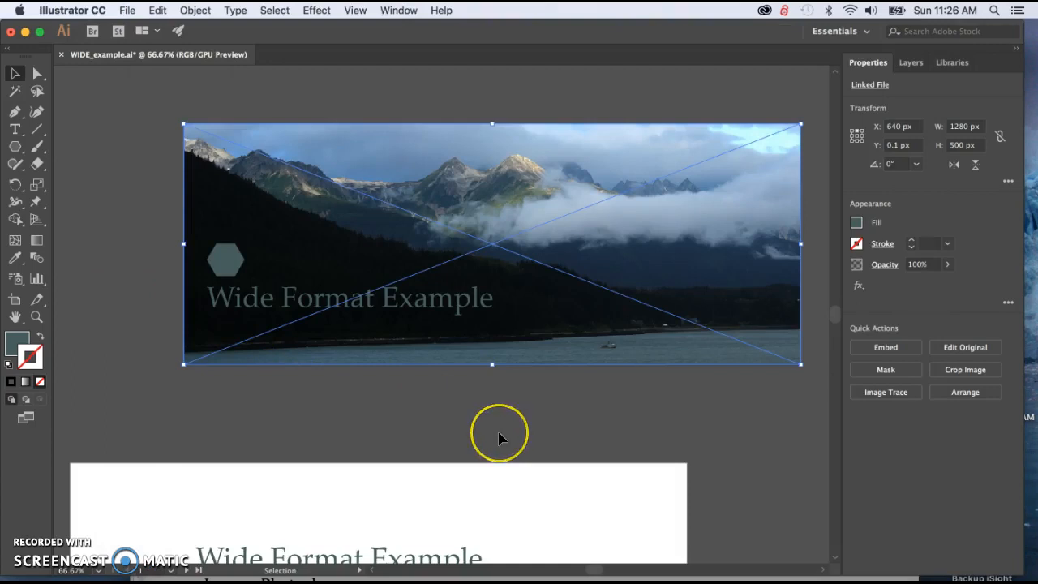
Deselect the background photo and activate the Artboard tool.
scroll(498, 435, right, 4)
click(451, 423)
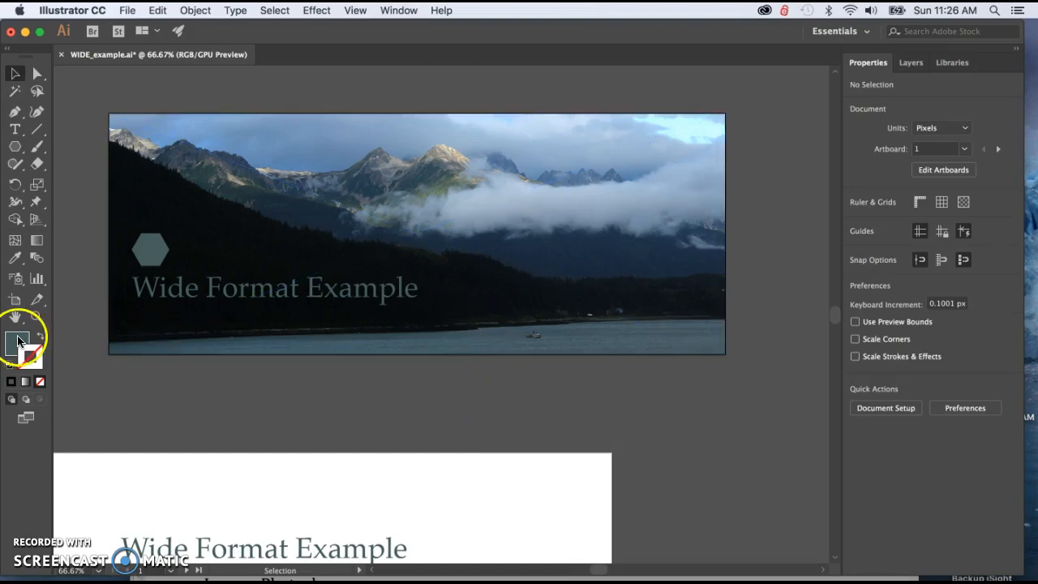
key(x)
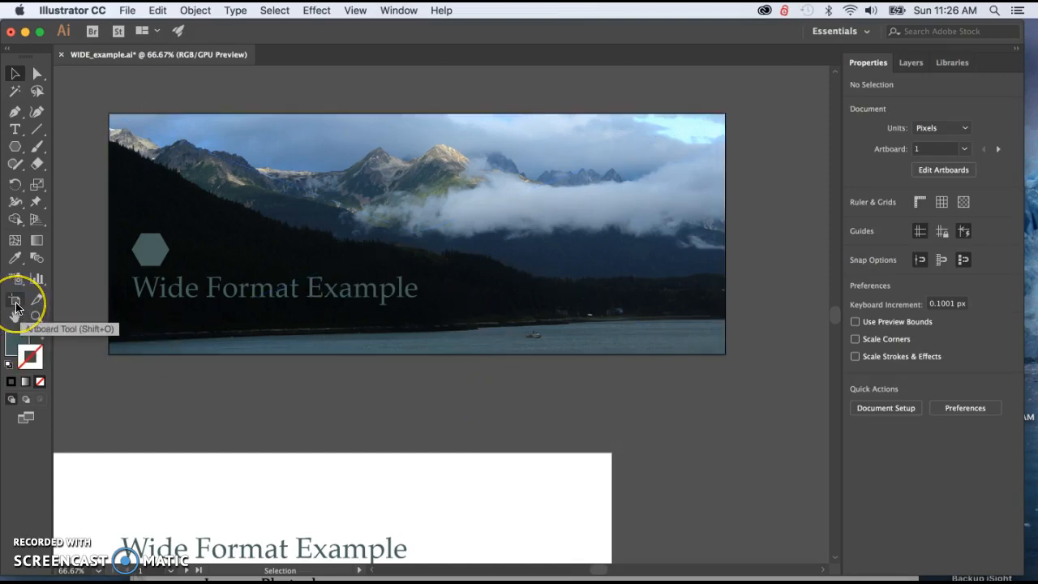
click(15, 302)
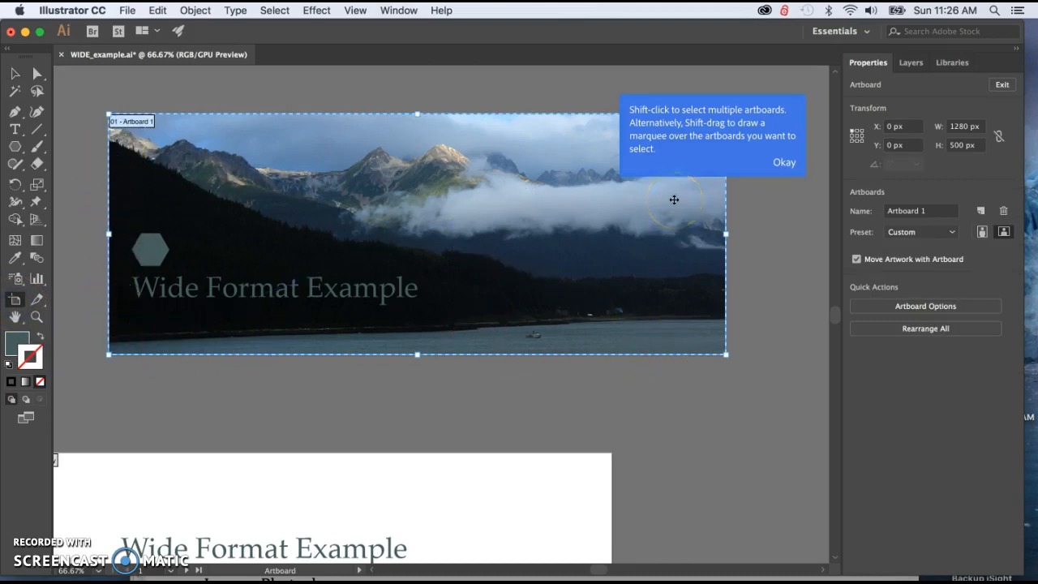
scroll(737, 211, right, 5)
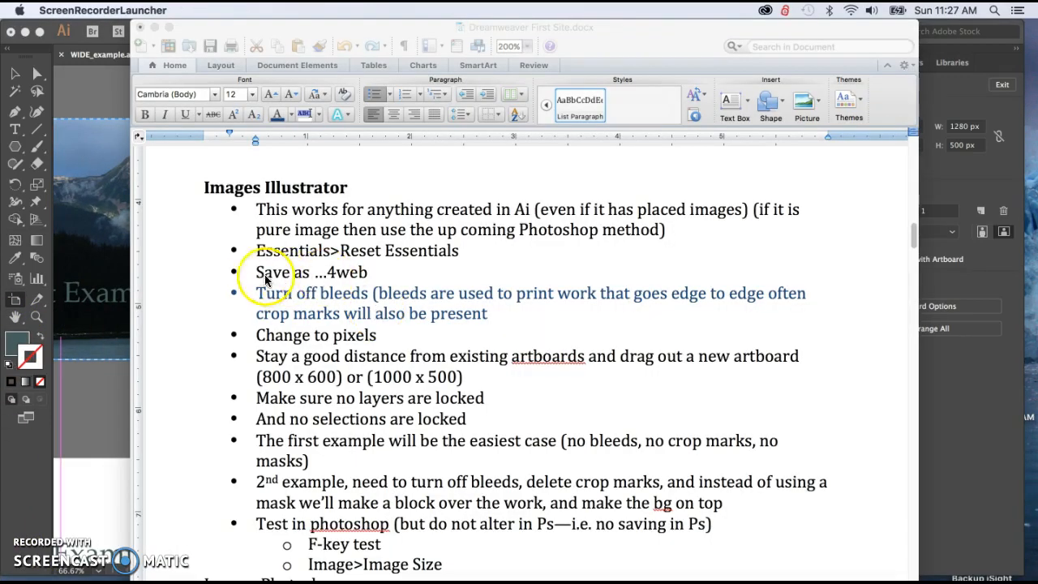
Review the "Save as …4web" instruction in the Word notes and return to Illustrator.
click(256, 271)
drag(257, 272, 430, 272)
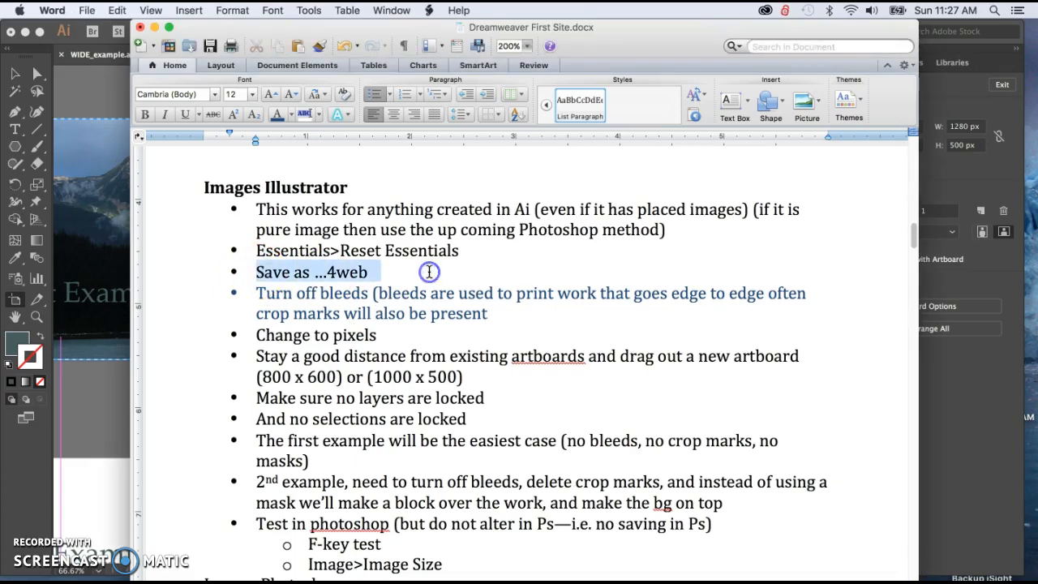
click(116, 423)
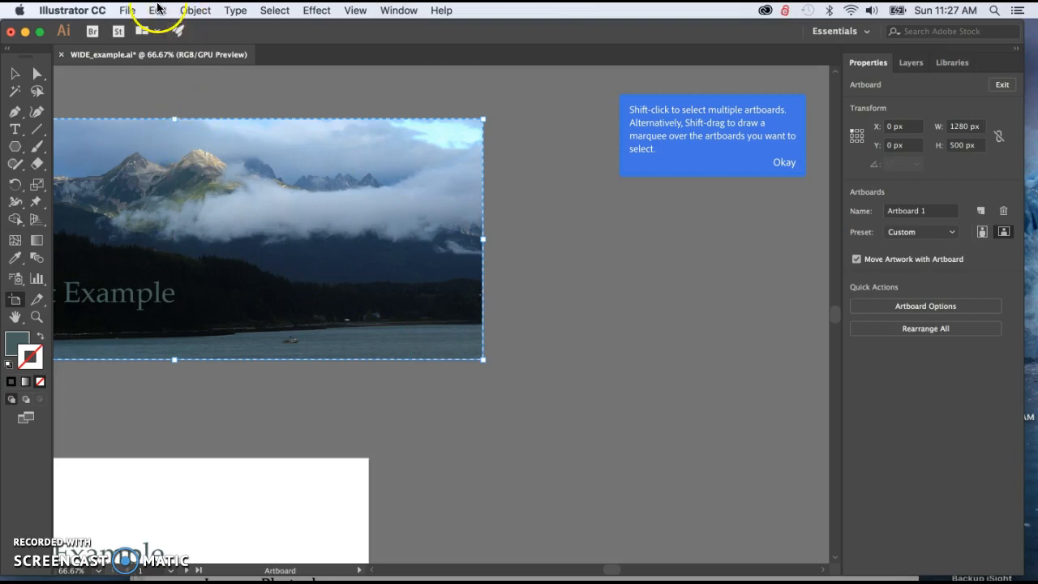
Save a copy of the document as WIDE_example_eexport.ai in the resize_Ai folder, using the default Illustrator CC options.
click(127, 11)
click(150, 135)
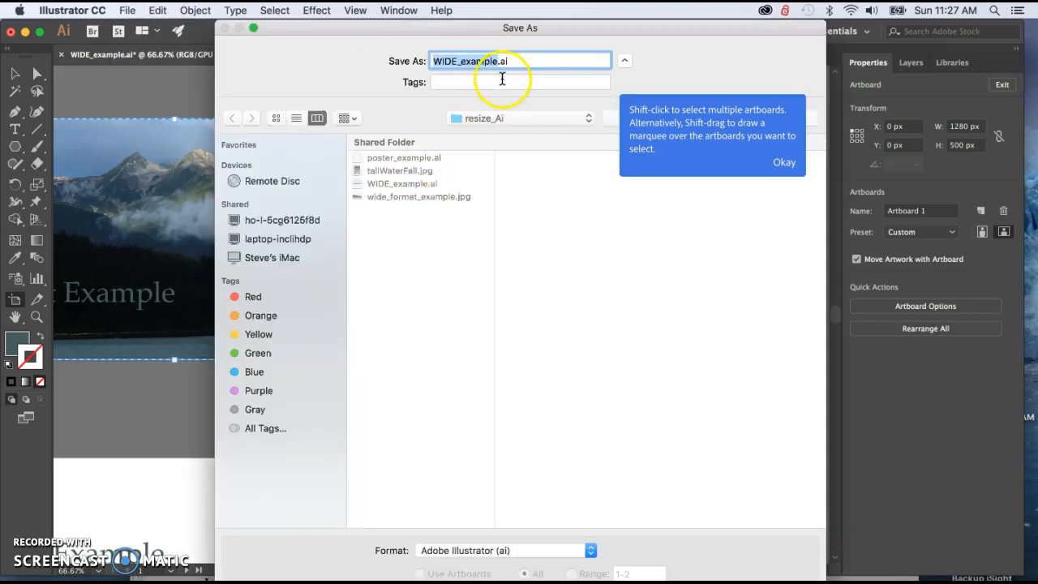
click(497, 64)
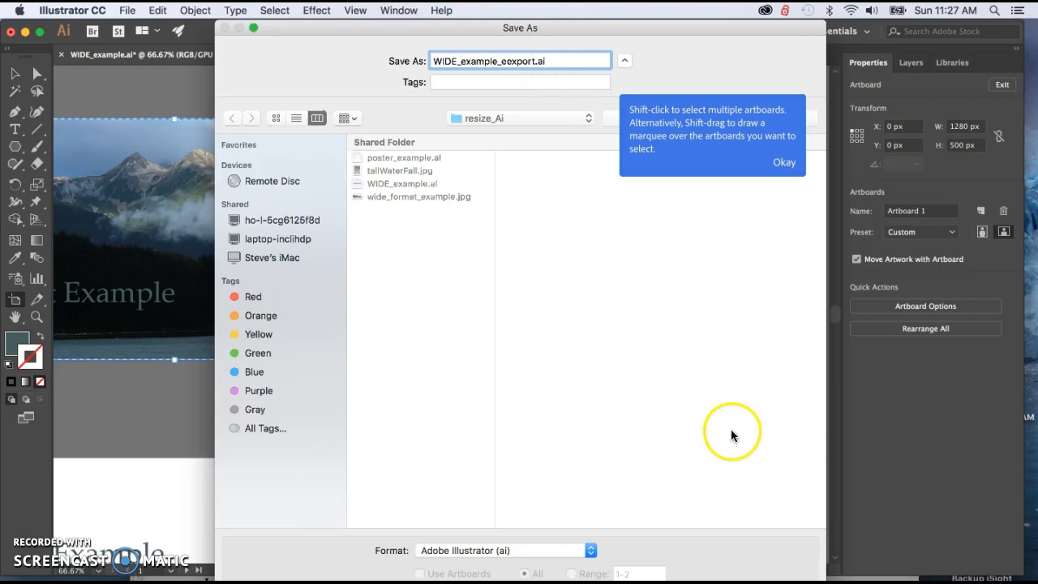
key(Return)
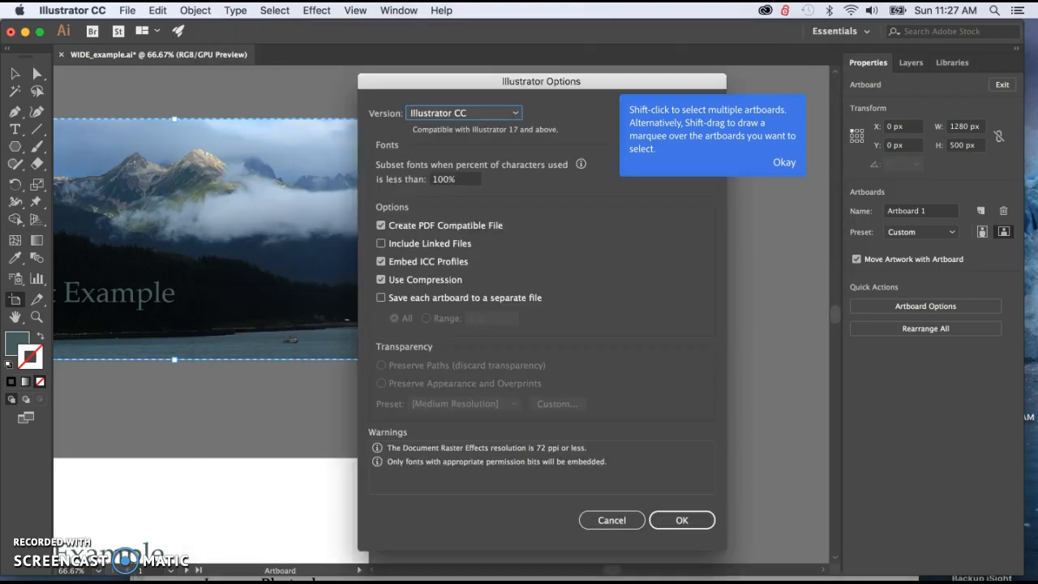
click(687, 524)
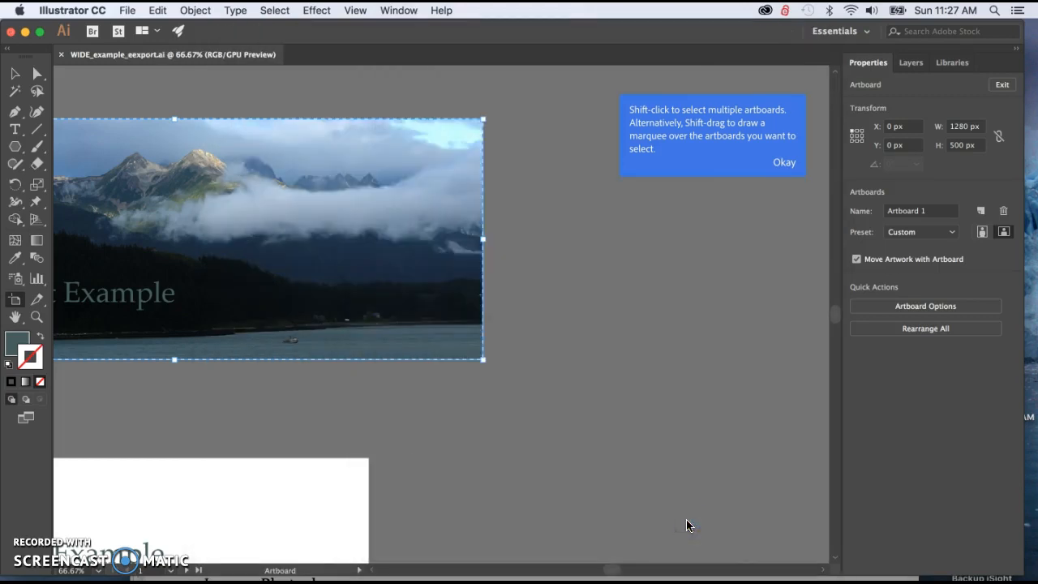
Activate the Artboard tool with the empty canvas beside the wide-format photo in view.
scroll(630, 451, right, 3)
scroll(630, 452, down, 1)
scroll(630, 452, right, 5)
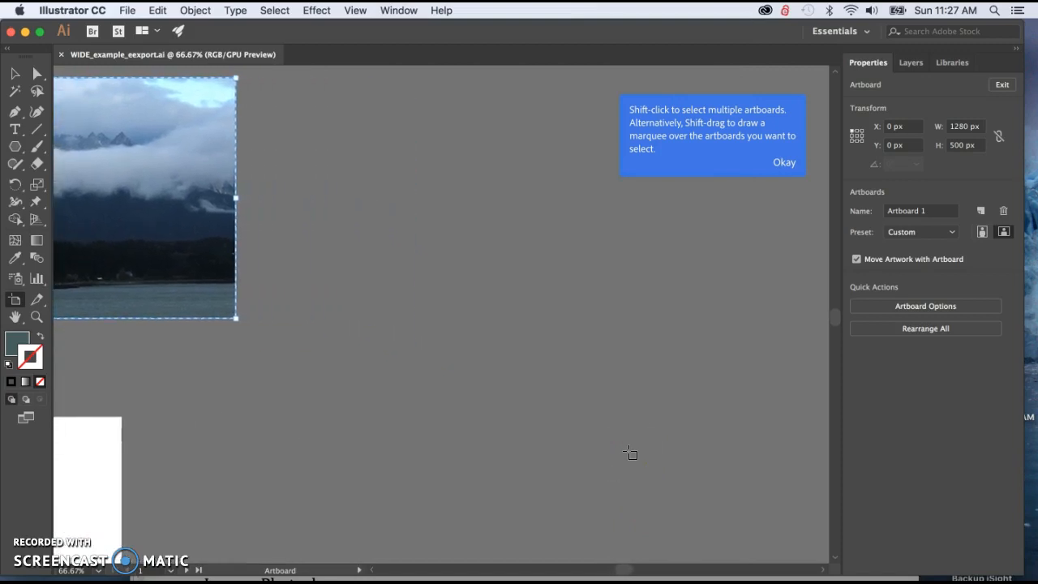
scroll(630, 452, left, 2)
scroll(630, 452, left, 3)
scroll(630, 452, down, 1)
click(14, 317)
drag(413, 377, 288, 320)
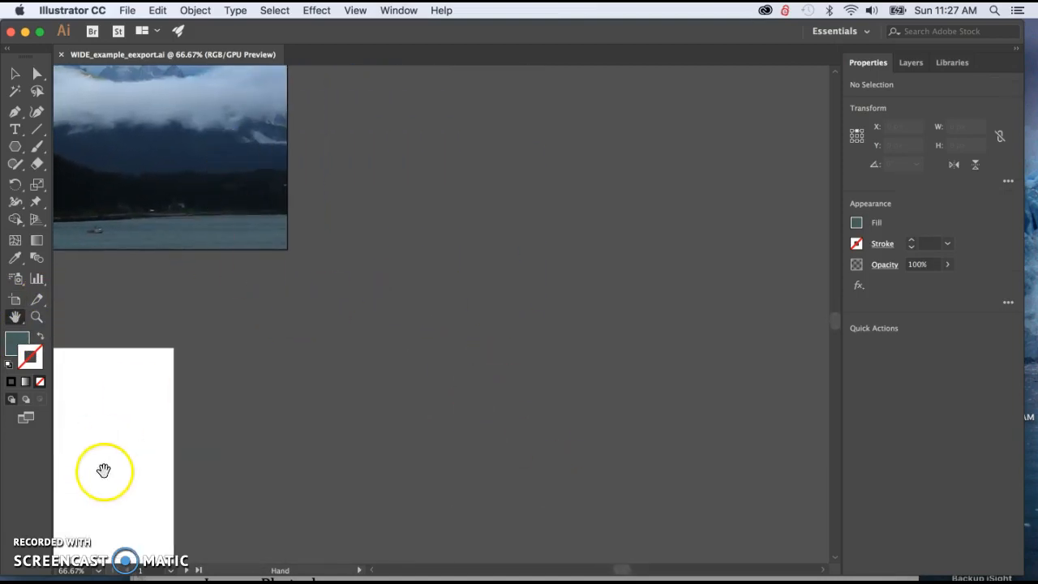
click(400, 311)
drag(400, 311, 300, 330)
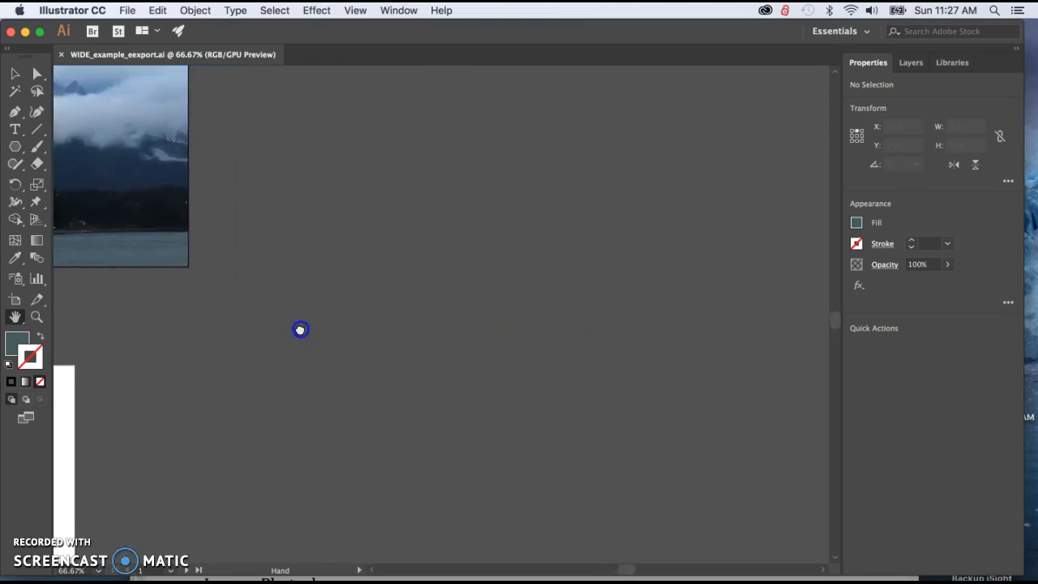
click(16, 302)
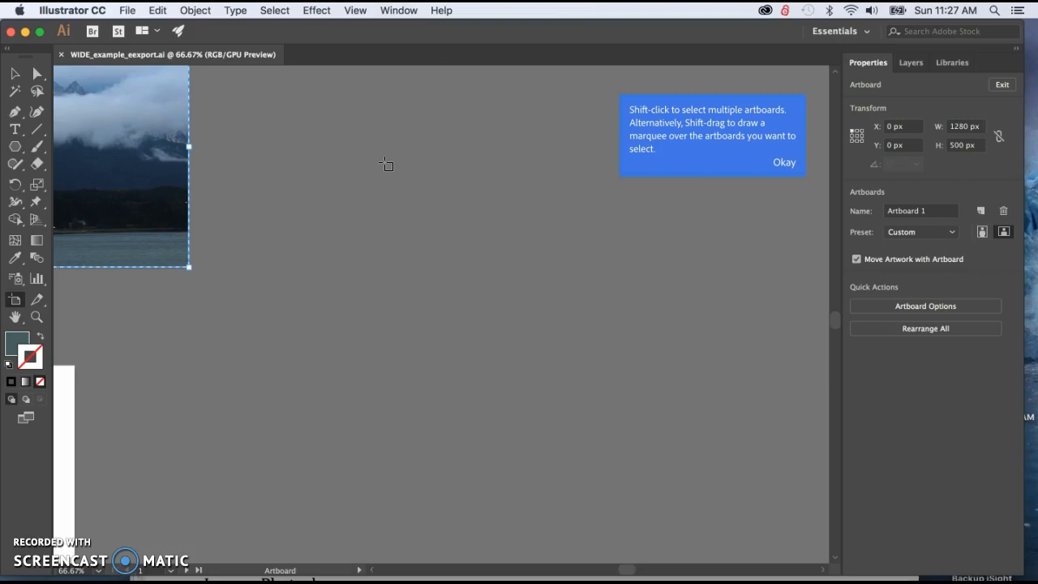
Show the rulers around the document.
click(361, 12)
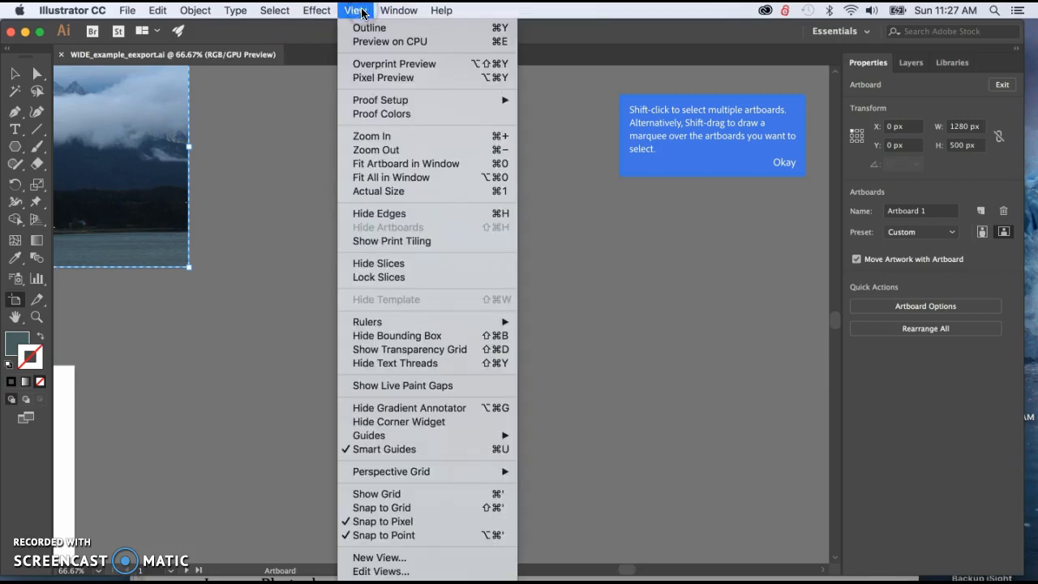
mouse_move(417, 323)
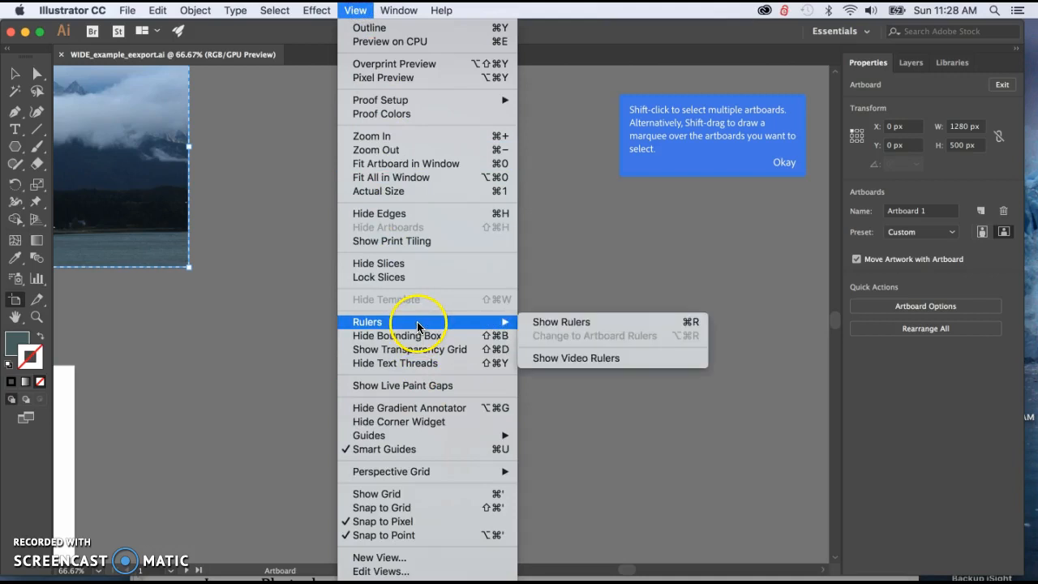
click(561, 322)
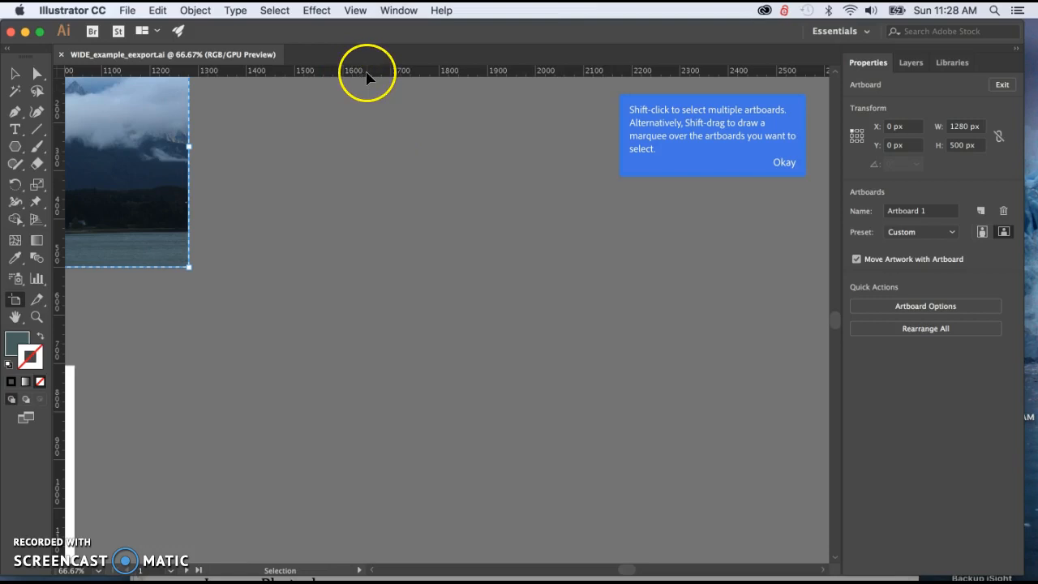
Switch the ruler units to inches and back to pixels.
right_click(365, 76)
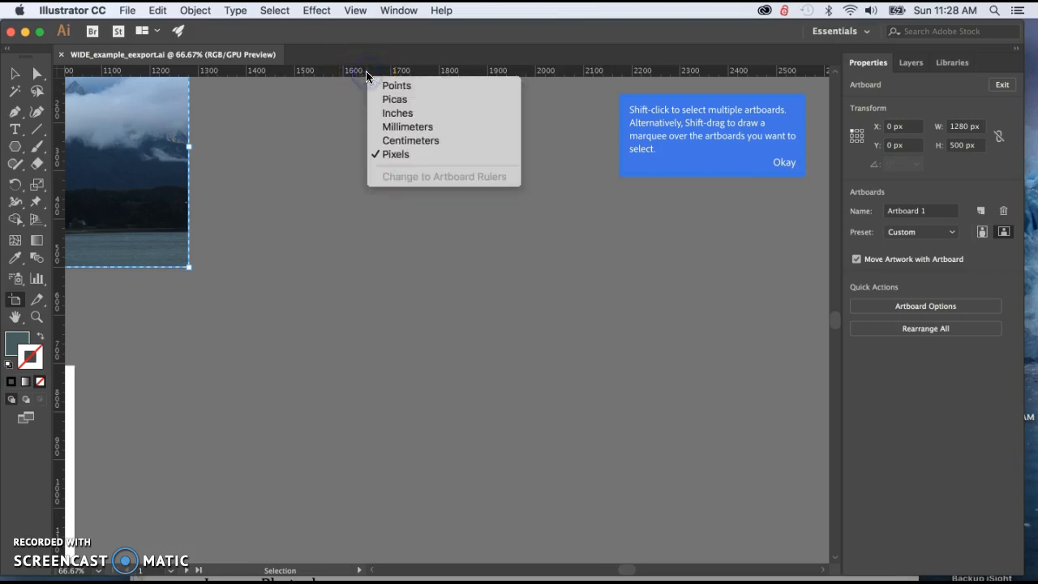
click(394, 113)
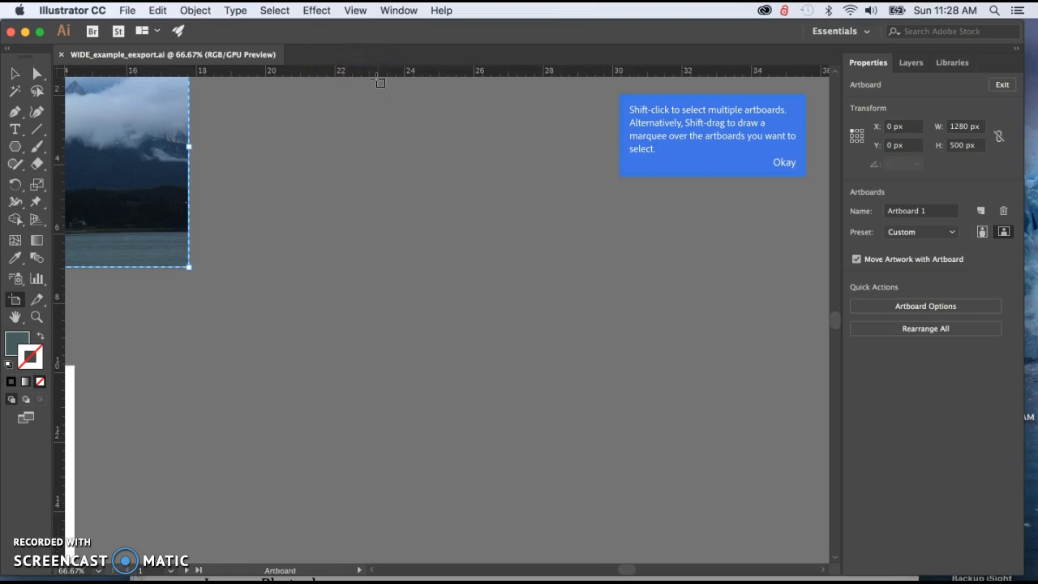
right_click(374, 79)
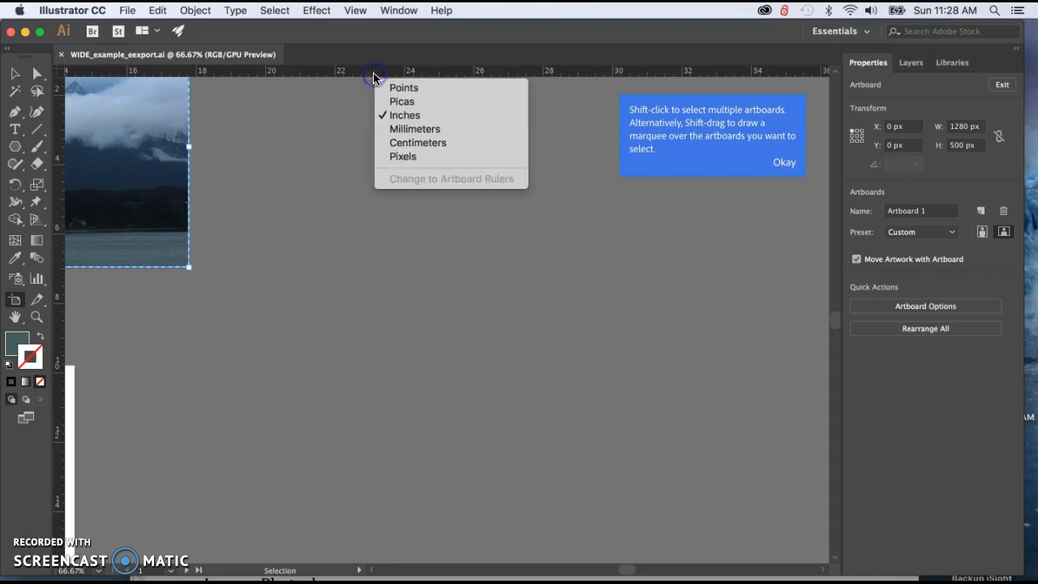
click(400, 155)
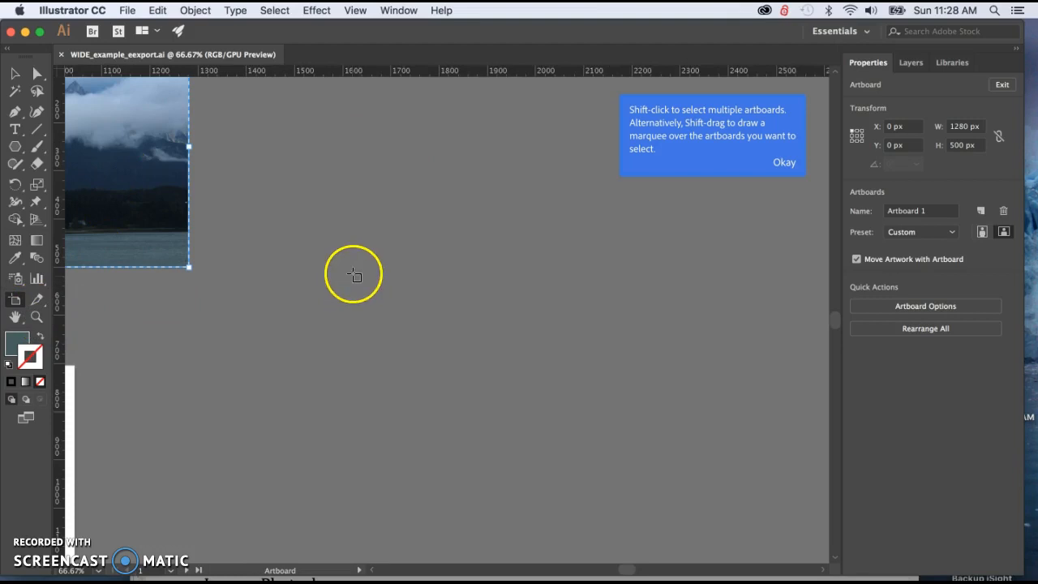
Draw a new artboard on the empty canvas to the right of the wide-format photo and size it to 800 x 600 px.
drag(396, 220, 807, 532)
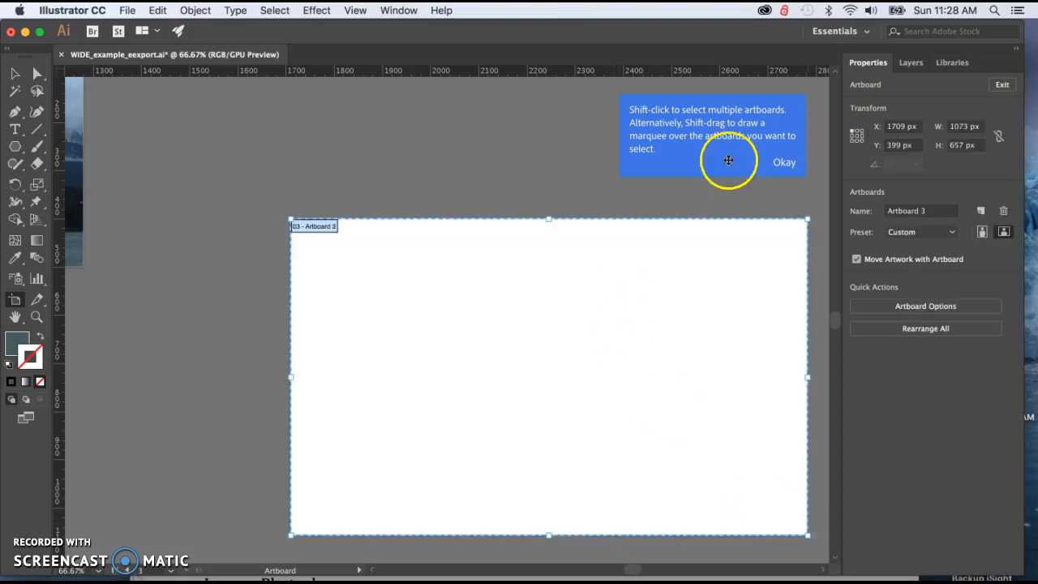
click(963, 125)
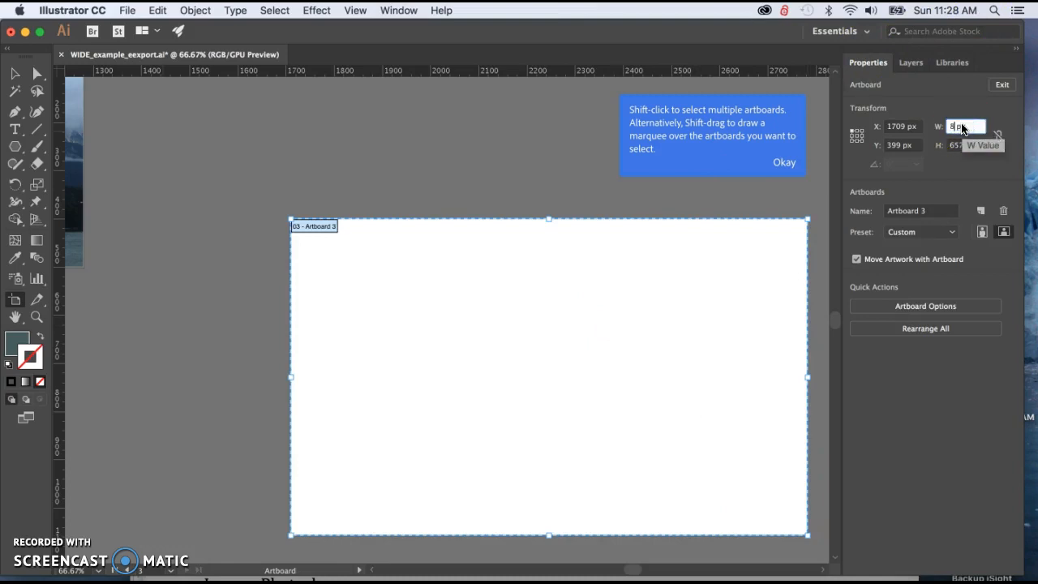
key(Tab)
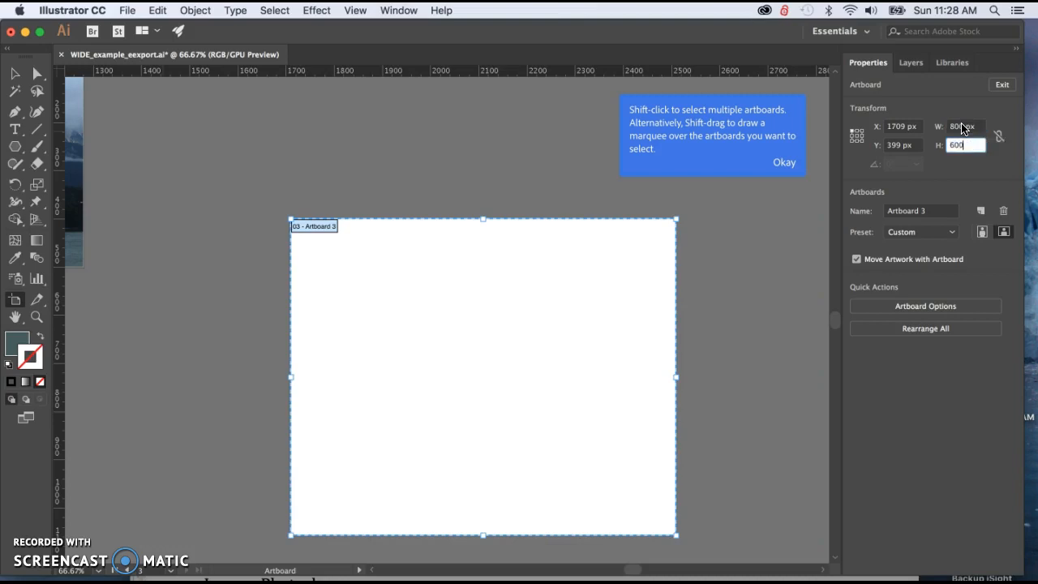
key(Tab)
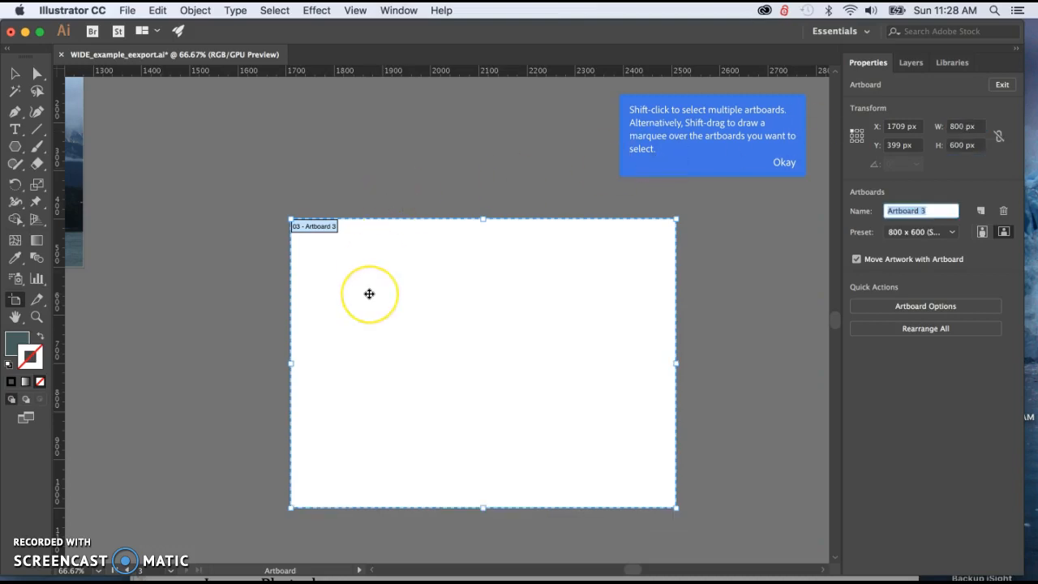
Draw another artboard on the empty canvas below the 800 x 600 one, size it to 1000 x 500 px and leave artboard editing.
scroll(369, 293, down, 5)
scroll(369, 294, down, 5)
scroll(369, 293, right, 2)
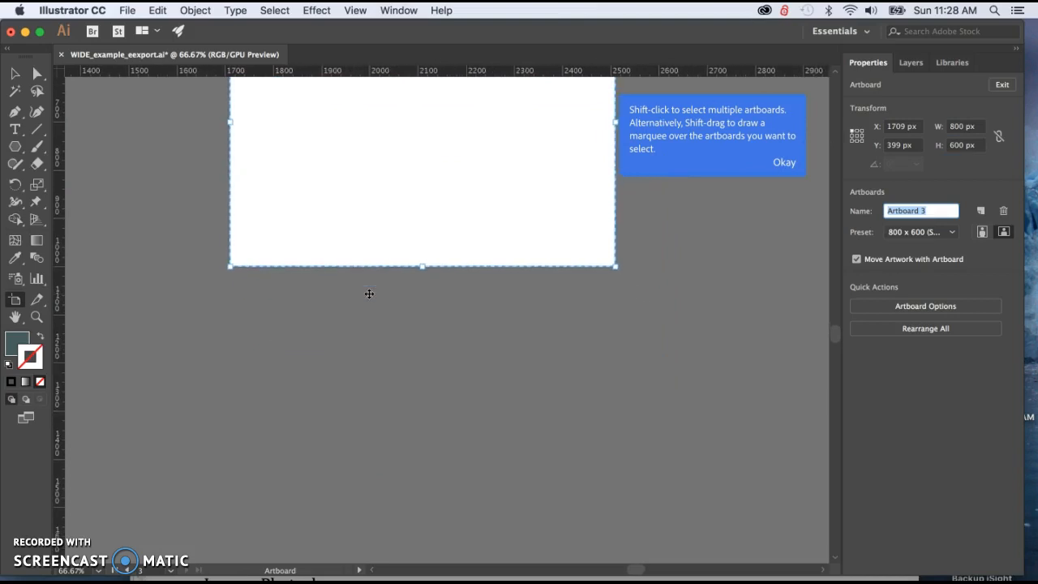
drag(206, 309, 801, 490)
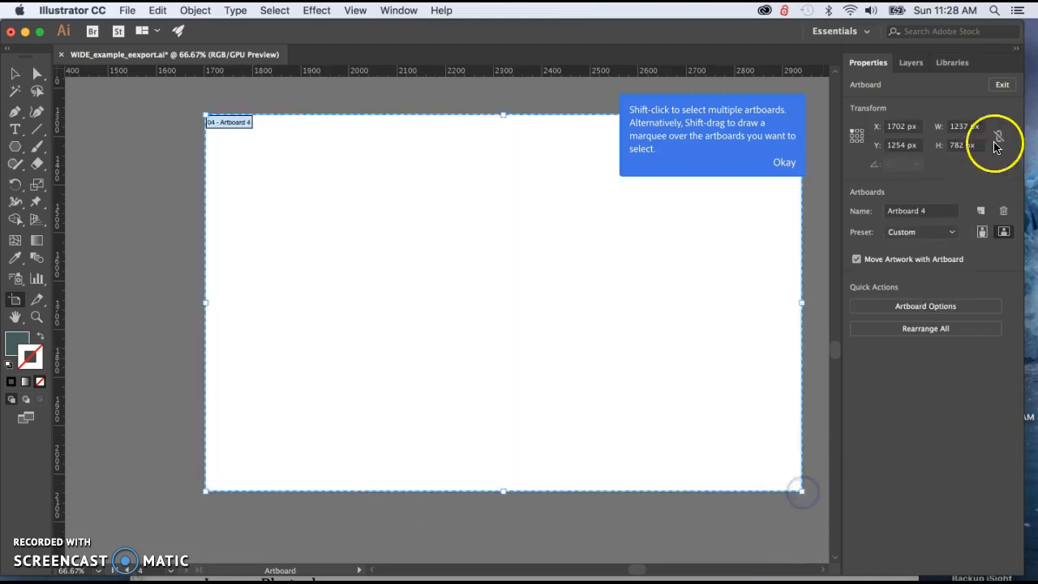
click(981, 128)
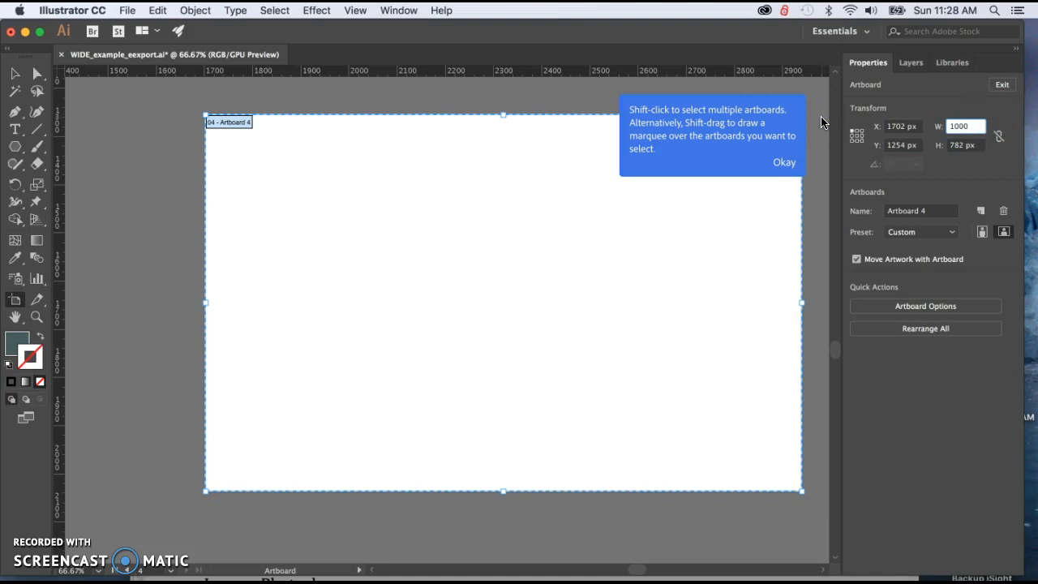
key(Tab)
text(500)
click(14, 73)
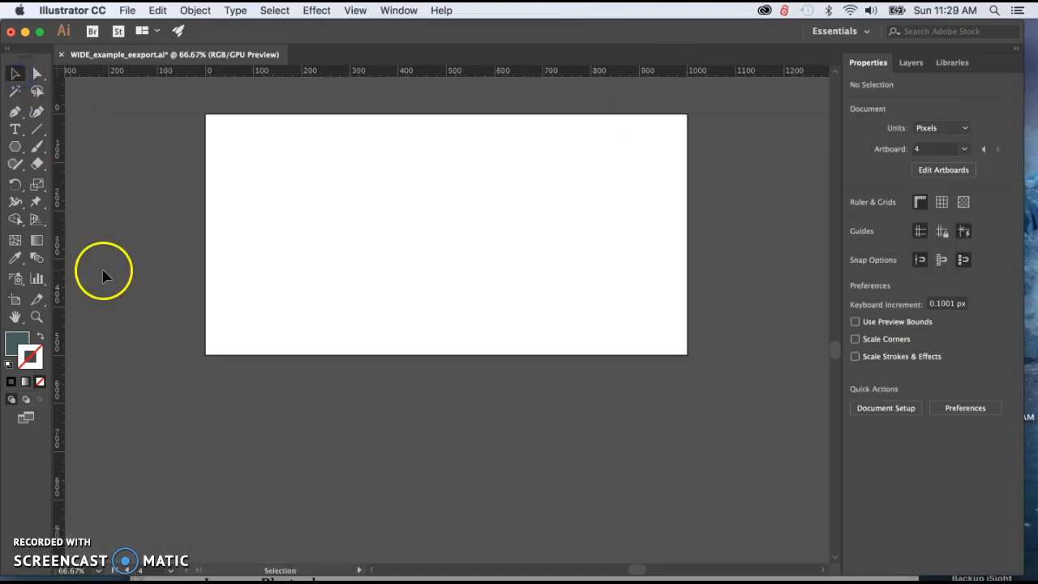
Bring all the artboards into view and read the export notes in Dreamweaver First Site.docx before returning to Illustrator.
click(16, 317)
click(117, 451)
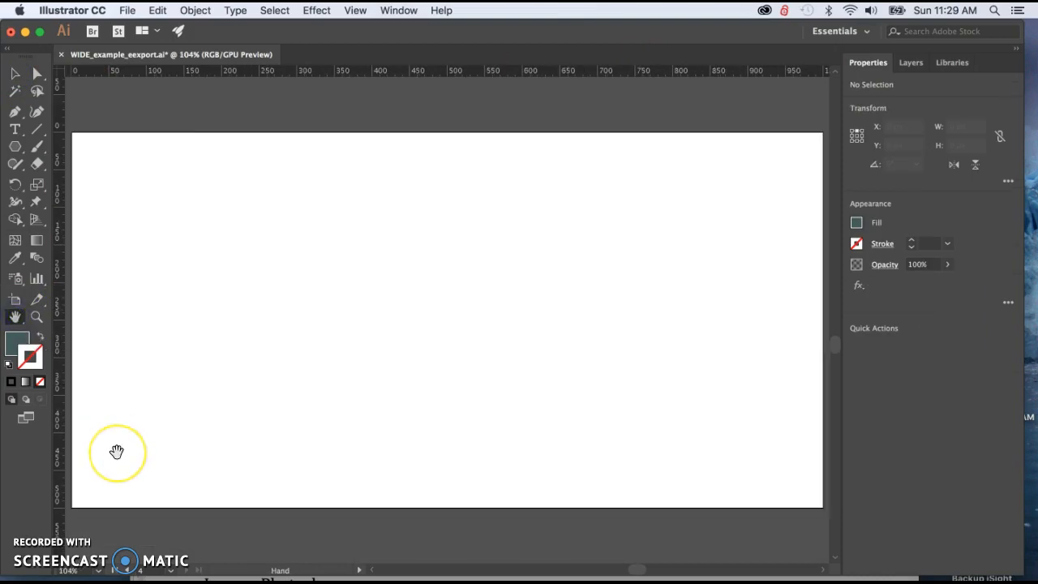
key(super+minus)
key(super+minus)
key(super+minus)
key(super+minus)
key(super+minus)
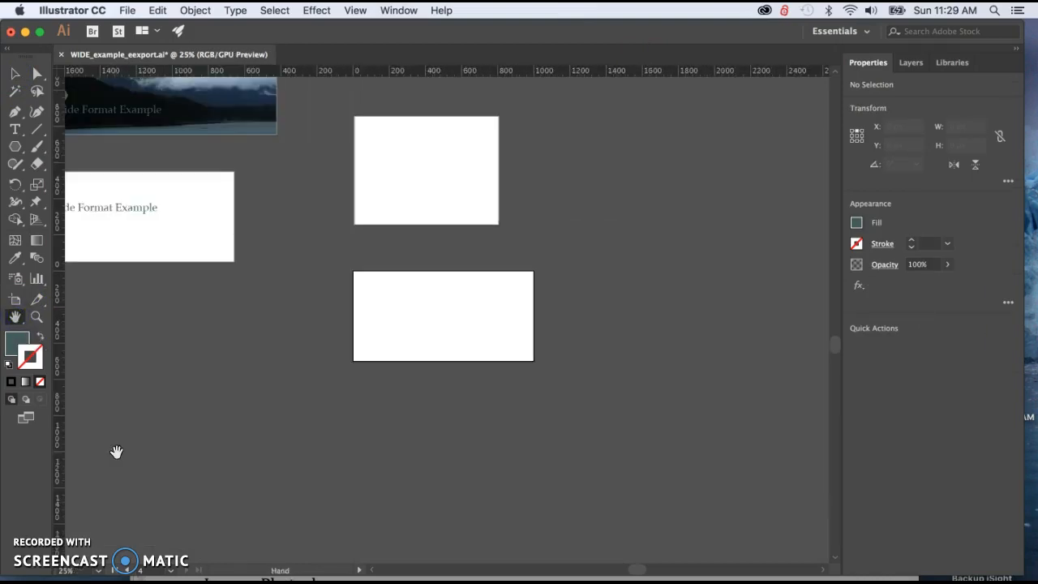
click(103, 479)
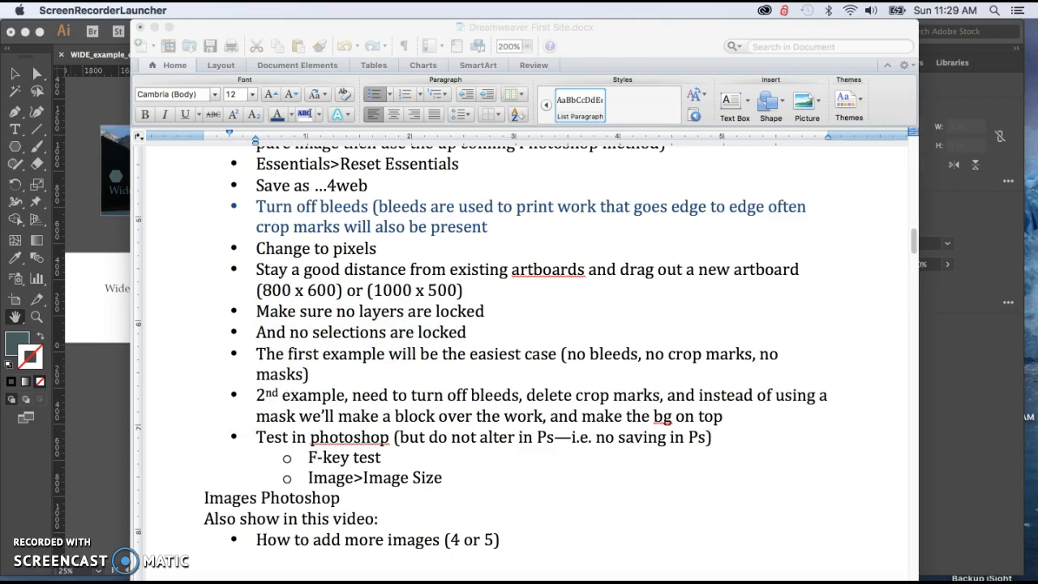
key(super+Tab)
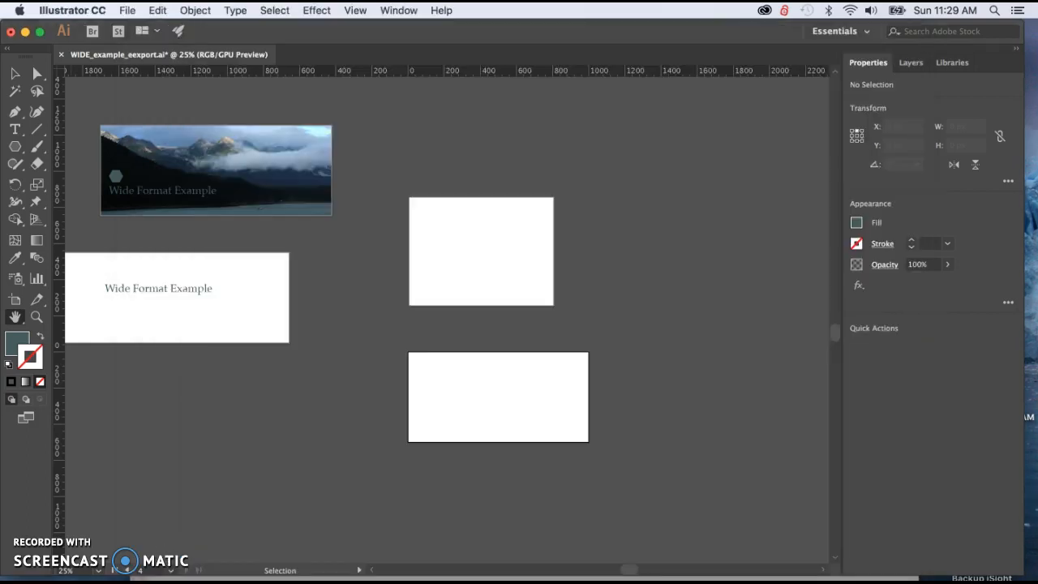
Show the document's layers, then lock Layer 1 and unlock it again.
click(910, 65)
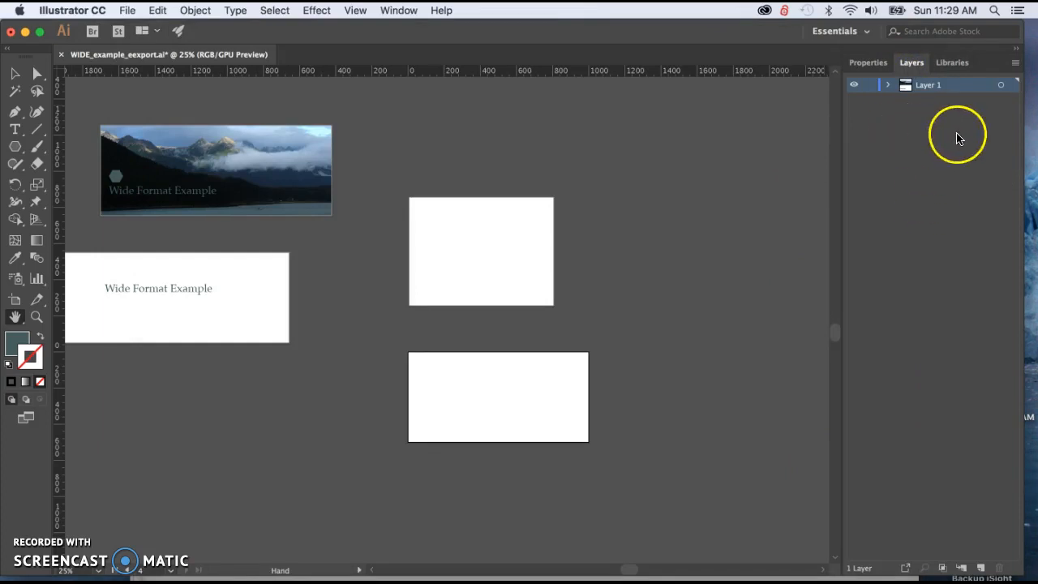
click(1013, 66)
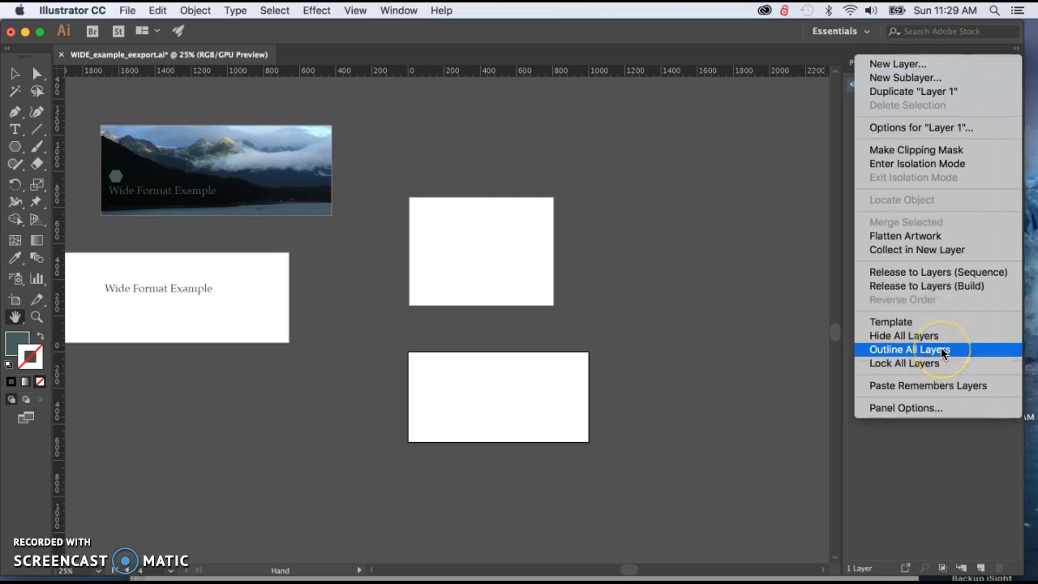
click(930, 487)
click(870, 85)
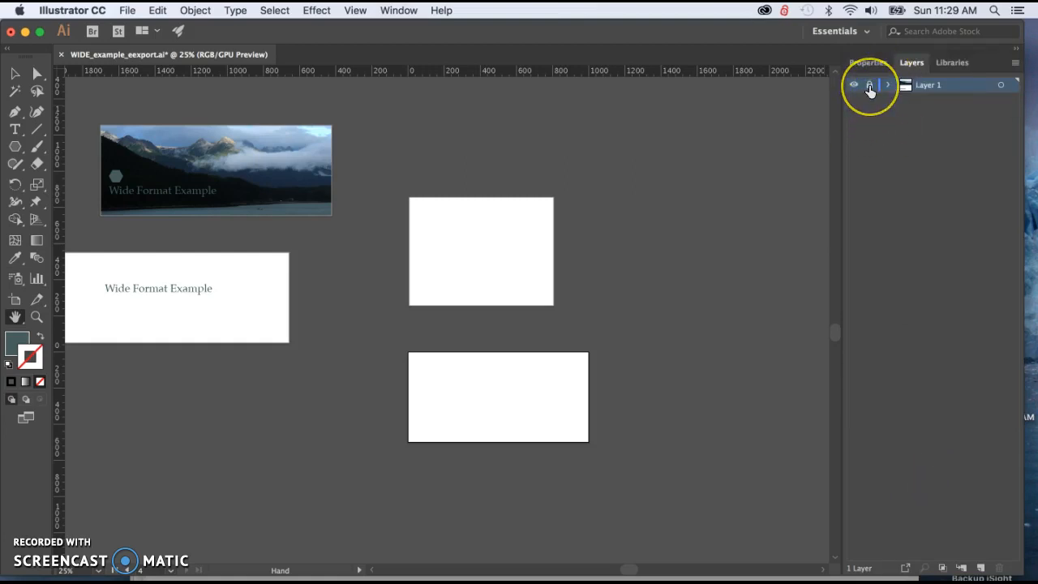
click(870, 89)
Unlock all locked objects in the document.
drag(176, 169, 219, 258)
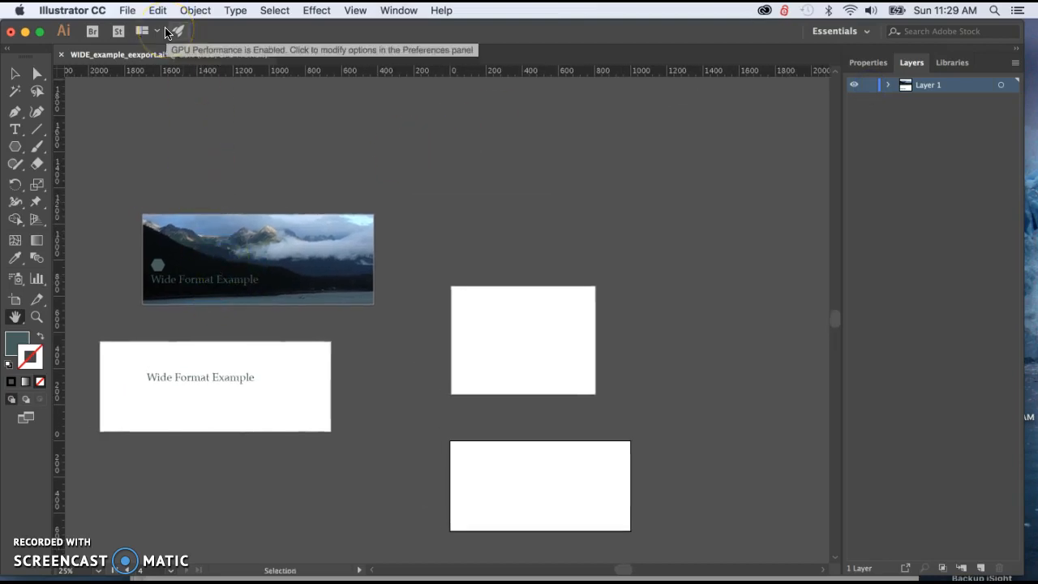
click(195, 11)
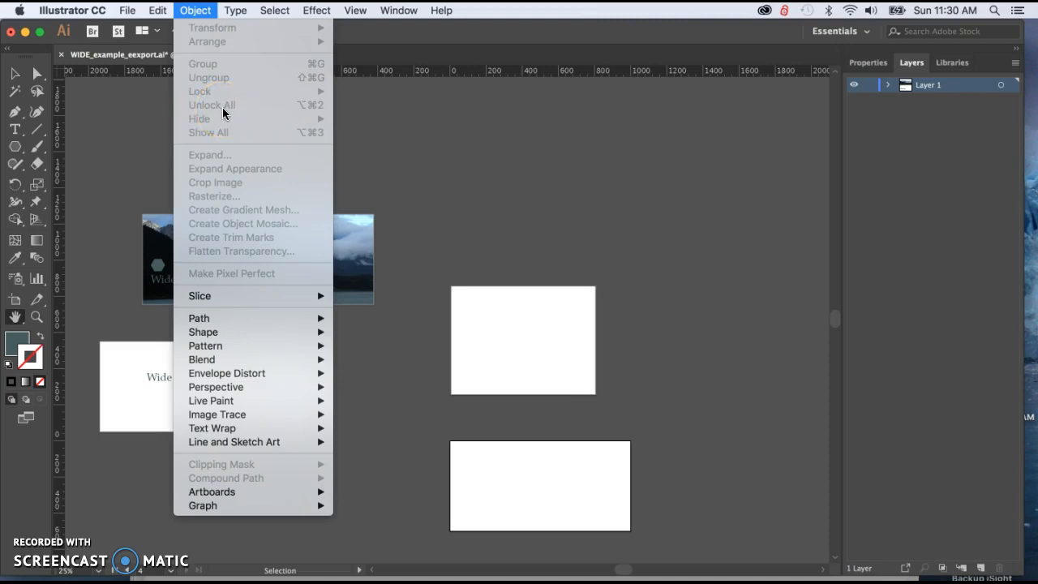
click(446, 155)
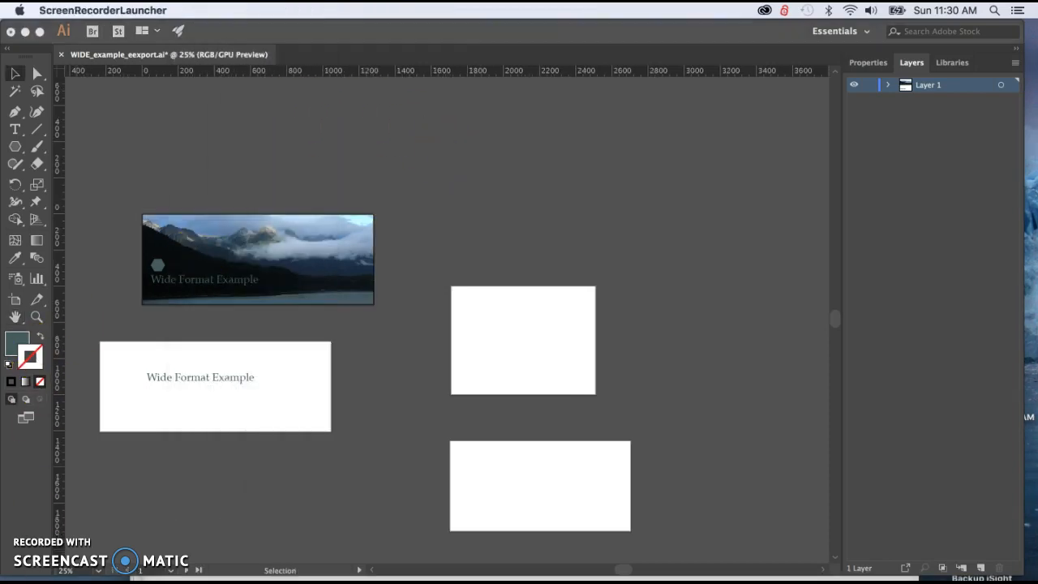
click(225, 182)
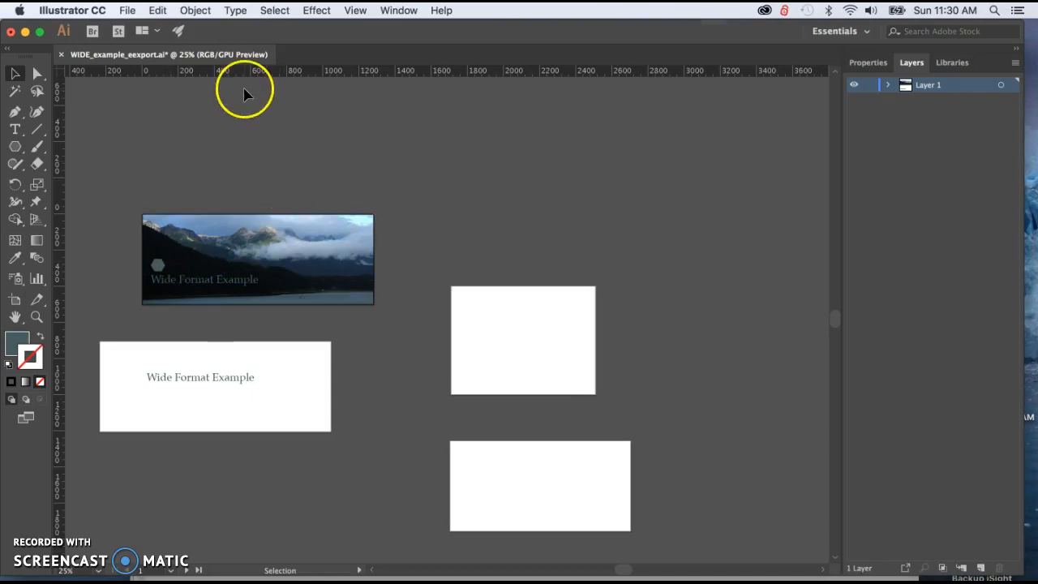
click(199, 10)
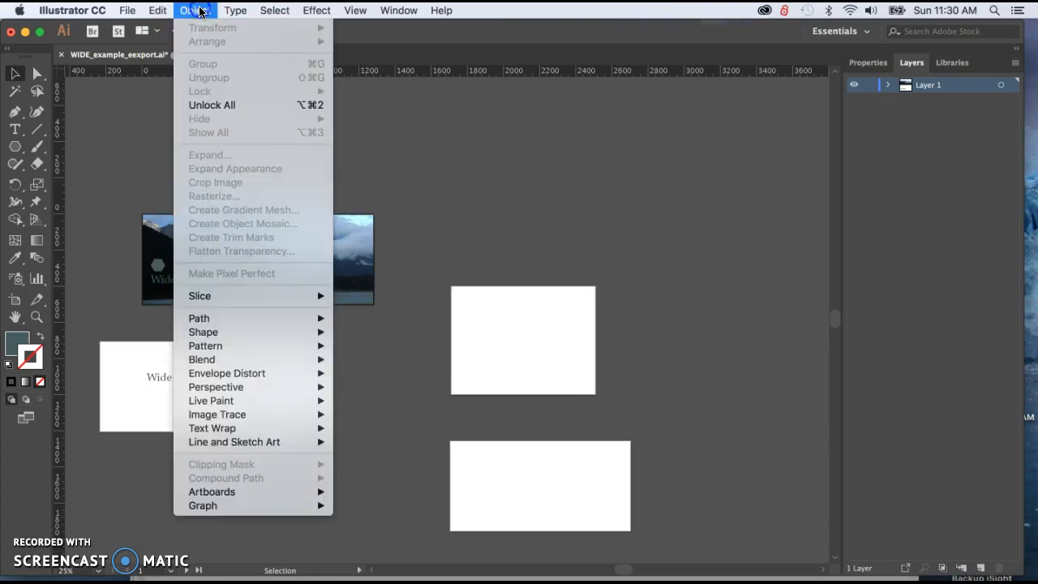
click(249, 105)
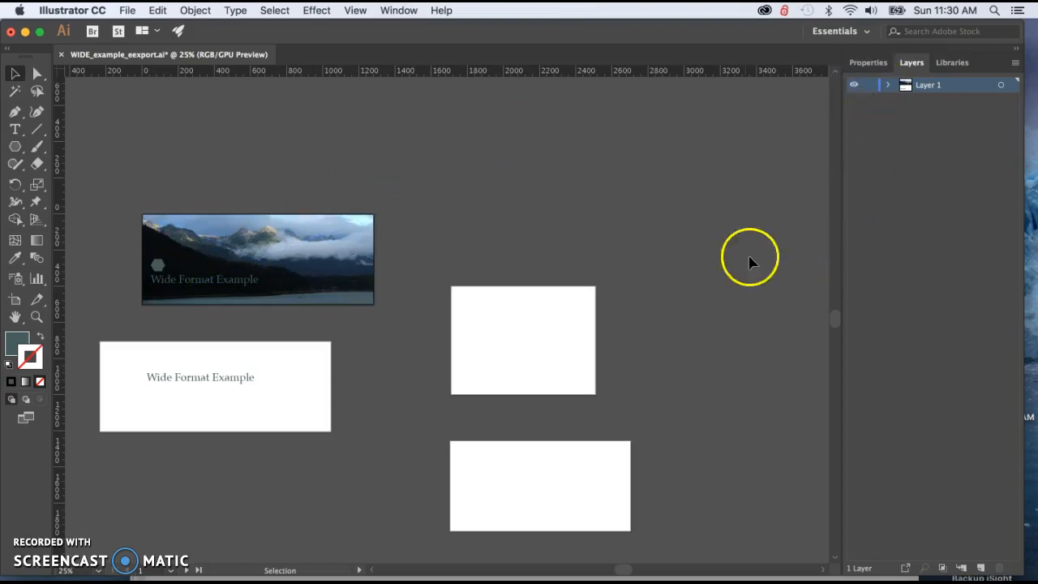
Try moving the mountain photo away from its hexagon and title, and undo the move.
click(208, 237)
click(517, 327)
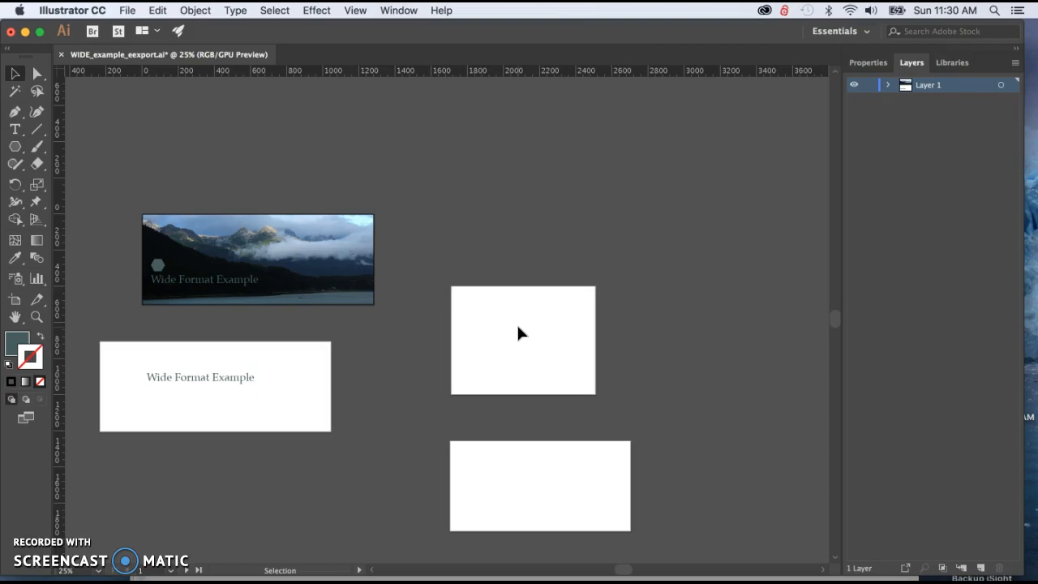
click(192, 241)
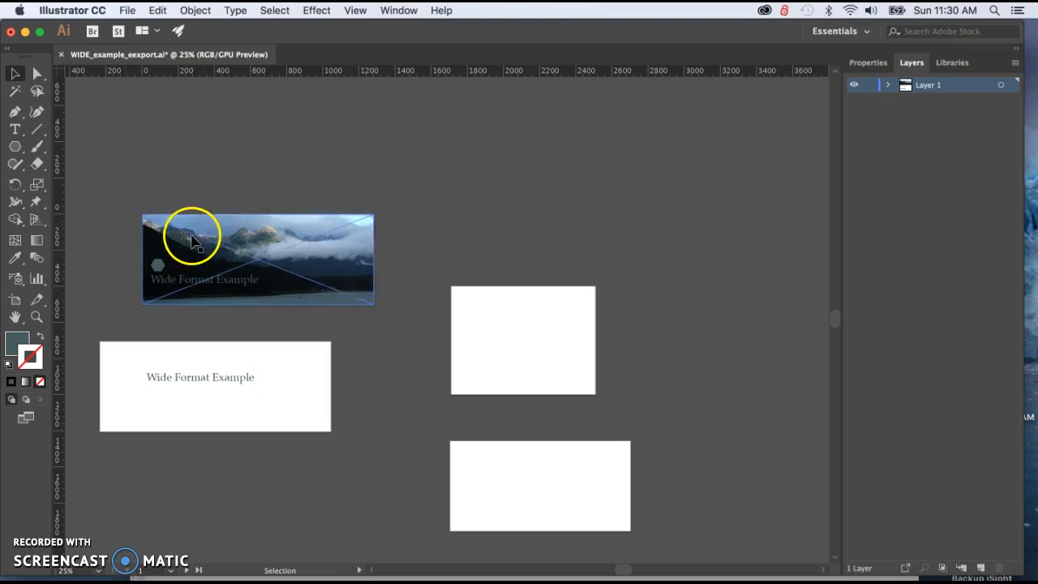
drag(205, 237, 278, 192)
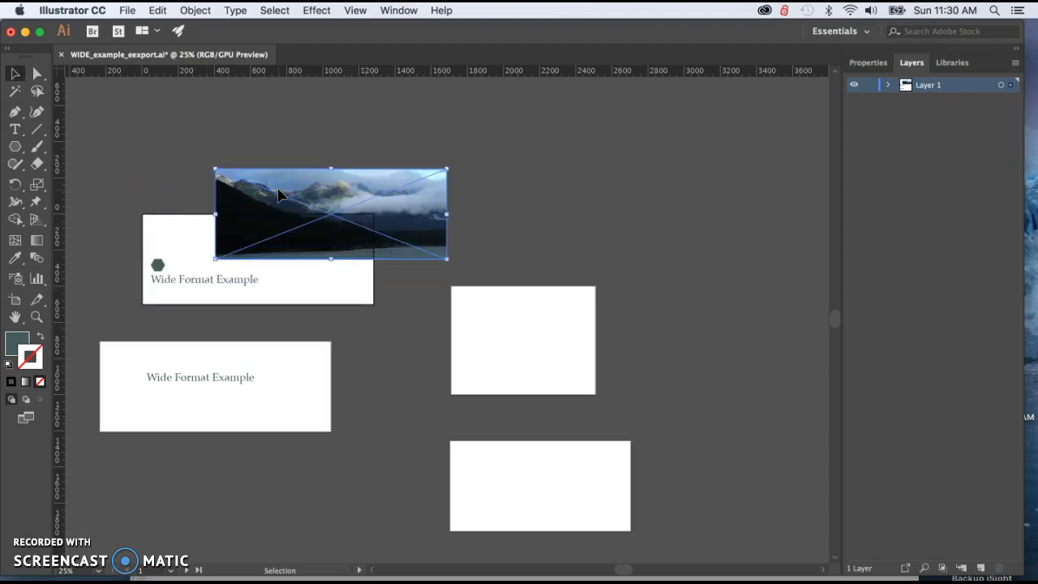
key(super+z)
Group the mountain photo, hexagon and title on the first artboard, then test-move the group and undo the move.
click(211, 154)
drag(119, 184, 400, 324)
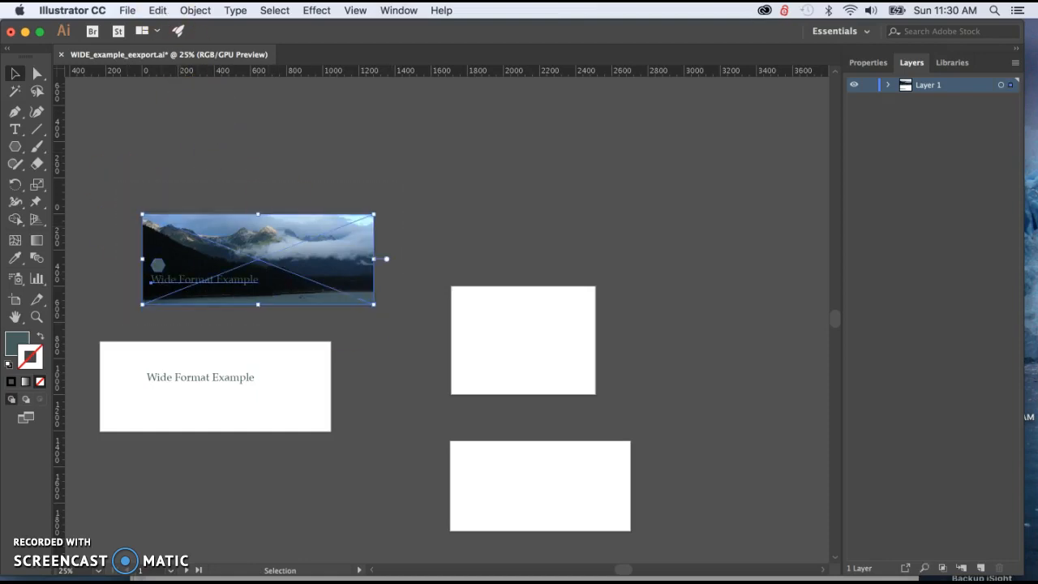
click(195, 11)
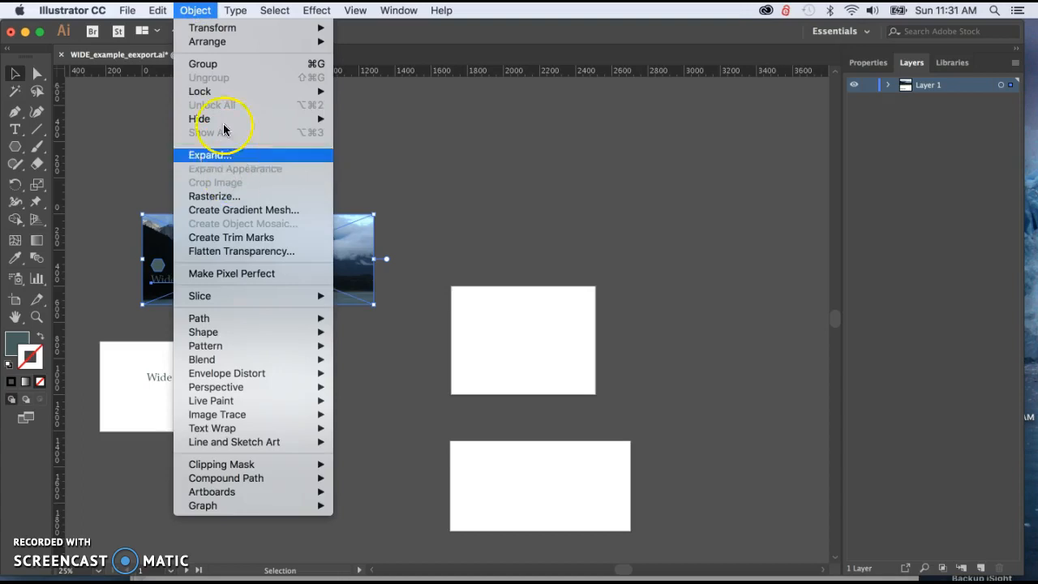
click(231, 67)
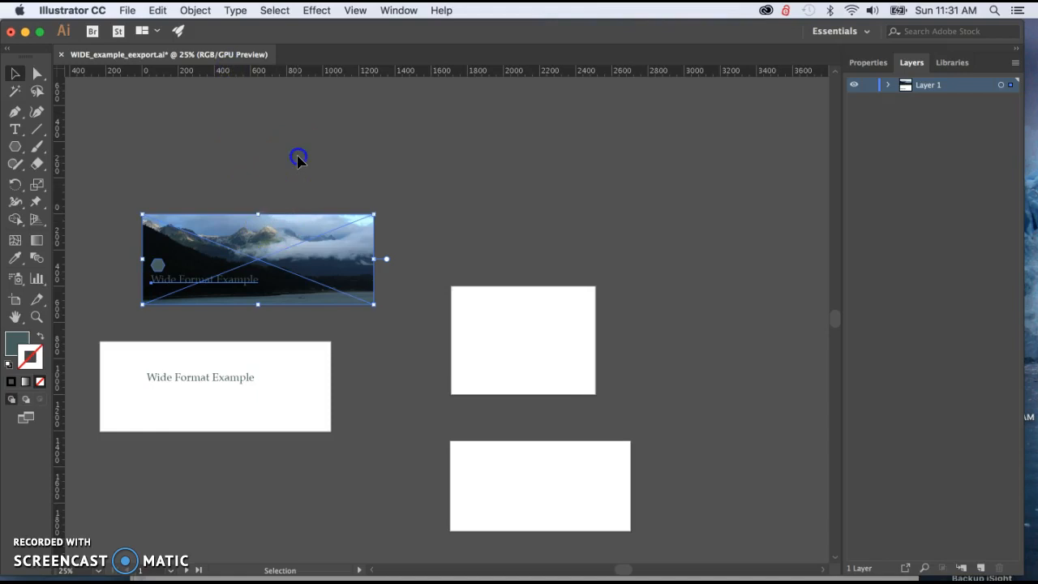
drag(278, 234, 316, 206)
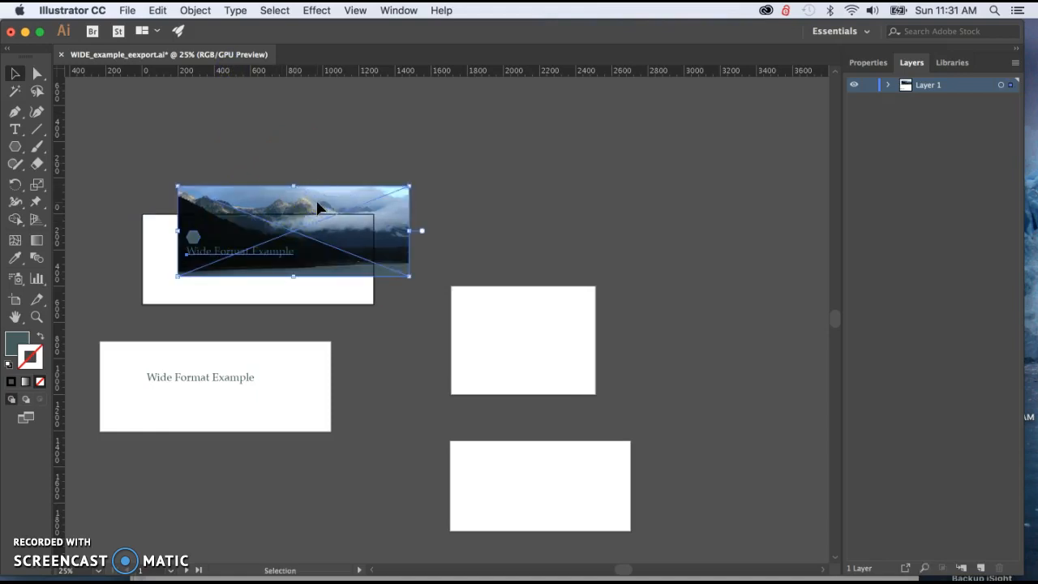
key(super+z)
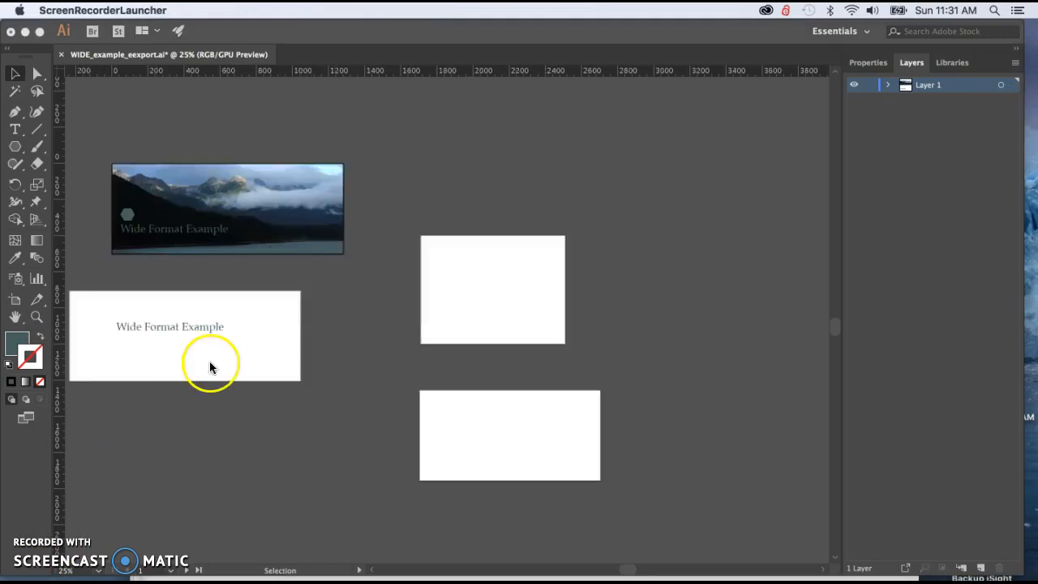
Place one copy of the grouped artwork over the 800 x 600 artboard and another over the 1000 x 500 artboard.
click(288, 220)
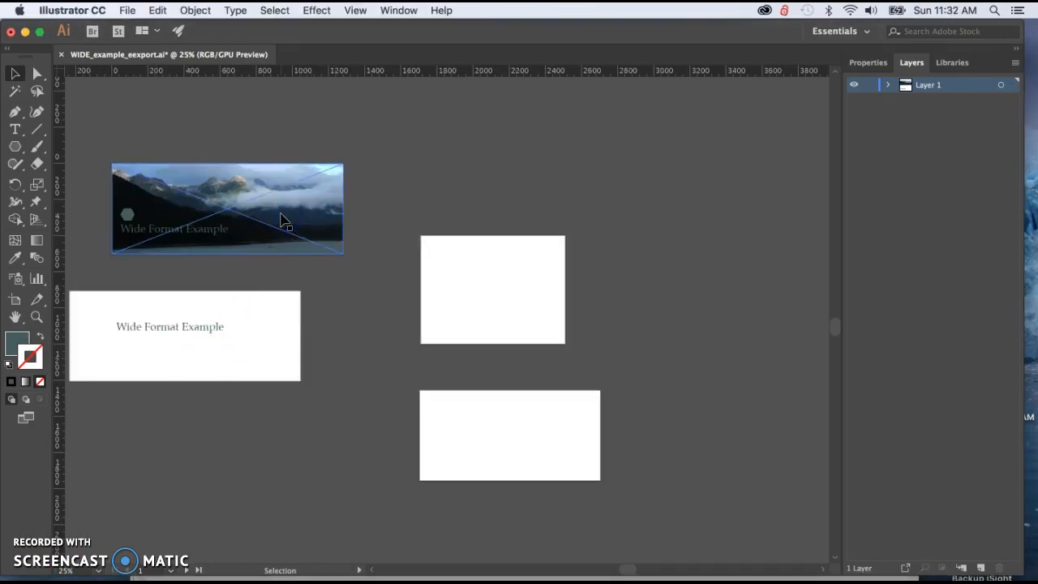
drag(282, 219, 551, 301)
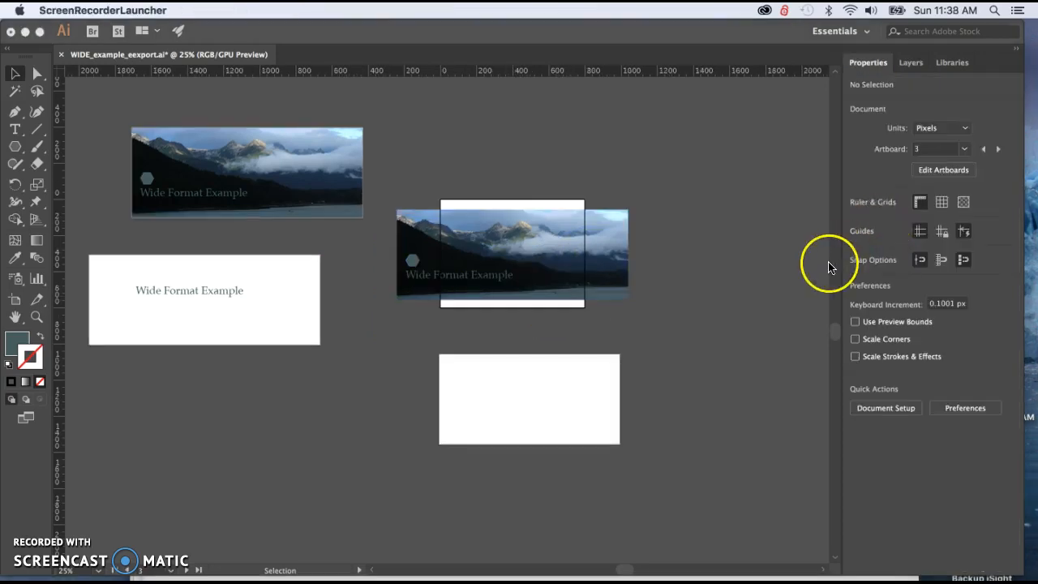
scroll(757, 292, right, 3)
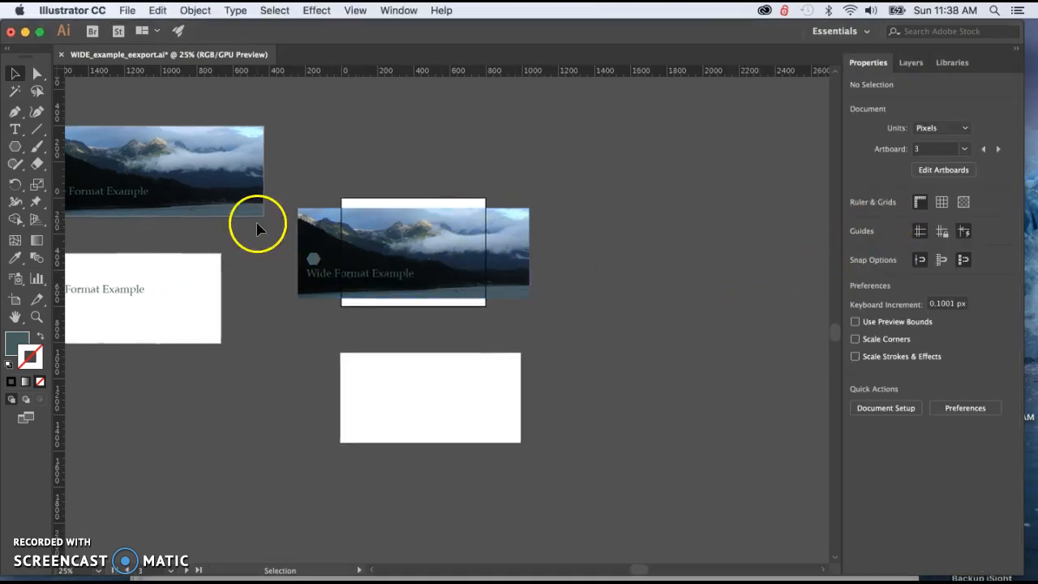
click(204, 175)
drag(209, 177, 490, 405)
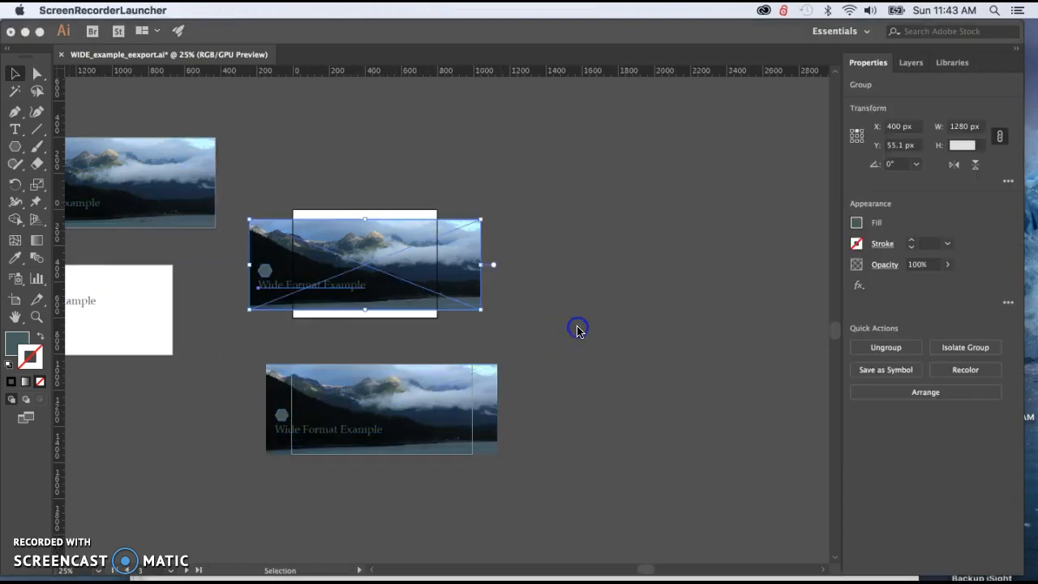
Move the group copy on the 800 x 600 artboard so its left edge meets the artboard's left edge.
click(800, 251)
click(410, 325)
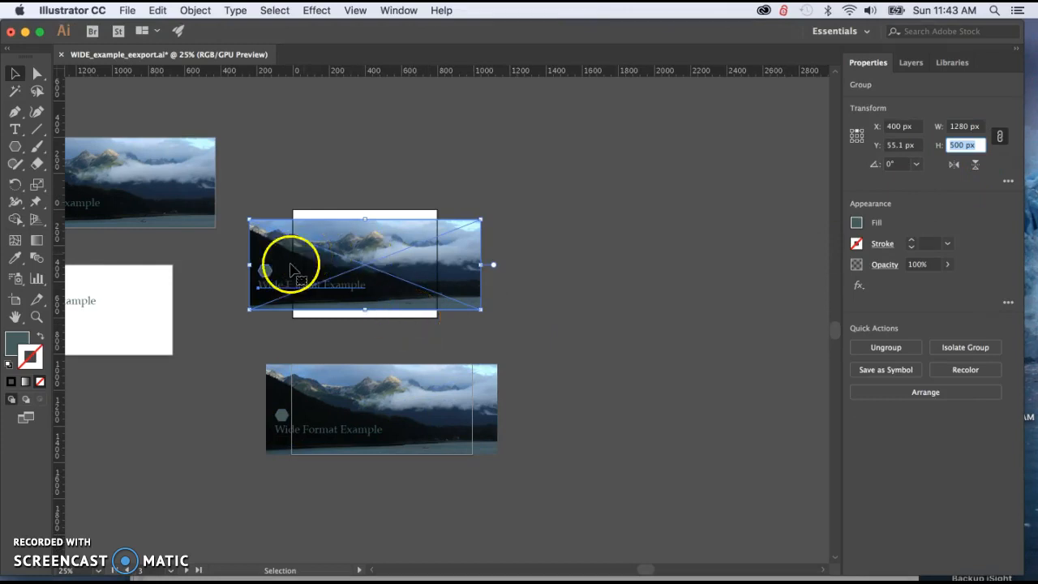
click(36, 317)
drag(268, 274, 367, 192)
scroll(367, 191, right, 4)
scroll(368, 191, up, 2)
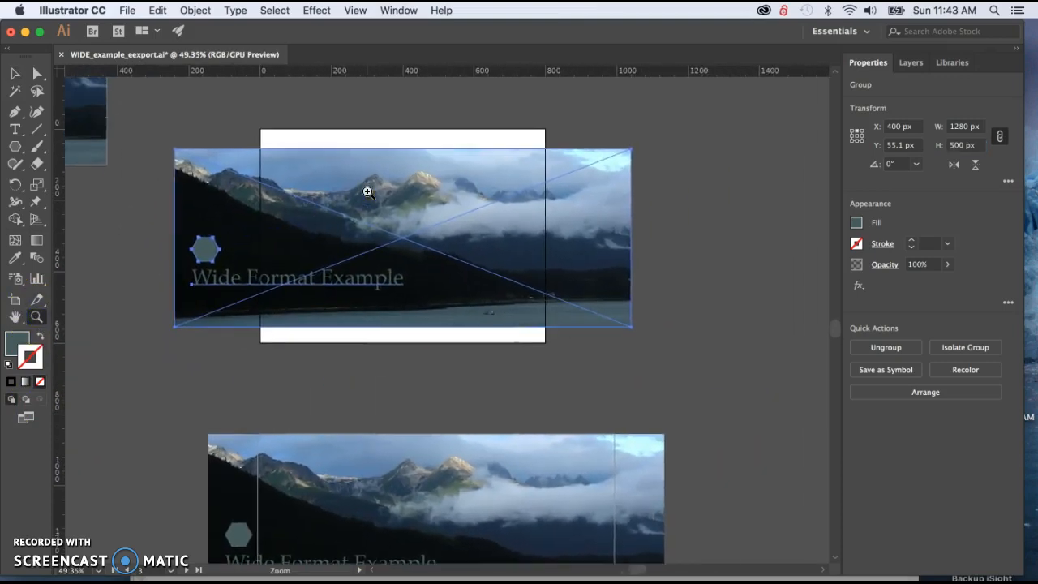
click(14, 75)
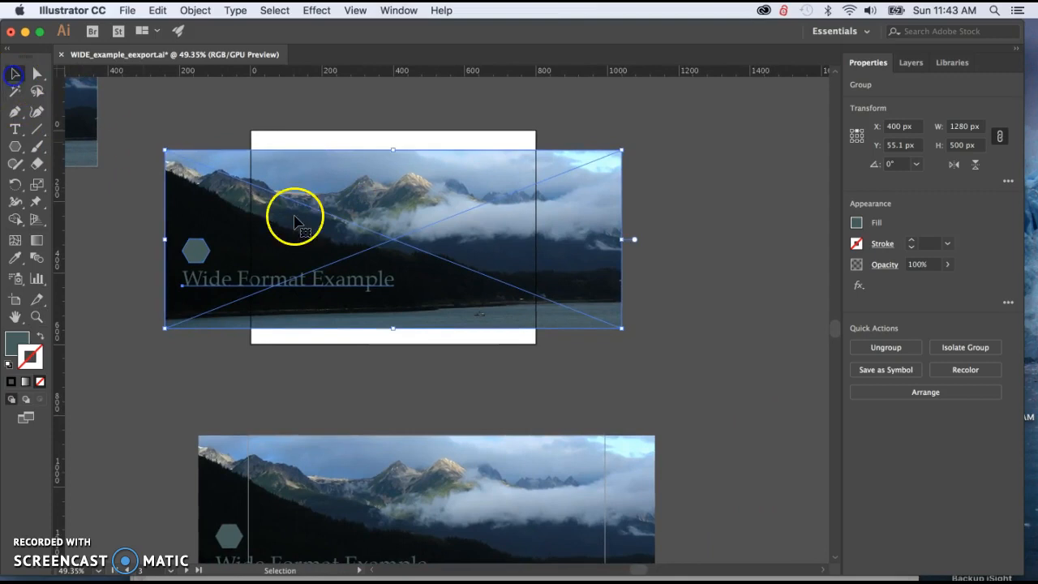
drag(340, 167, 407, 162)
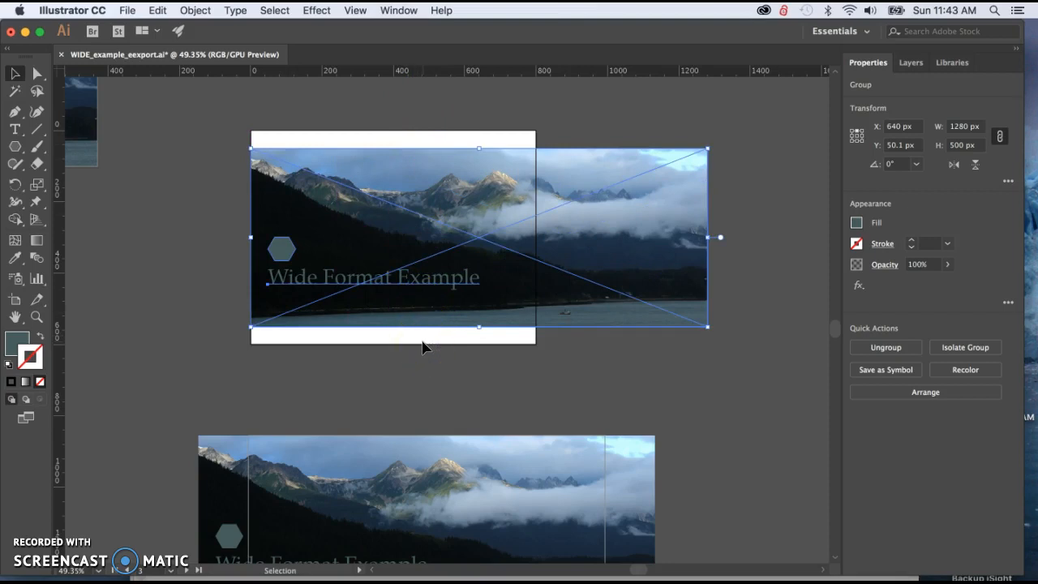
Reposition the group over the 800 x 600 artboard with its top edge on the artboard's top edge, at about X 443 px, Y 0.1 px.
click(504, 195)
click(512, 192)
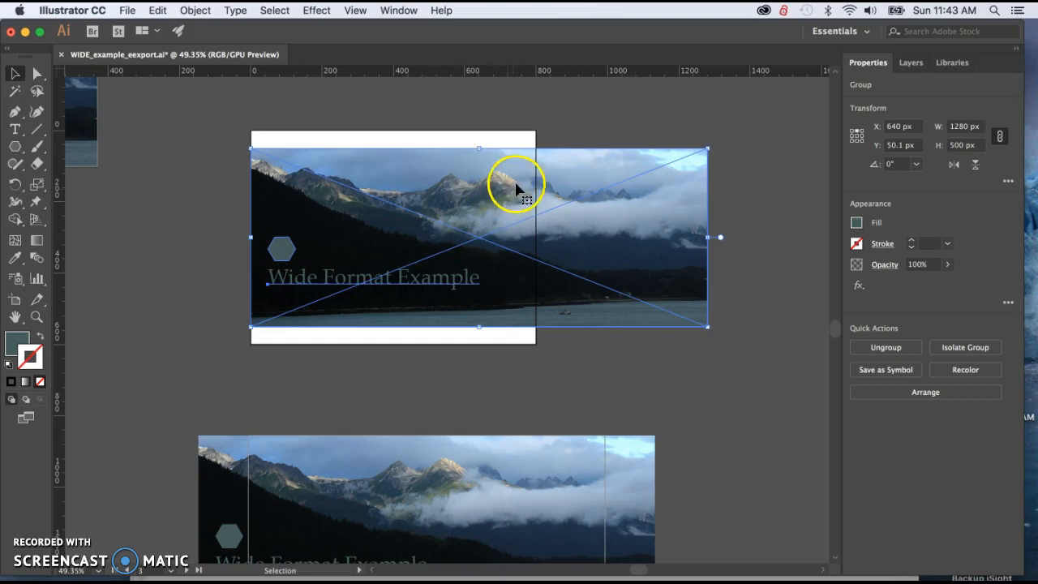
drag(492, 182, 421, 163)
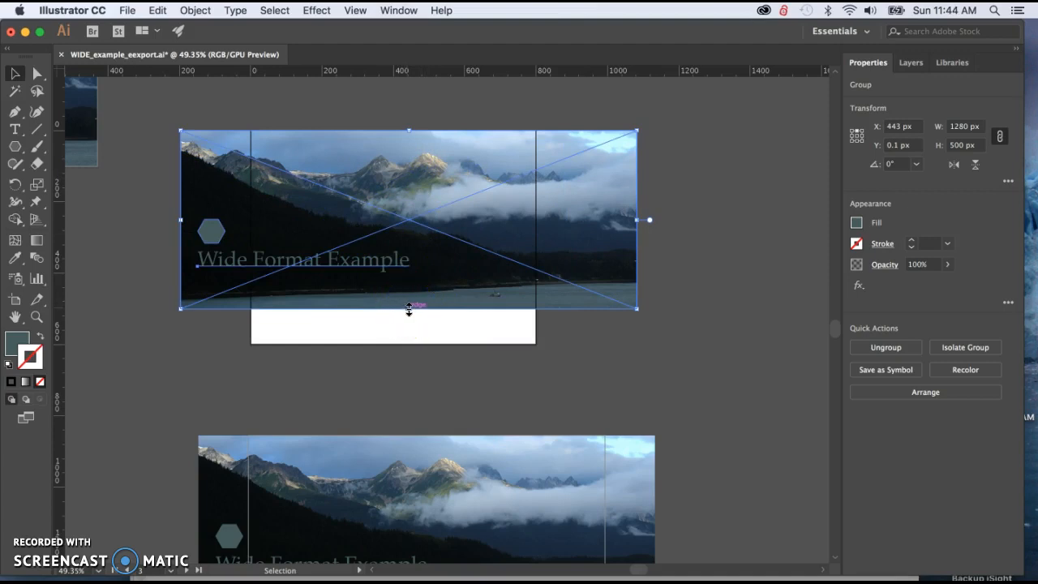
Try scaling the group proportionally to the full height of the 800 x 600 artboard, about 1536 x 600 px, and undo it.
drag(408, 308, 408, 344)
key(a)
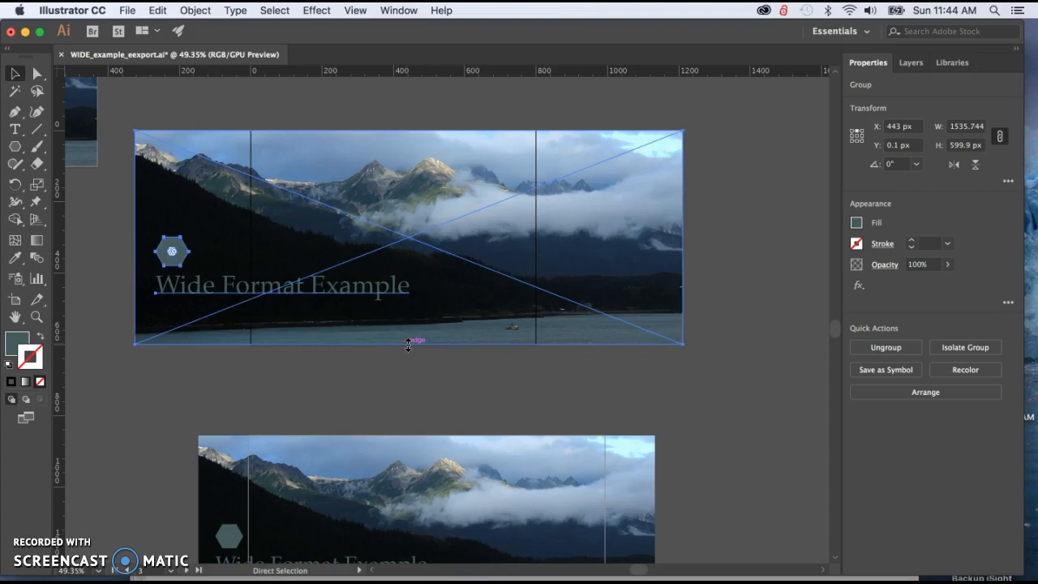
key(v)
key(super+z)
Move the group so its left edge meets the 800 x 600 artboard's left edge at X 640 px, Y 62.1 px, and check Smart Guides.
drag(433, 179, 517, 197)
mouse_move(284, 209)
mouse_down()
mouse_move(360, 199)
mouse_move(367, 213)
mouse_move(290, 210)
mouse_up()
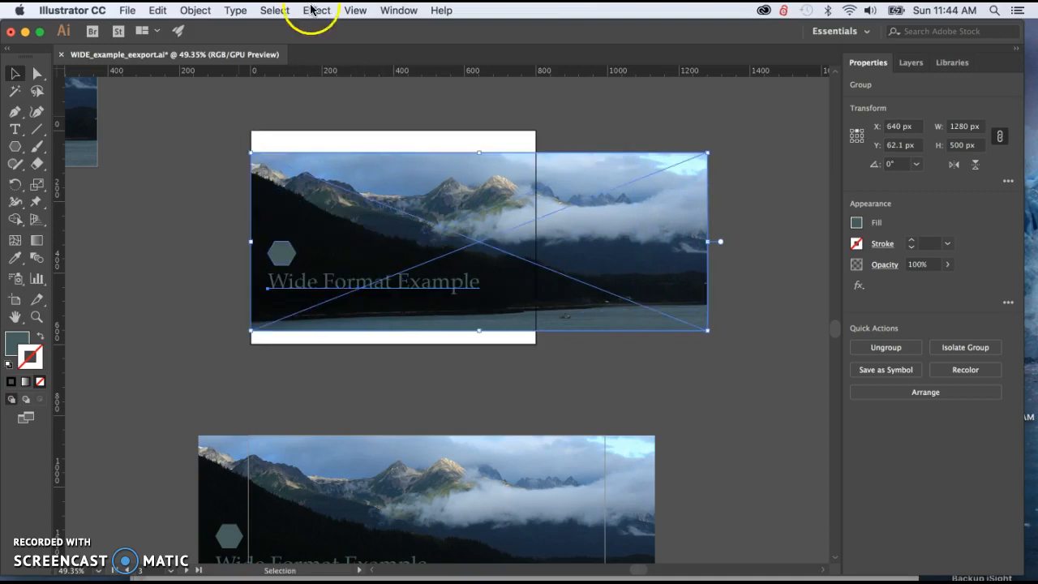
click(347, 11)
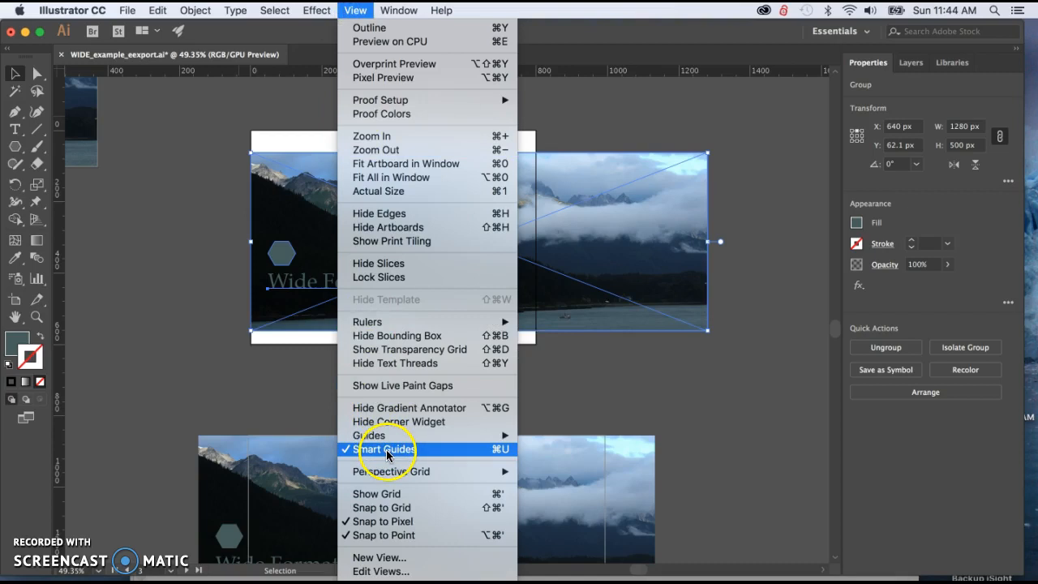
click(118, 328)
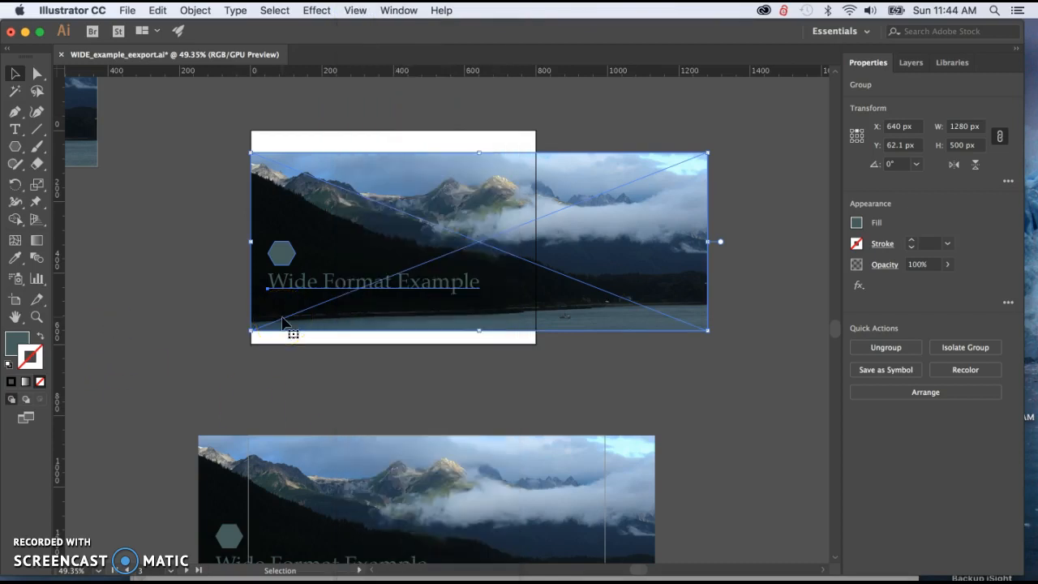
Scale the group proportionally from its right side to the 800 x 600 artboard's width, 800 x 312.5 px.
click(708, 241)
drag(708, 241, 539, 227)
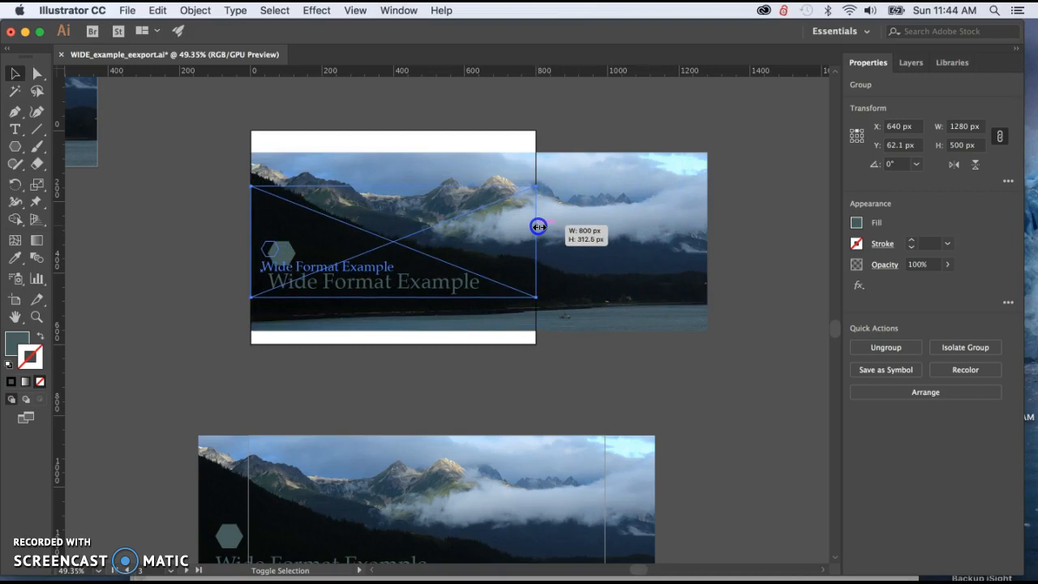
drag(538, 227, 539, 227)
Scale the second group copy proportionally about its center to the 1000 x 500 artboard's width, 1000 x 390.625 px.
scroll(589, 287, down, 5)
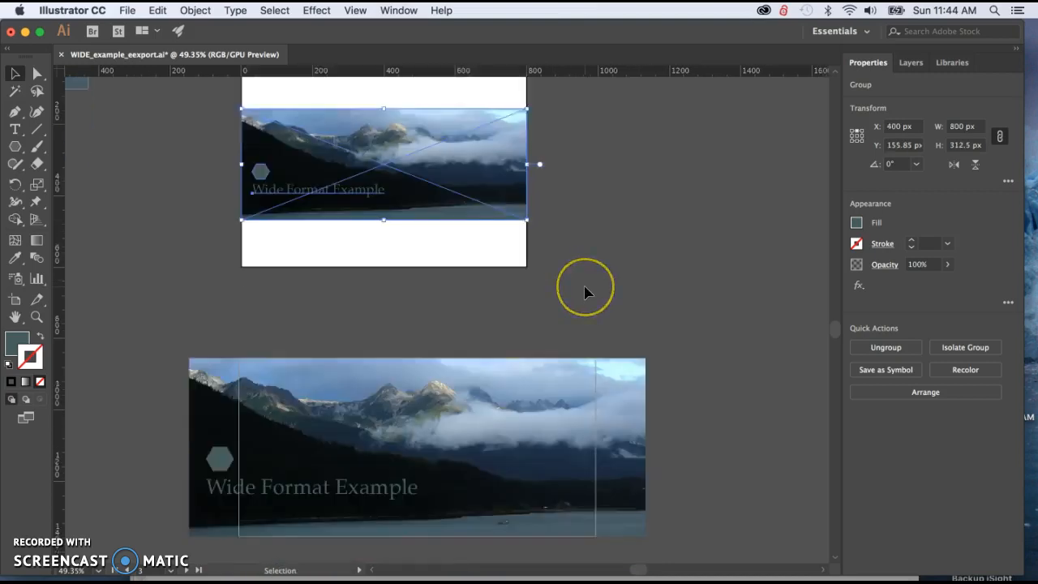
click(509, 339)
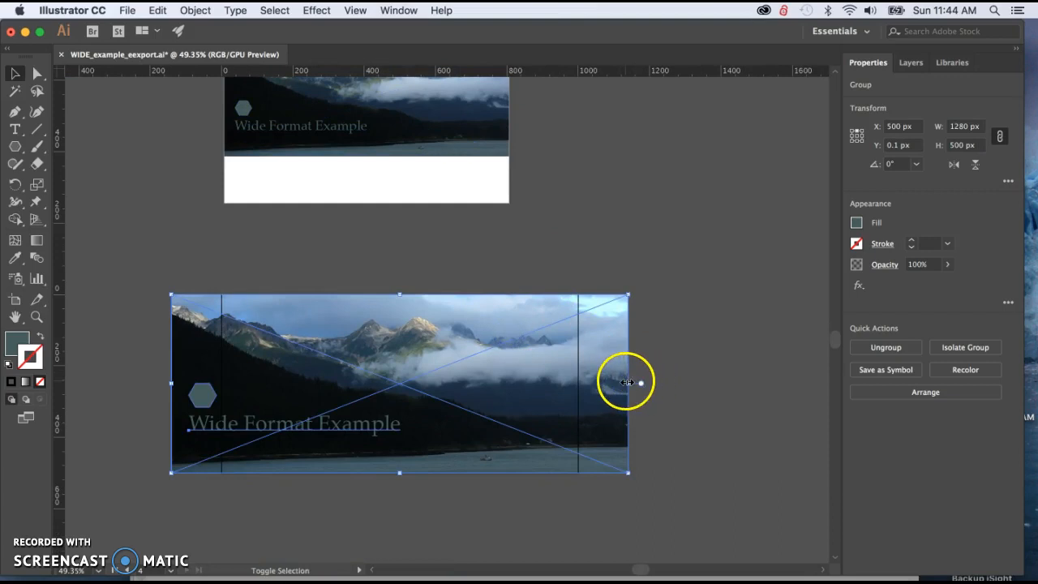
drag(505, 378, 556, 382)
drag(677, 383, 581, 382)
click(670, 369)
scroll(558, 304, up, 3)
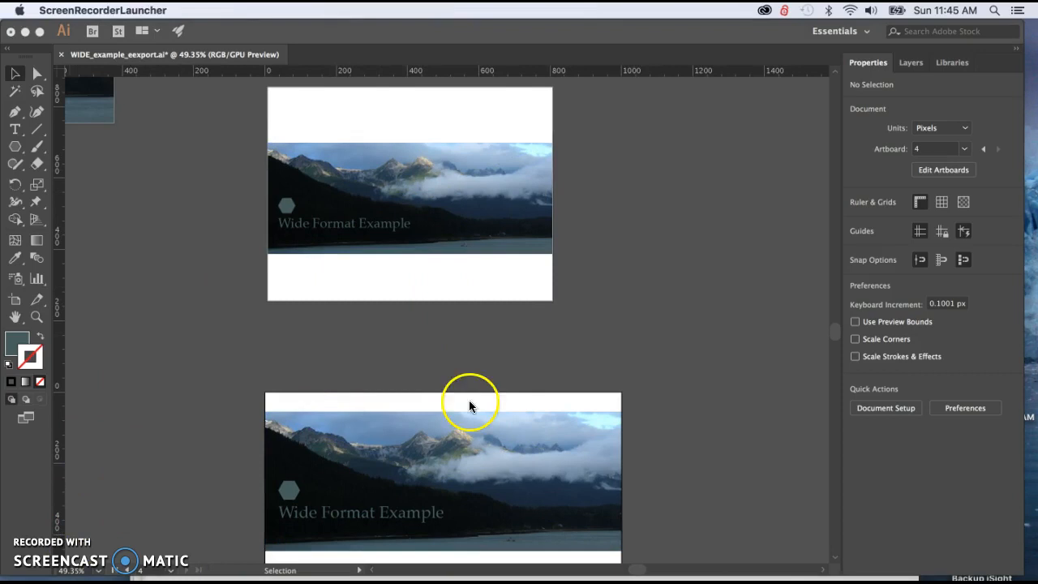
Show the Align controls with their full options and set them to align to the artboard.
click(696, 306)
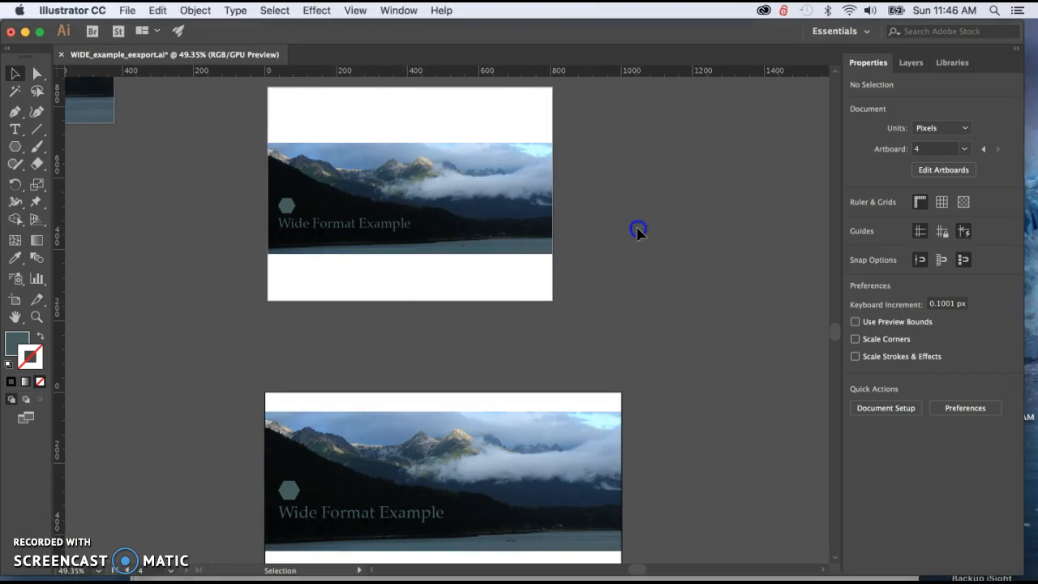
click(398, 11)
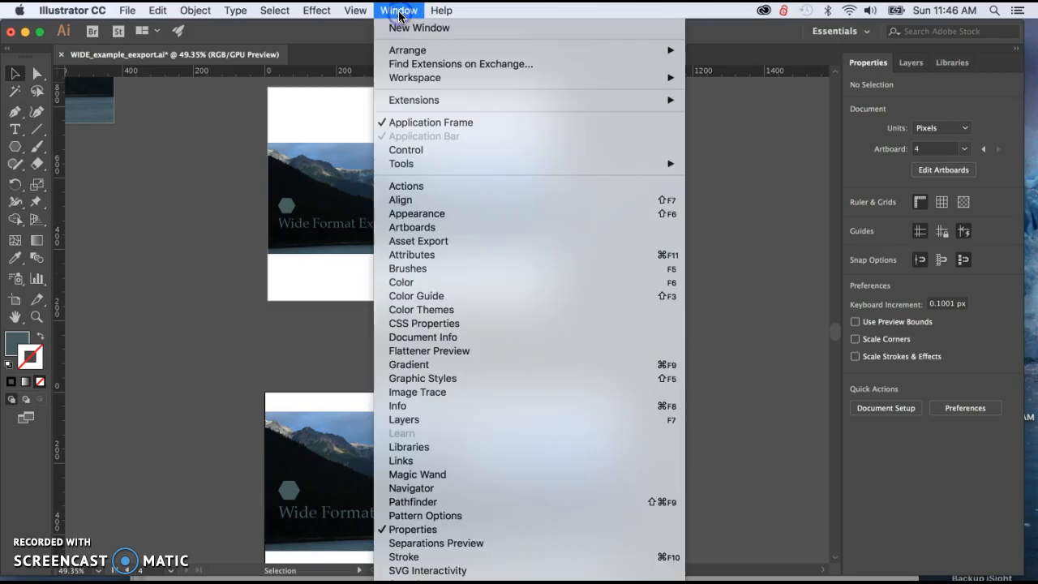
click(441, 201)
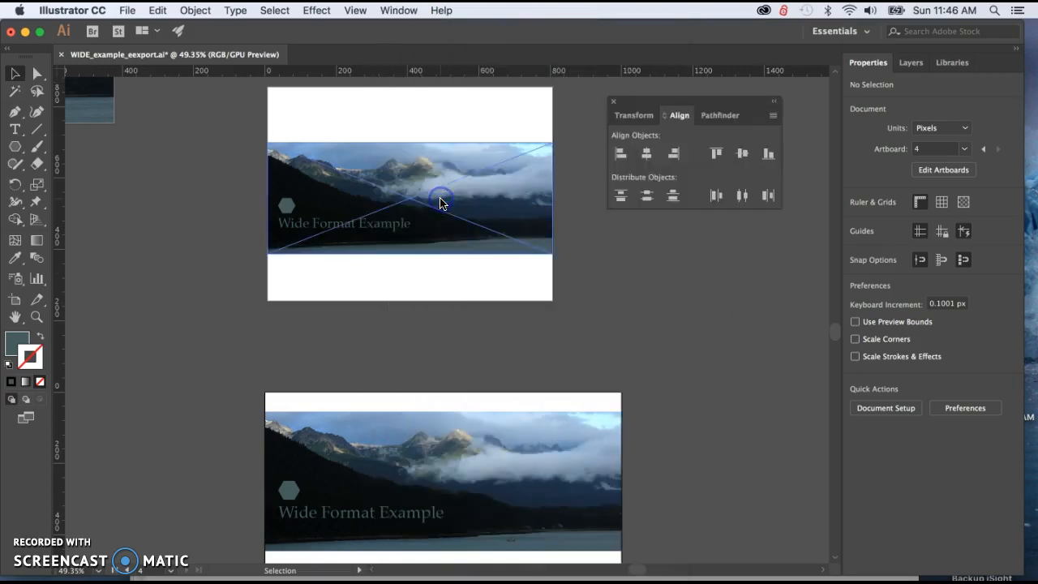
click(773, 117)
click(809, 118)
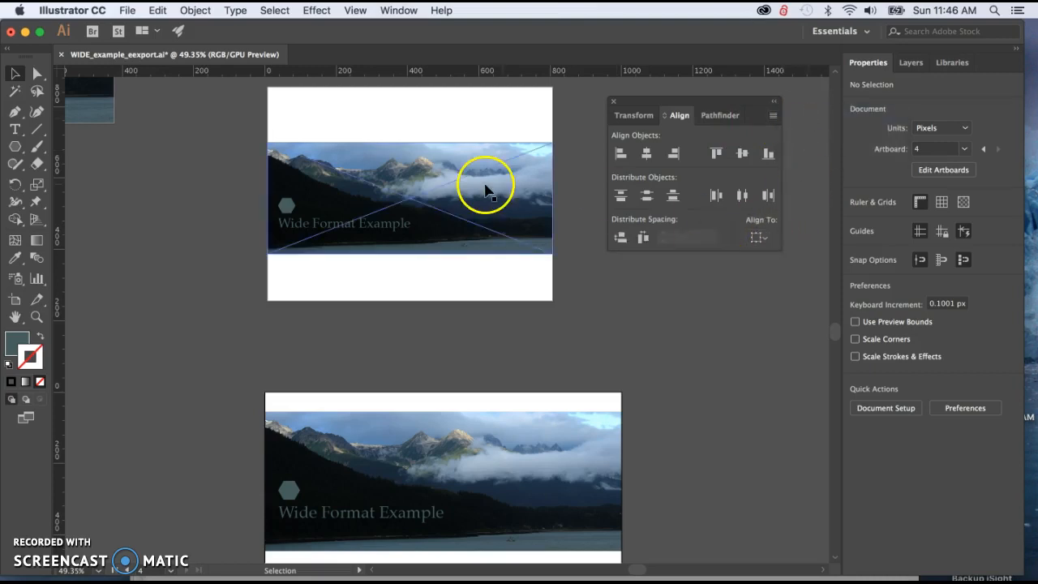
click(759, 237)
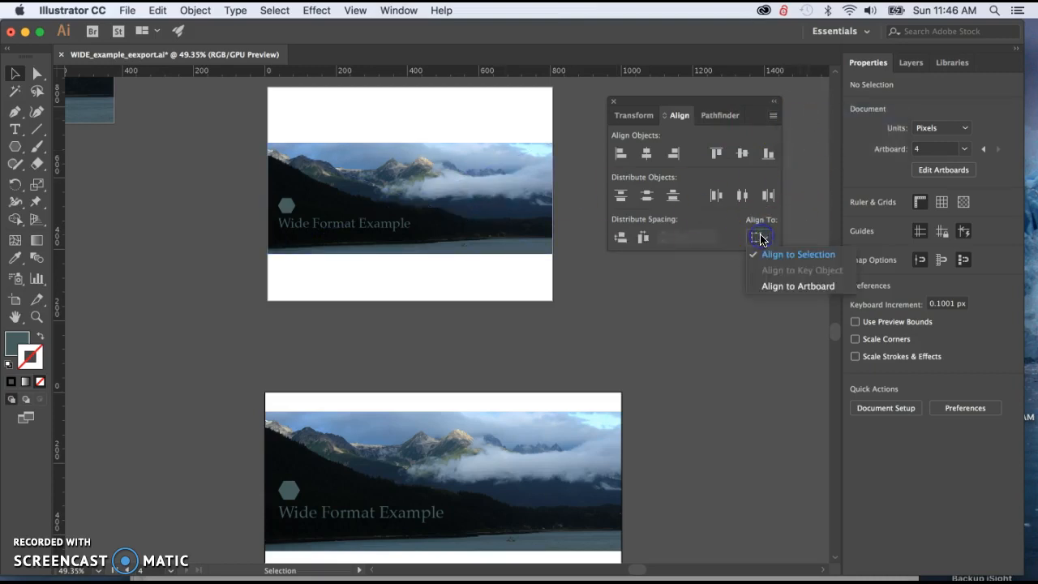
click(792, 286)
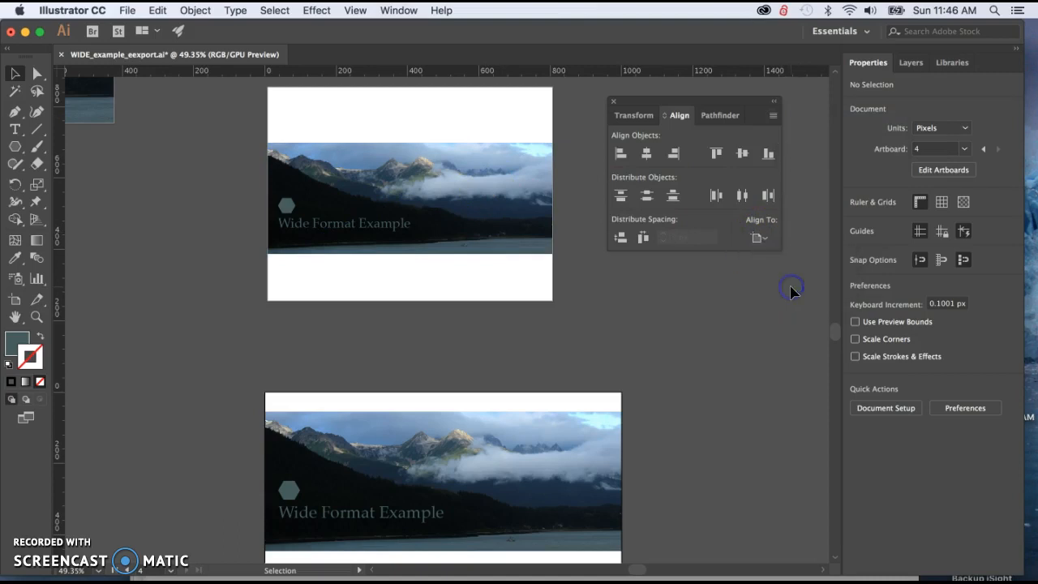
Center the group horizontally and vertically on the 800 x 600 artboard.
click(439, 186)
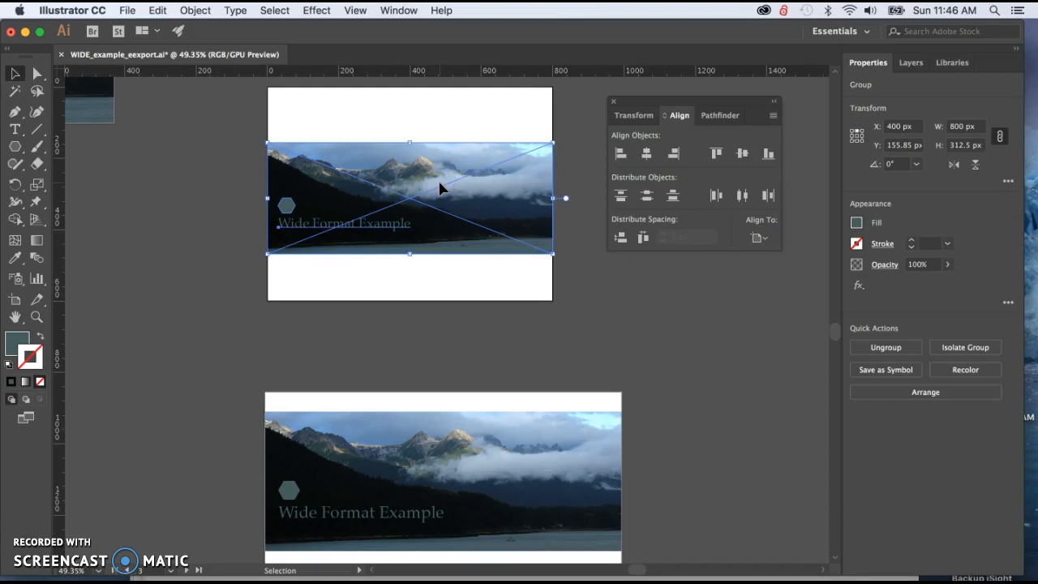
click(646, 155)
click(647, 154)
click(742, 154)
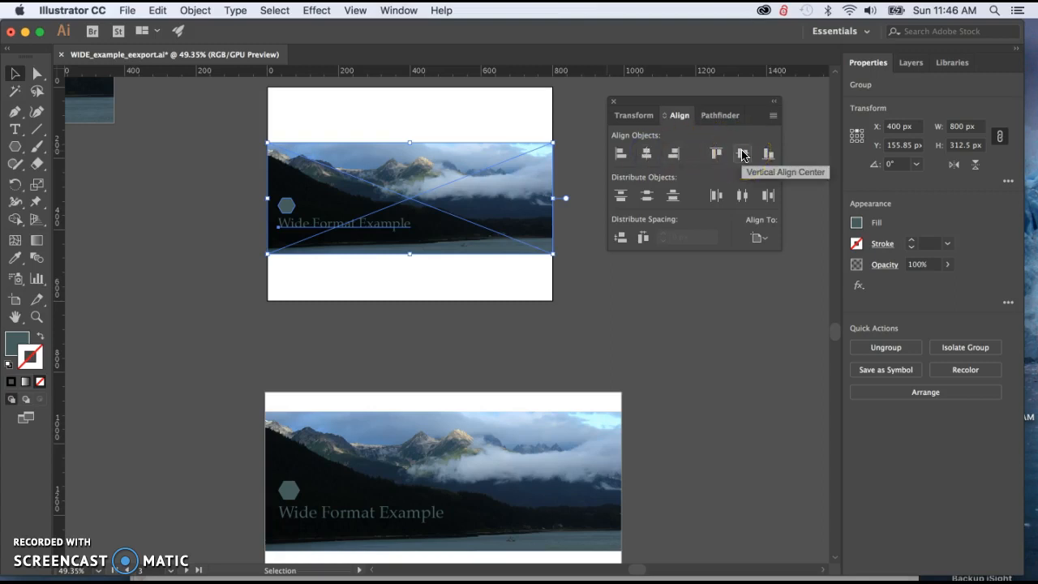
click(743, 154)
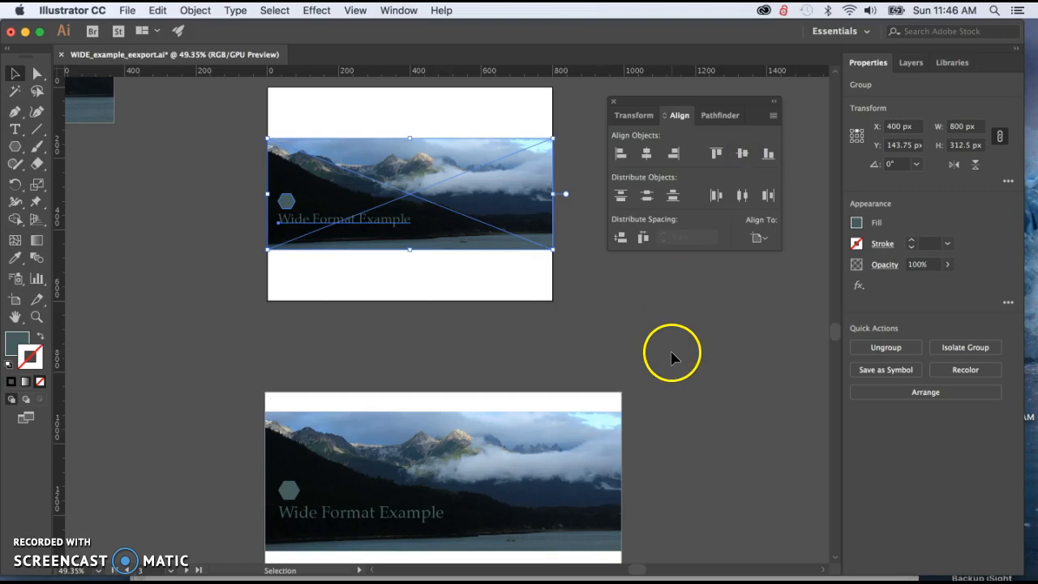
Center the second group horizontally and vertically on the 1000 x 500 artboard.
scroll(672, 357, down, 2)
scroll(672, 357, right, 1)
click(521, 380)
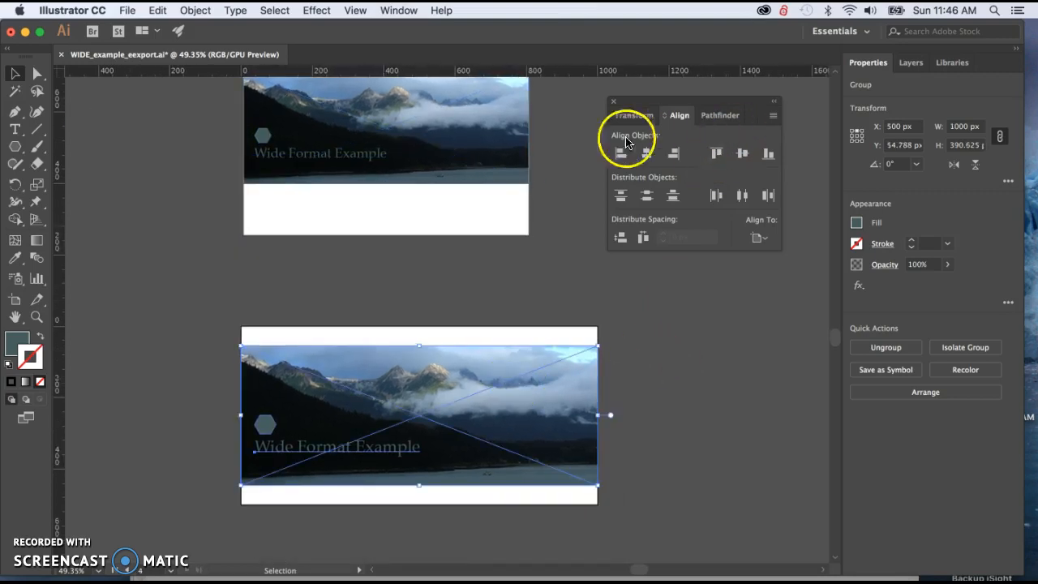
click(646, 154)
click(737, 155)
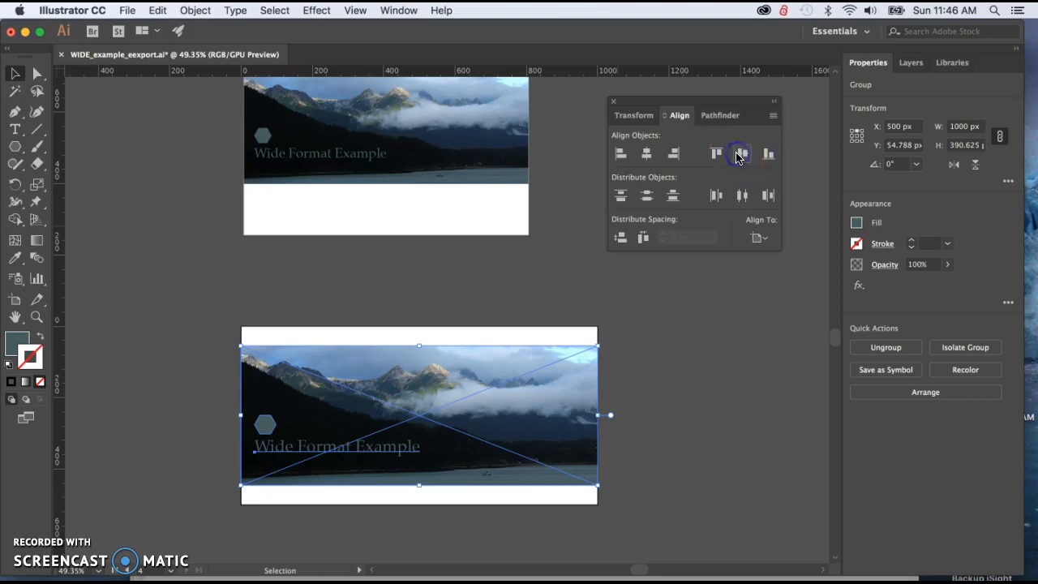
click(706, 343)
scroll(376, 316, up, 3)
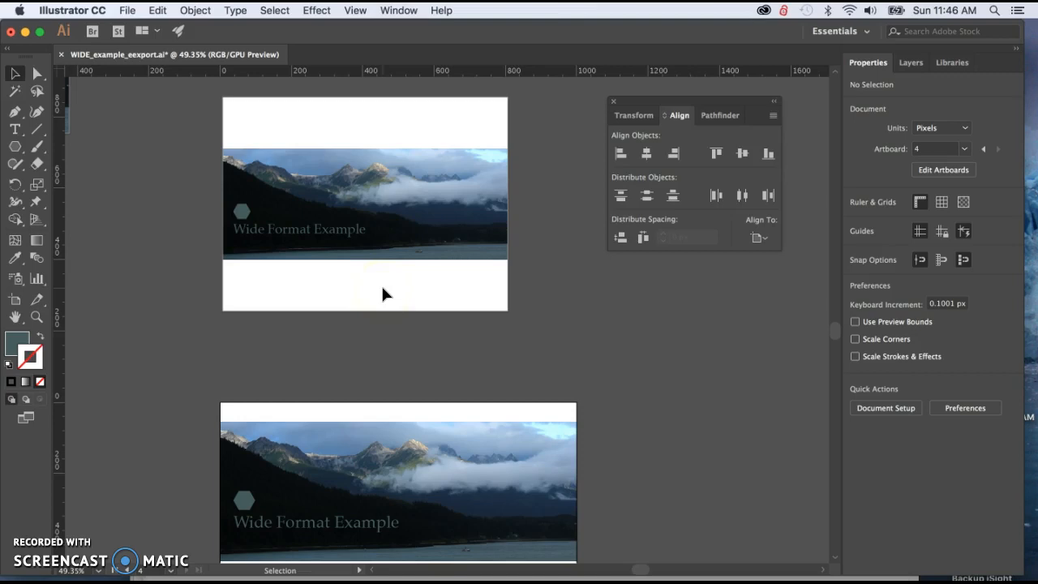
Switch to Photoshop, sample Artboard 2's gray page background with the Eyedropper, and copy its hex color code 363636.
click(313, 125)
click(13, 319)
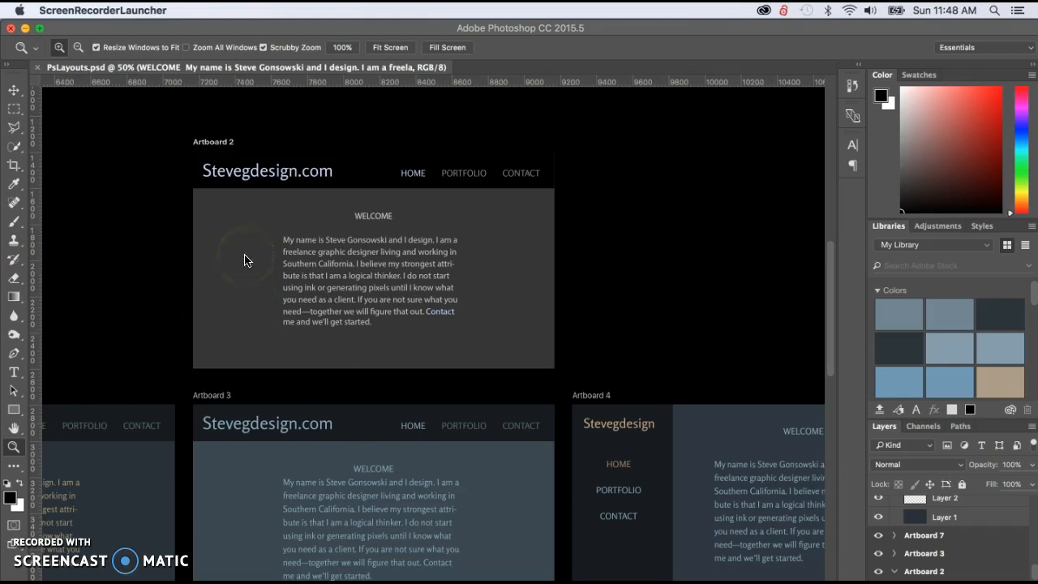
click(231, 257)
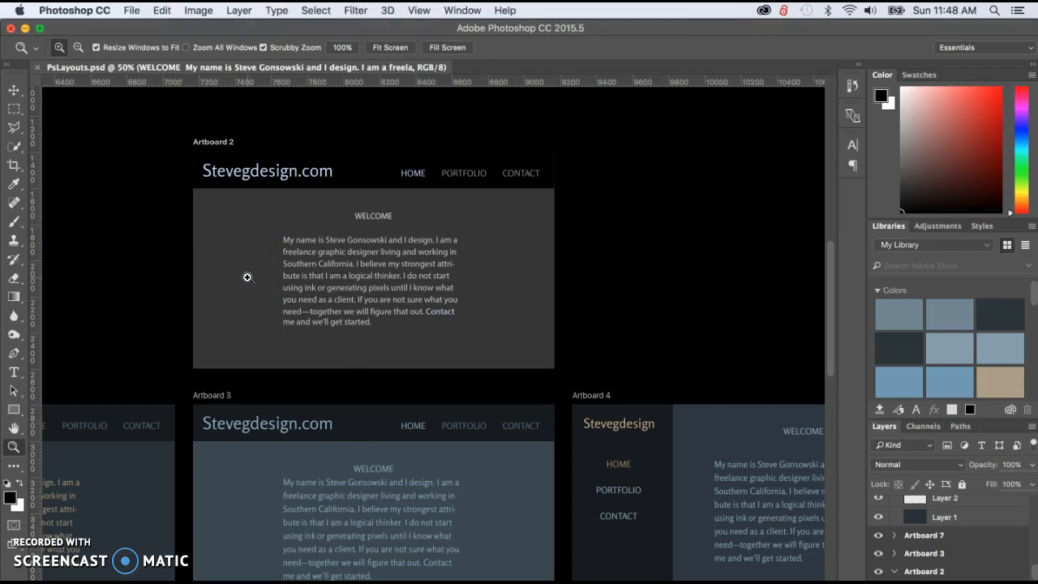
key(i)
click(247, 278)
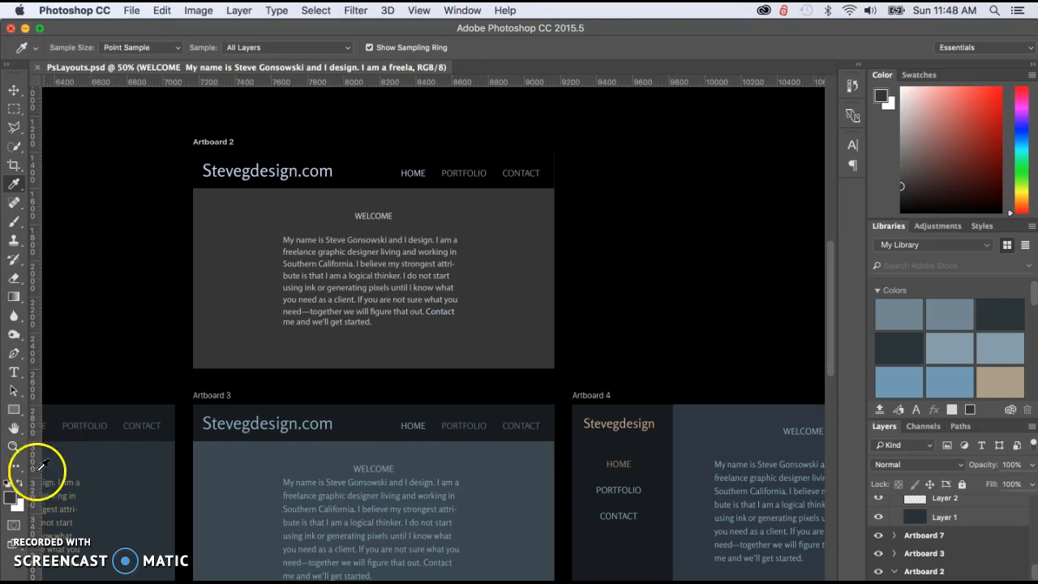
click(10, 493)
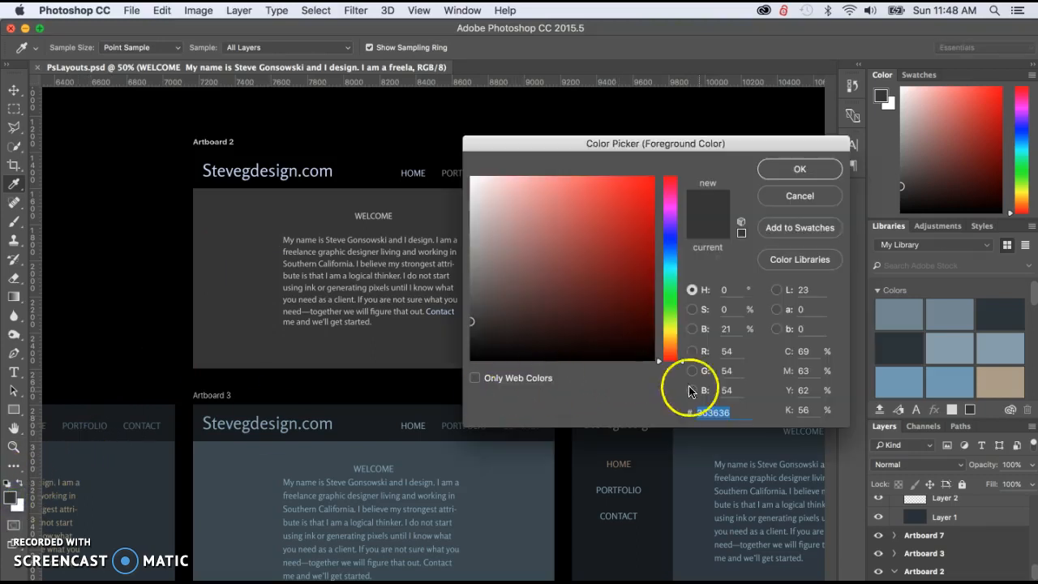
drag(740, 412, 643, 410)
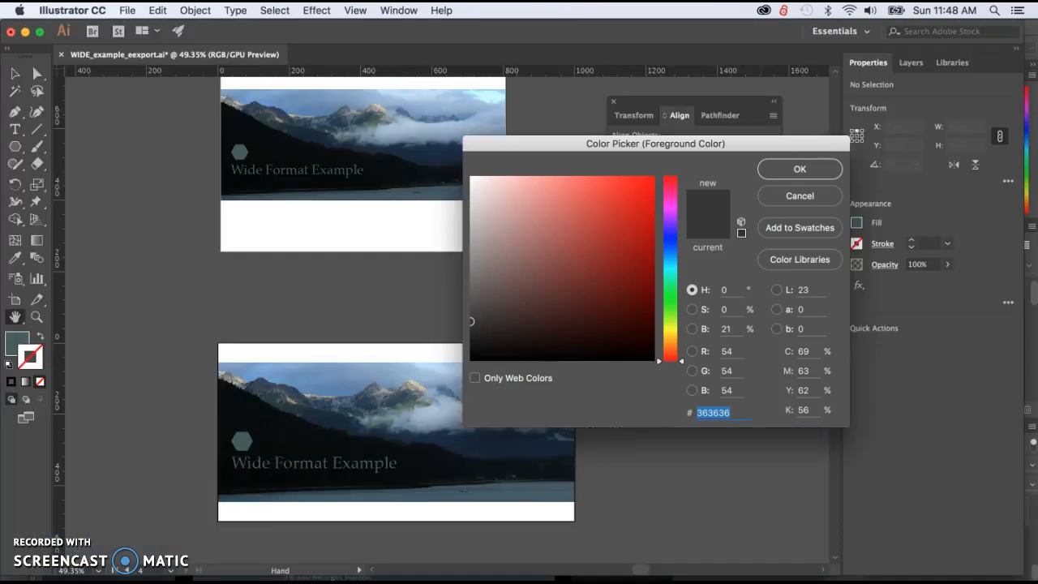
key(Return)
Return to the Illustrator document and set its document color mode to RGB Color.
scroll(315, 281, up, 2)
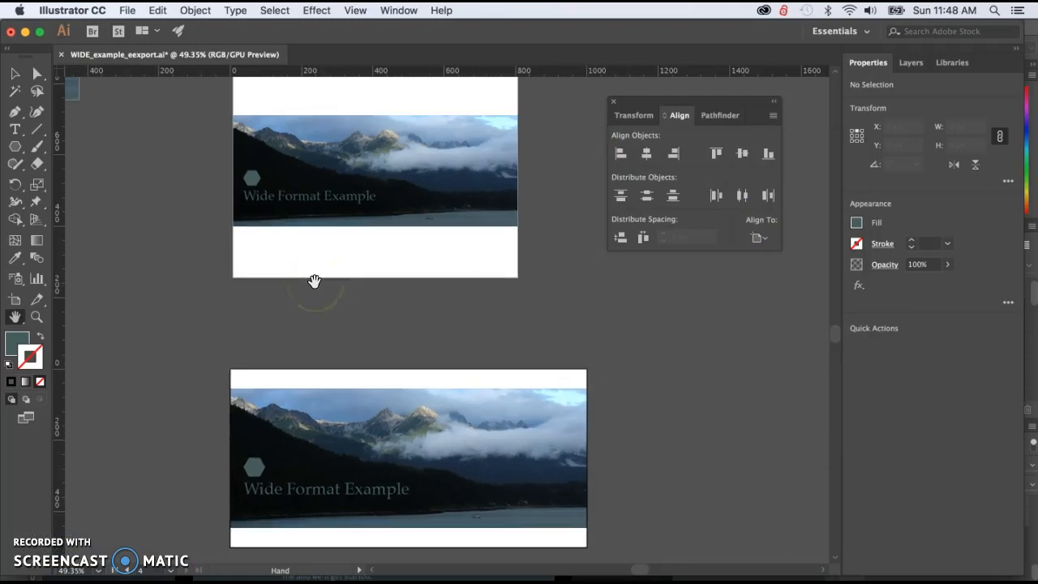
drag(144, 138, 178, 170)
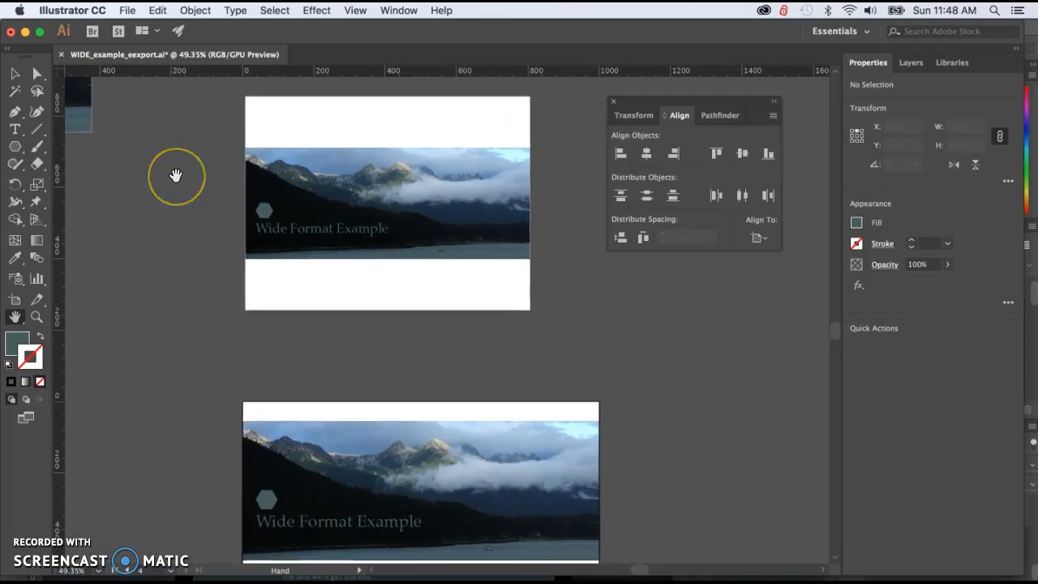
click(129, 12)
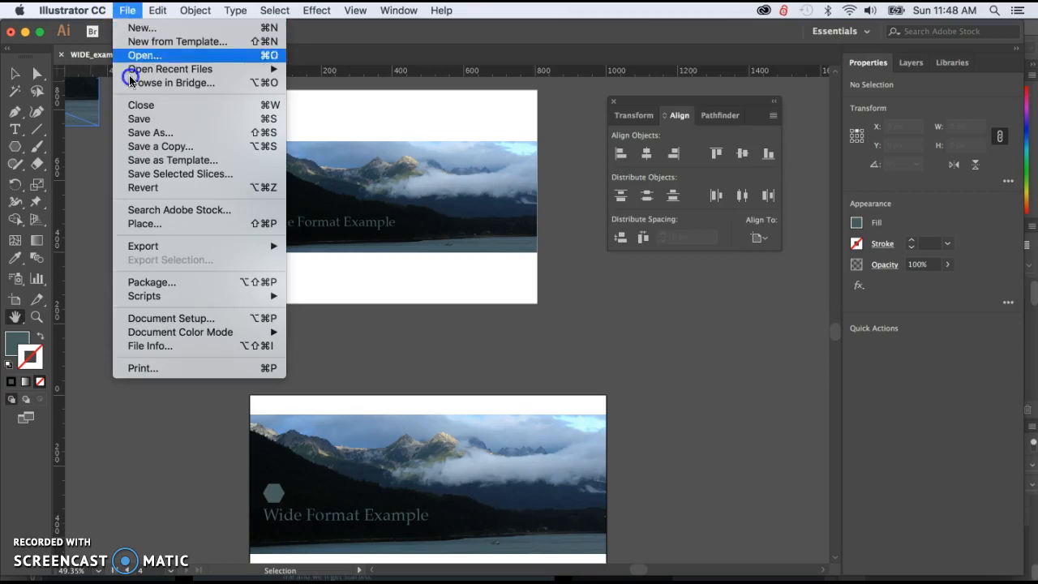
mouse_move(177, 339)
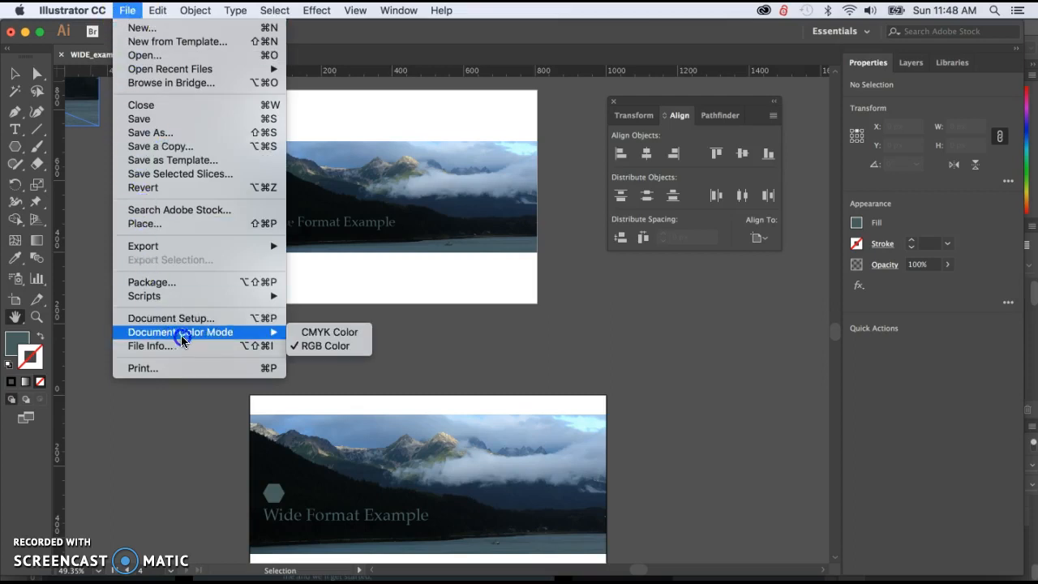
click(318, 346)
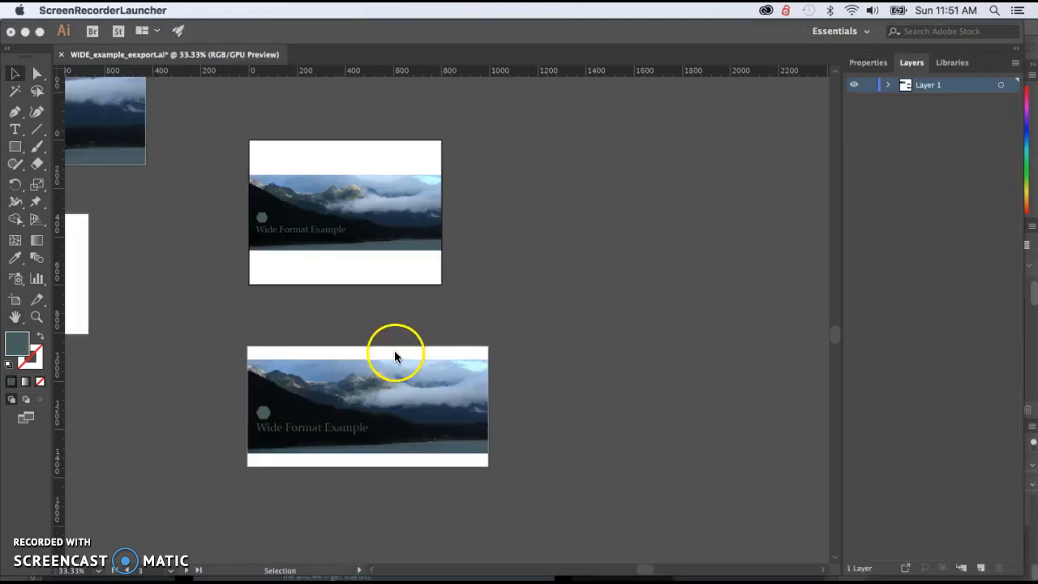
Create a new layer, move it below Layer 1, and name it bg.
click(911, 65)
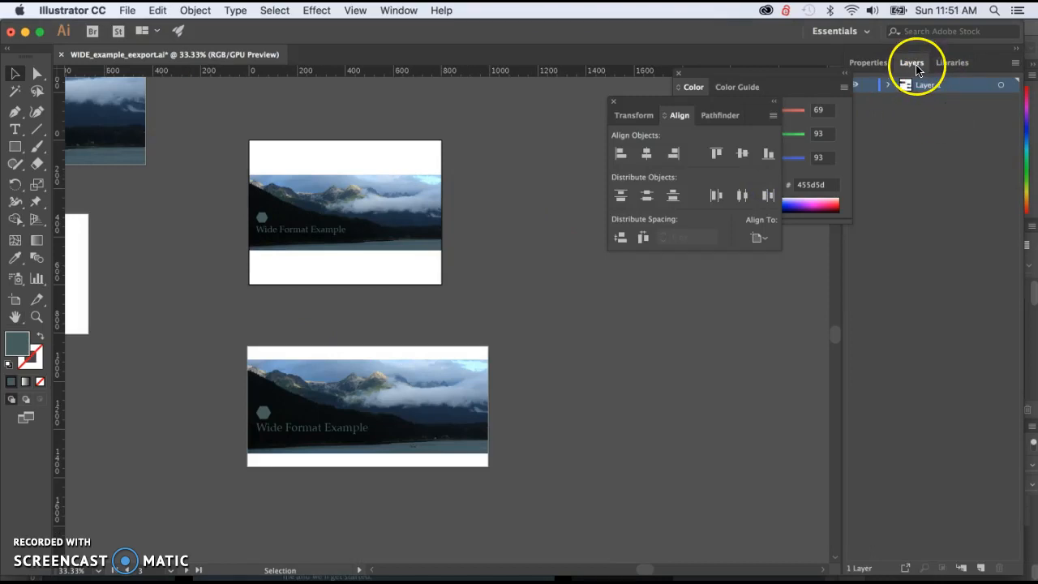
click(981, 570)
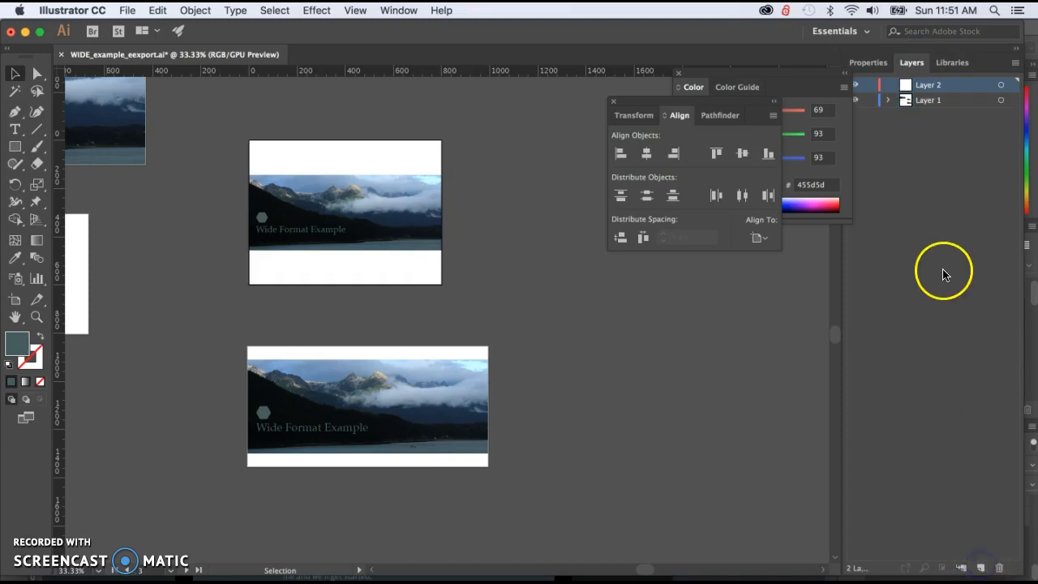
drag(927, 88, 925, 123)
double_click(928, 100)
text(bg)
key(Return)
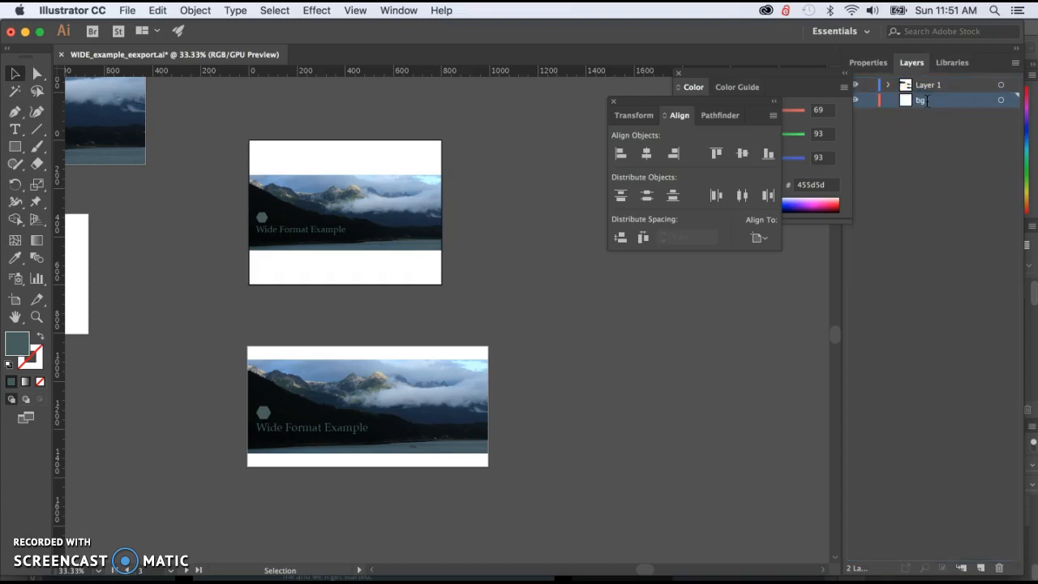
click(954, 176)
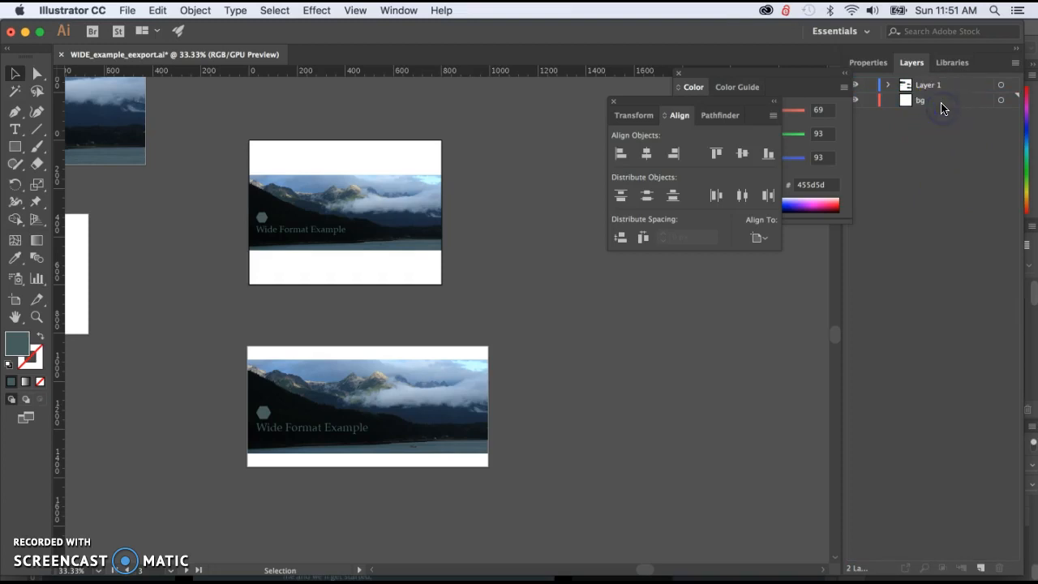
Toggle the visibility of Layer 1 off and on several times and make the bg layer active.
click(854, 87)
click(855, 86)
click(854, 86)
click(855, 87)
click(855, 87)
click(854, 86)
click(854, 87)
click(855, 86)
click(932, 100)
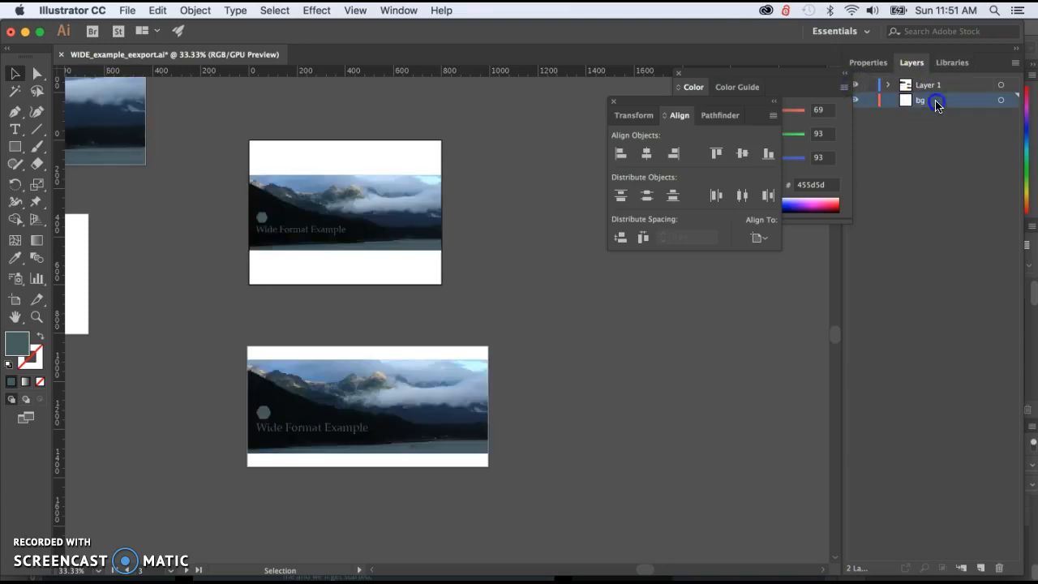
Set the fill color to hex 363636 and draw background rectangles on the bg layer extending past the edges of both web artboards.
click(15, 148)
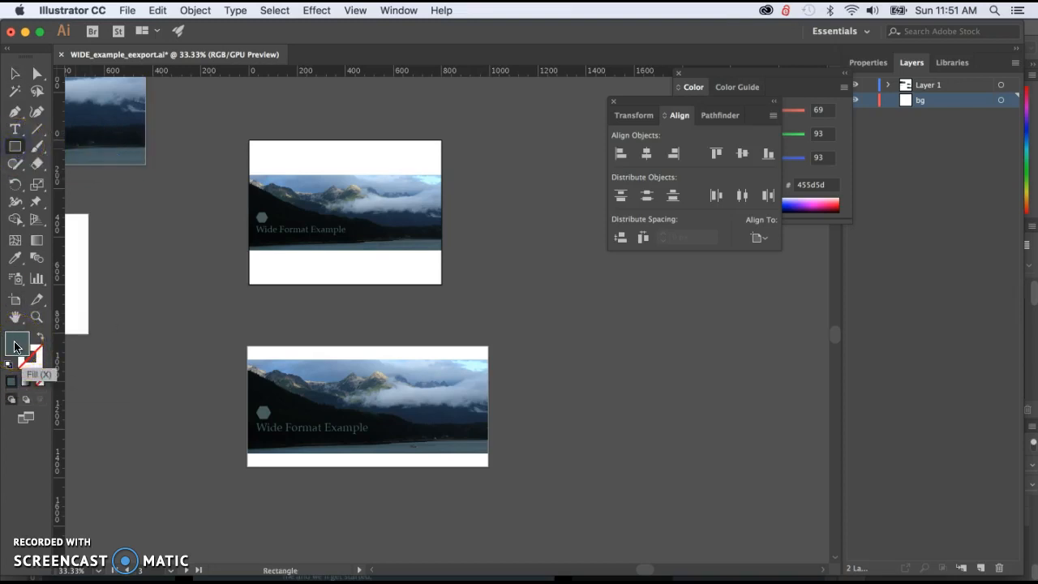
double_click(15, 347)
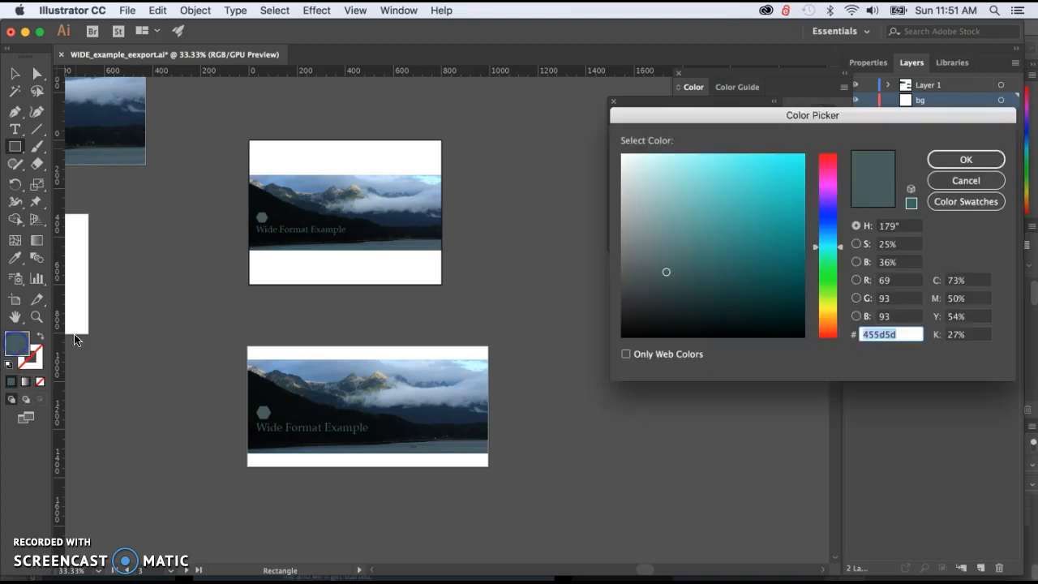
click(890, 335)
text(363636)
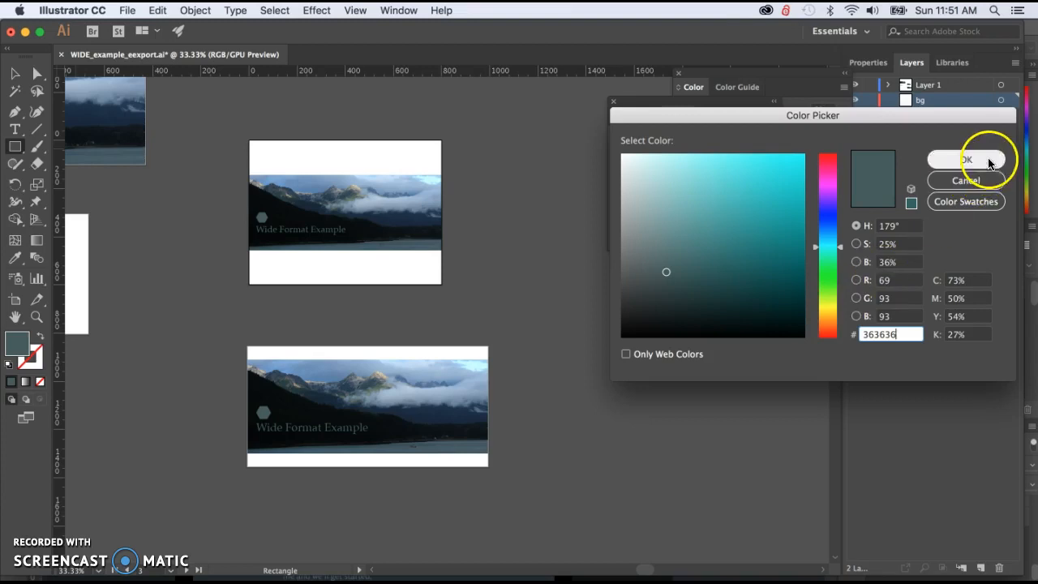
click(994, 159)
drag(234, 130, 469, 307)
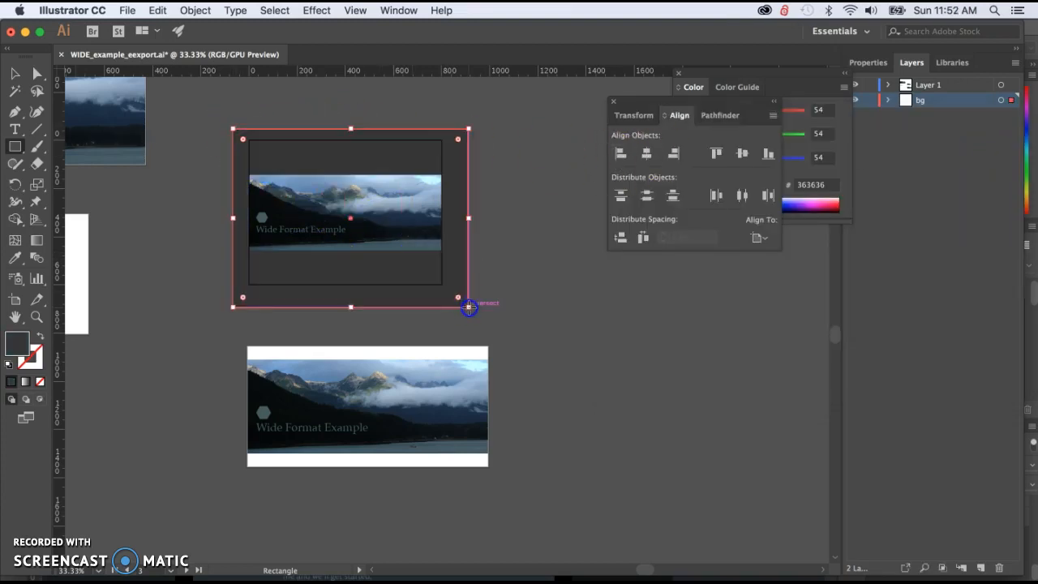
drag(226, 334, 525, 492)
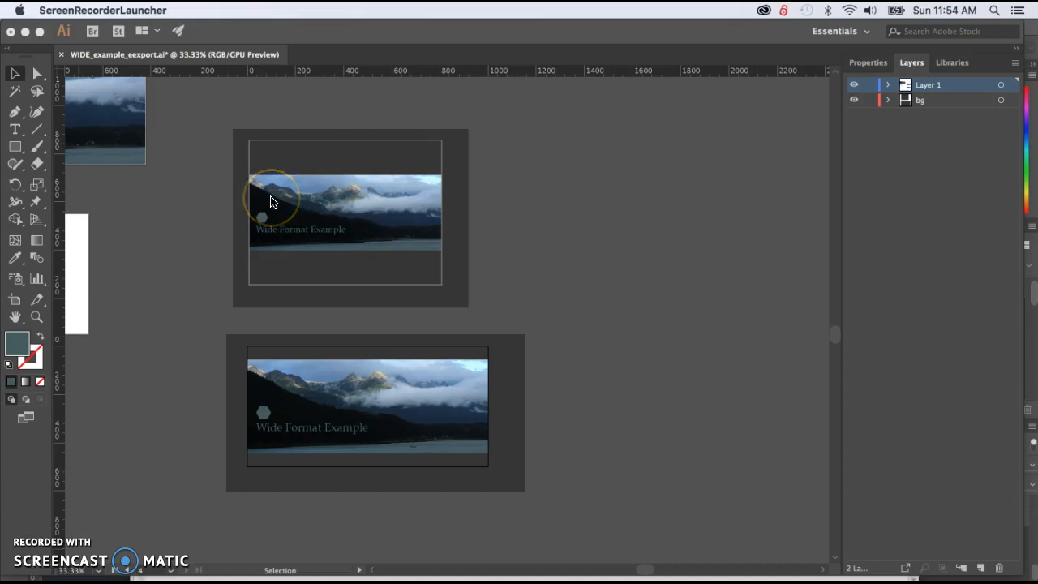
Save the wide-format example document and close it.
click(248, 35)
click(128, 10)
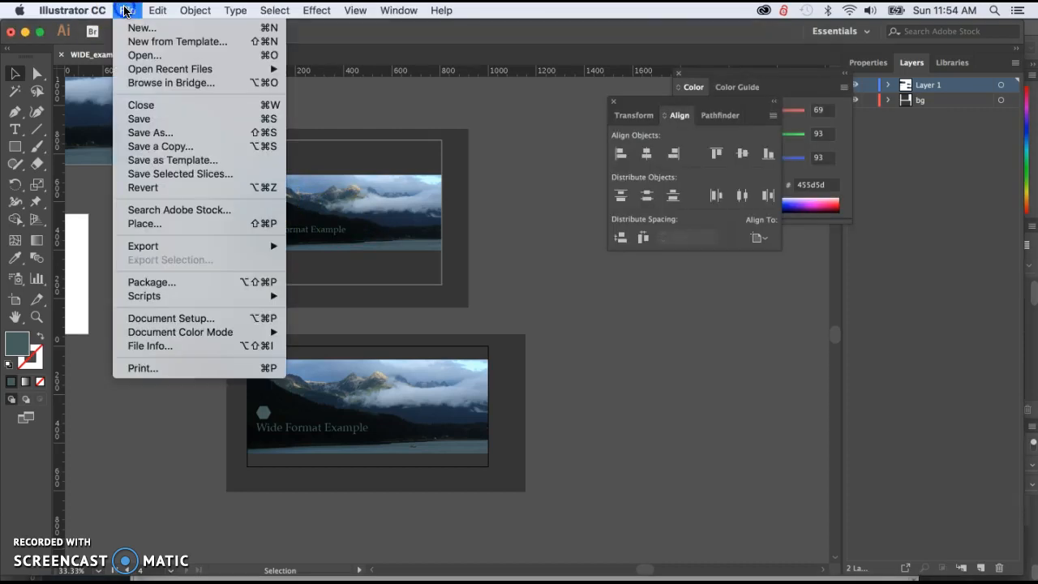
click(151, 120)
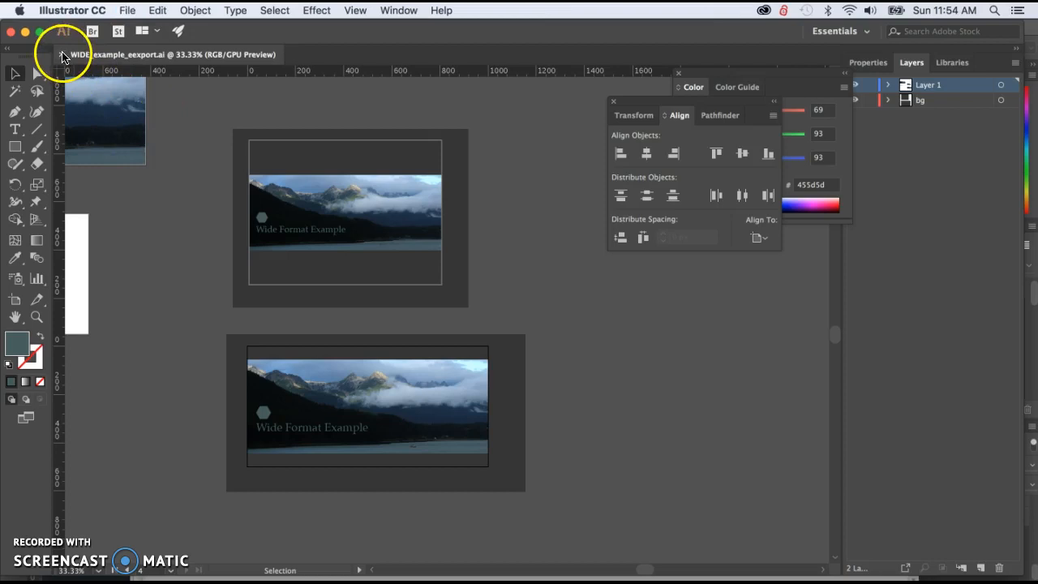
click(64, 57)
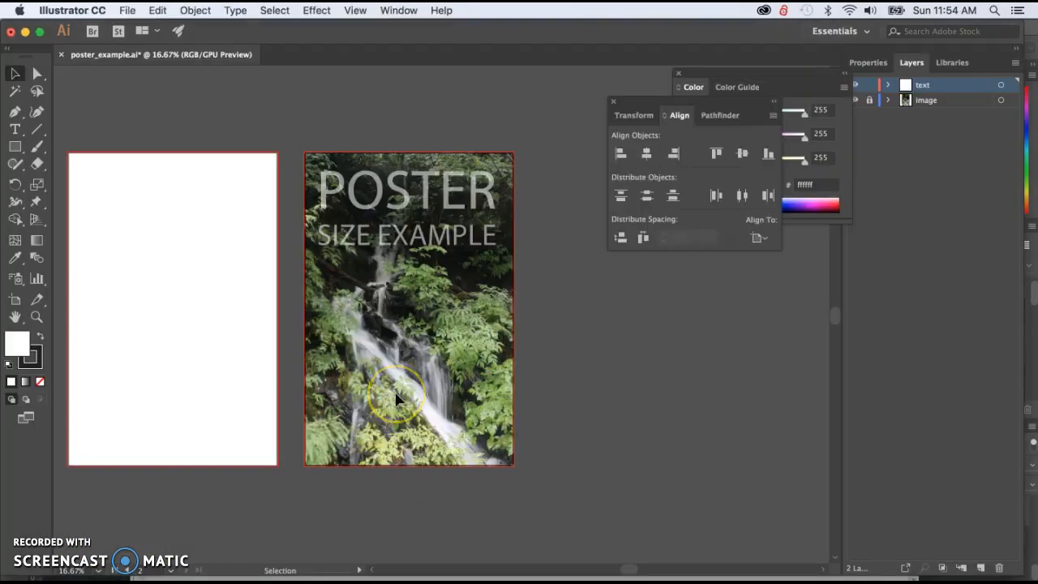
In the poster document's Document Setup, unlink the bleed values, adjust the top bleed, and accept the settings.
click(375, 224)
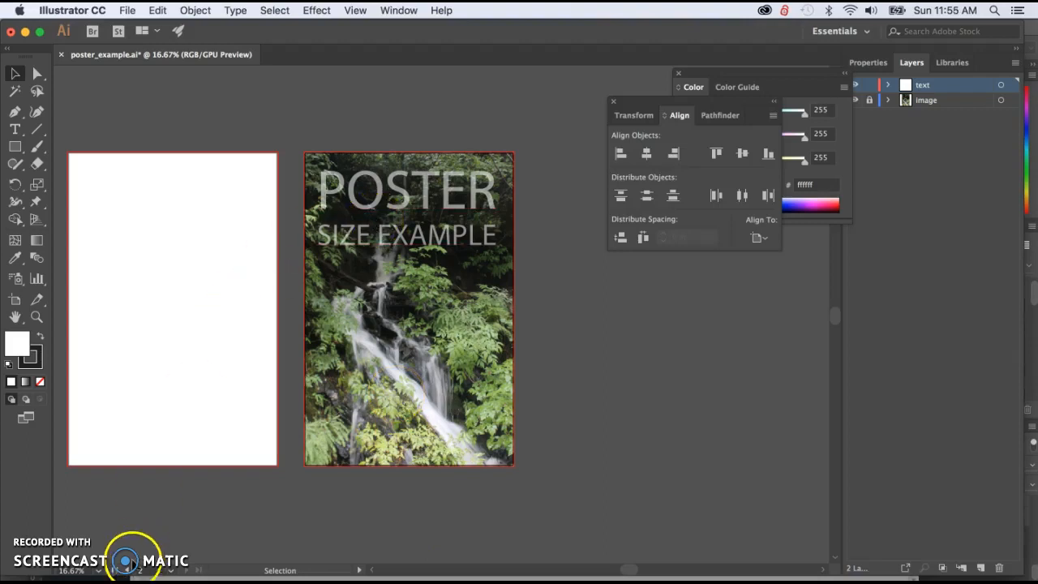
click(37, 317)
drag(293, 138, 566, 581)
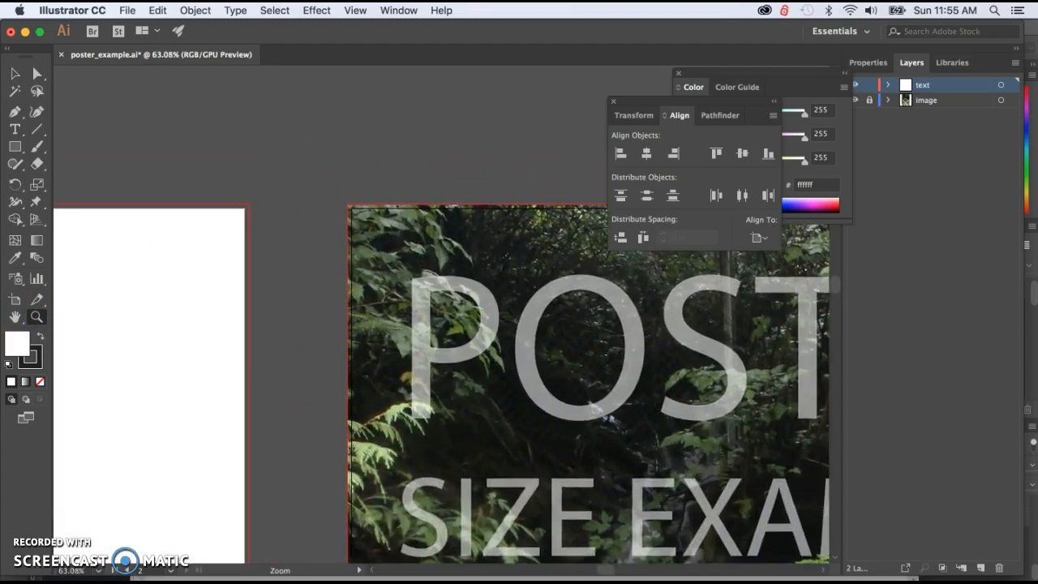
drag(315, 176, 560, 571)
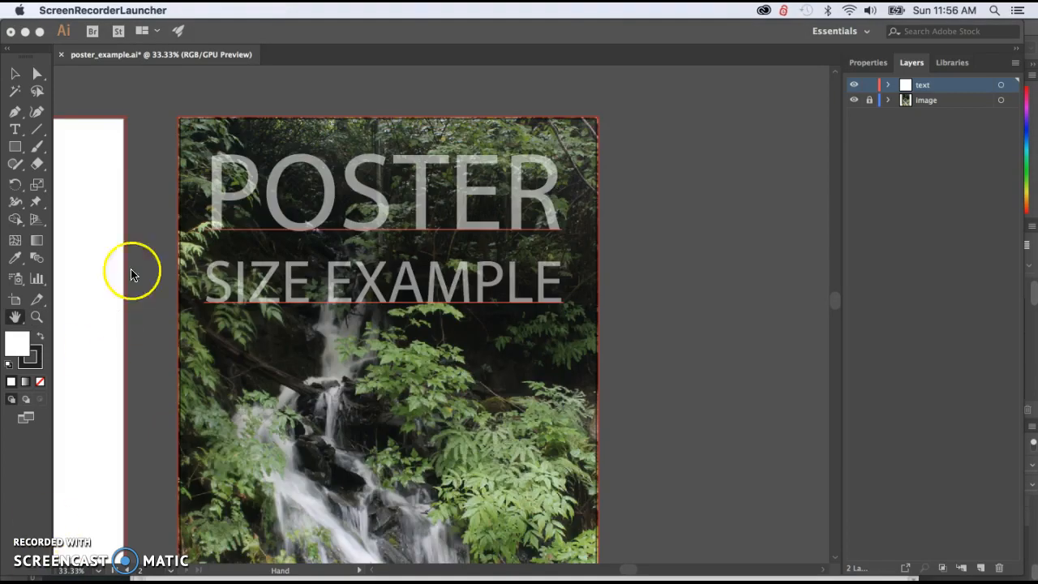
click(148, 227)
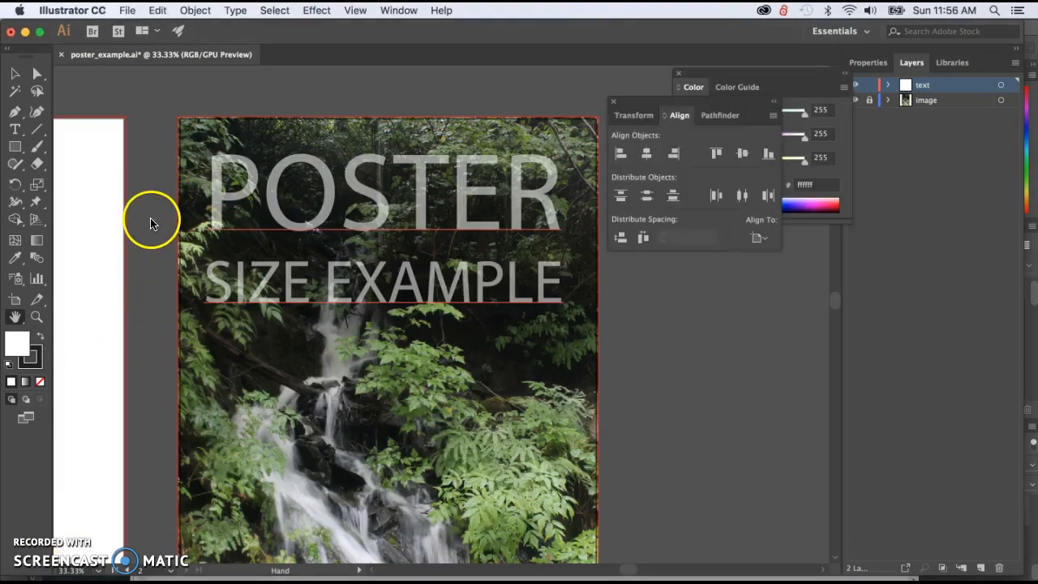
click(127, 11)
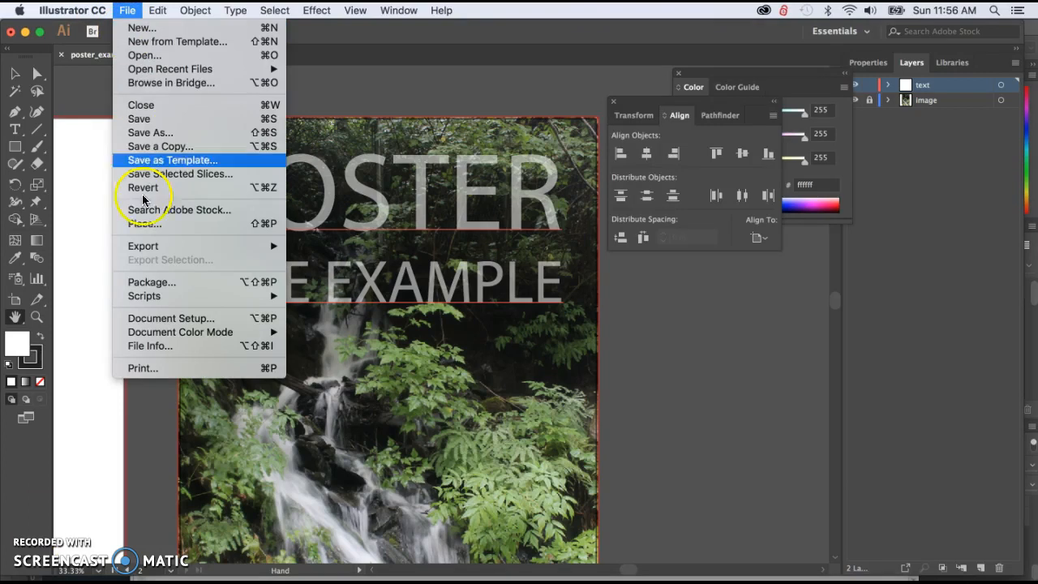
click(170, 319)
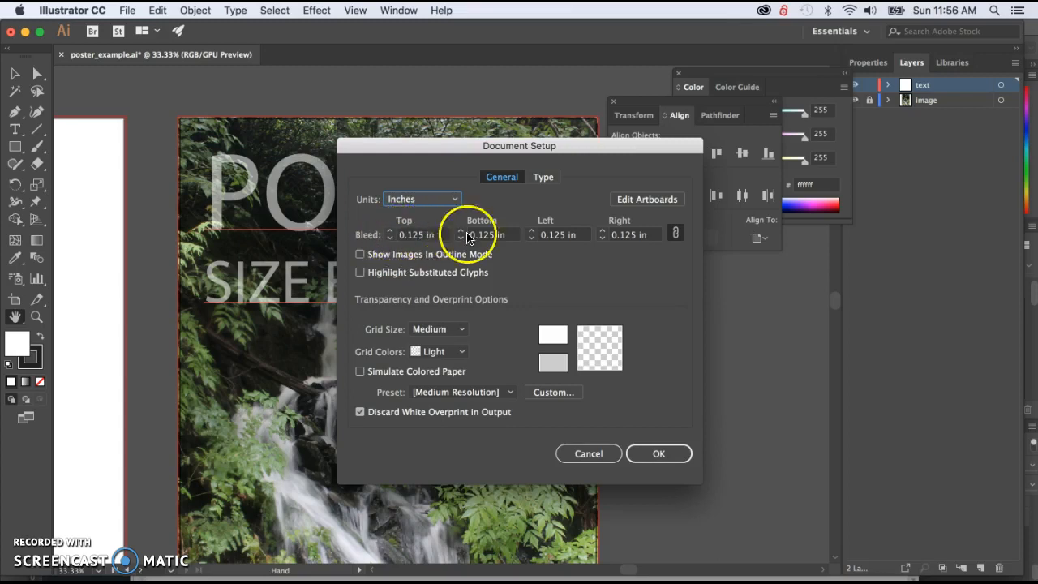
click(675, 234)
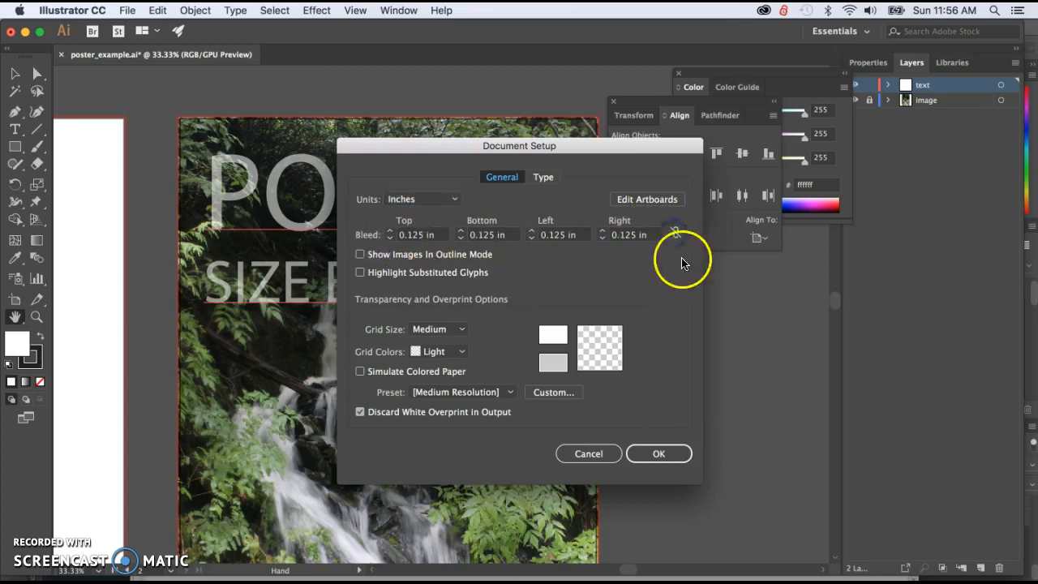
click(391, 239)
click(662, 454)
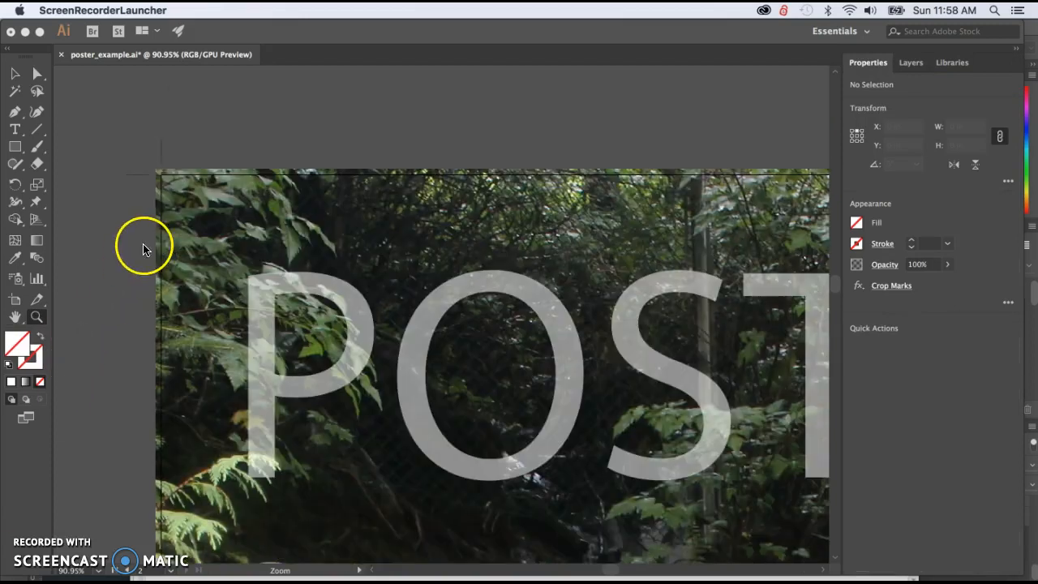
Select the 24 × 36 in rectangle carrying the crop marks around the poster artboard and remove it.
click(37, 314)
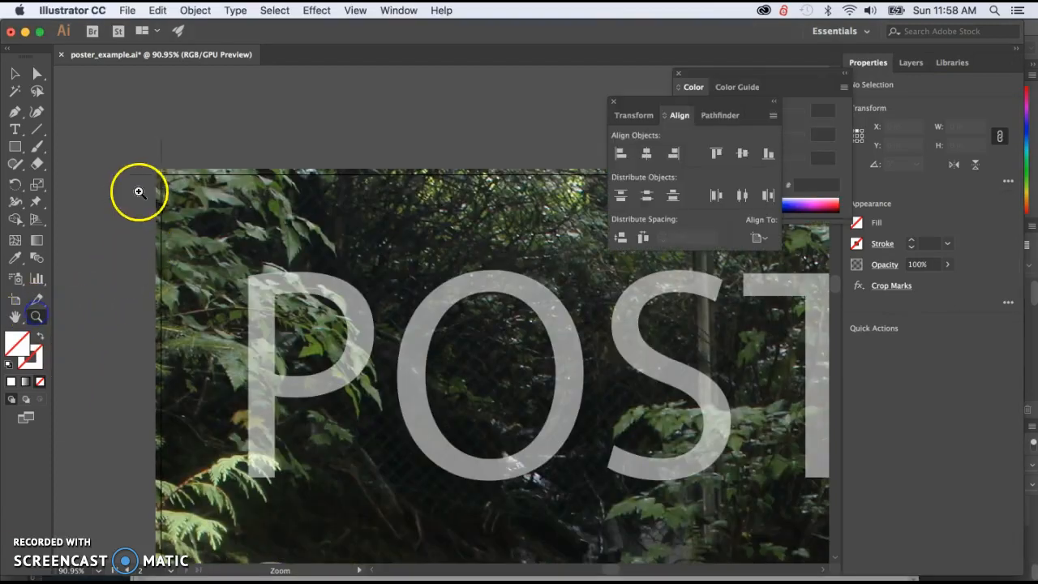
click(109, 245)
drag(216, 159, 222, 155)
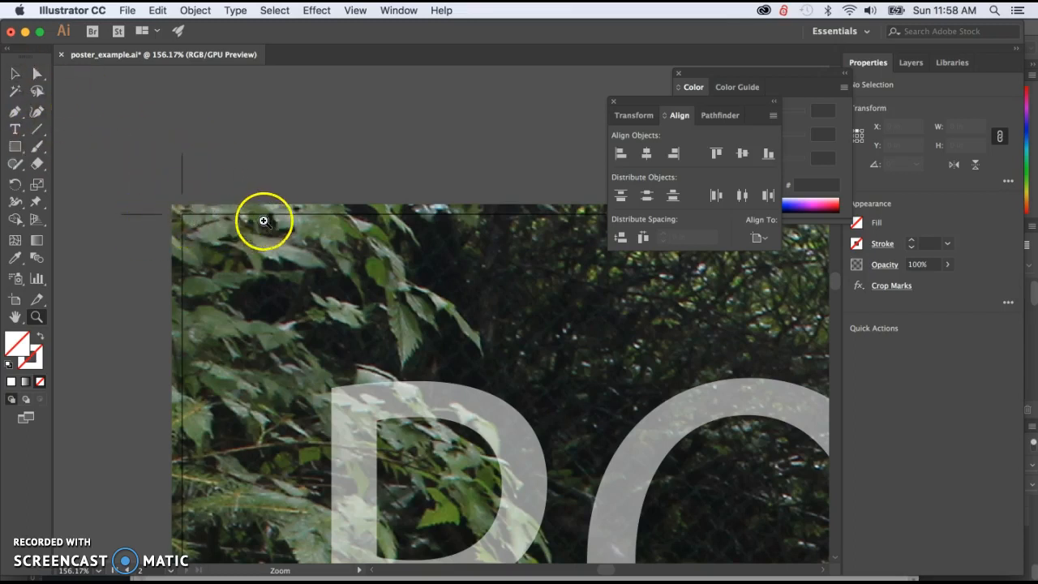
click(15, 74)
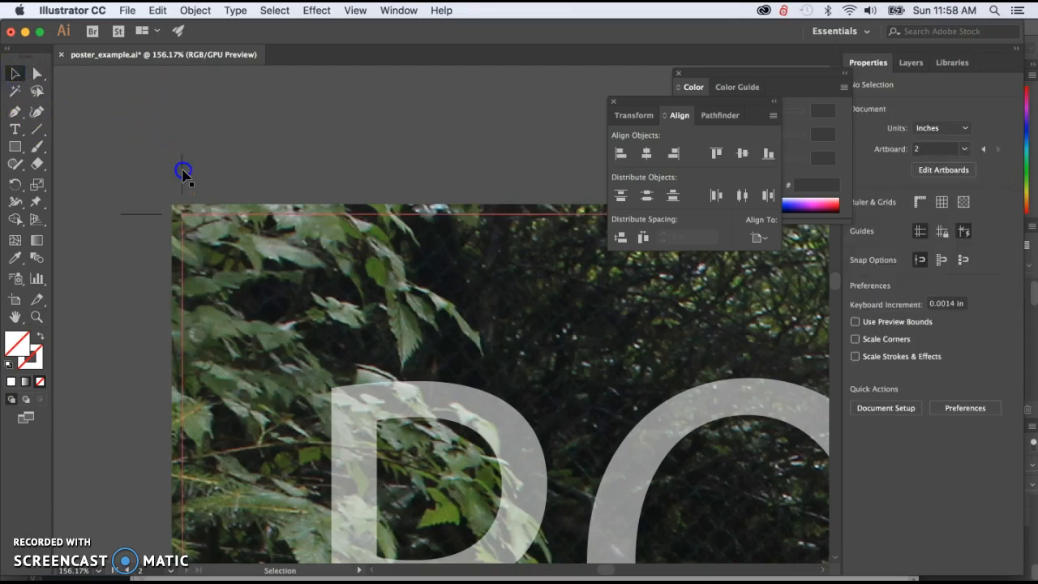
click(183, 173)
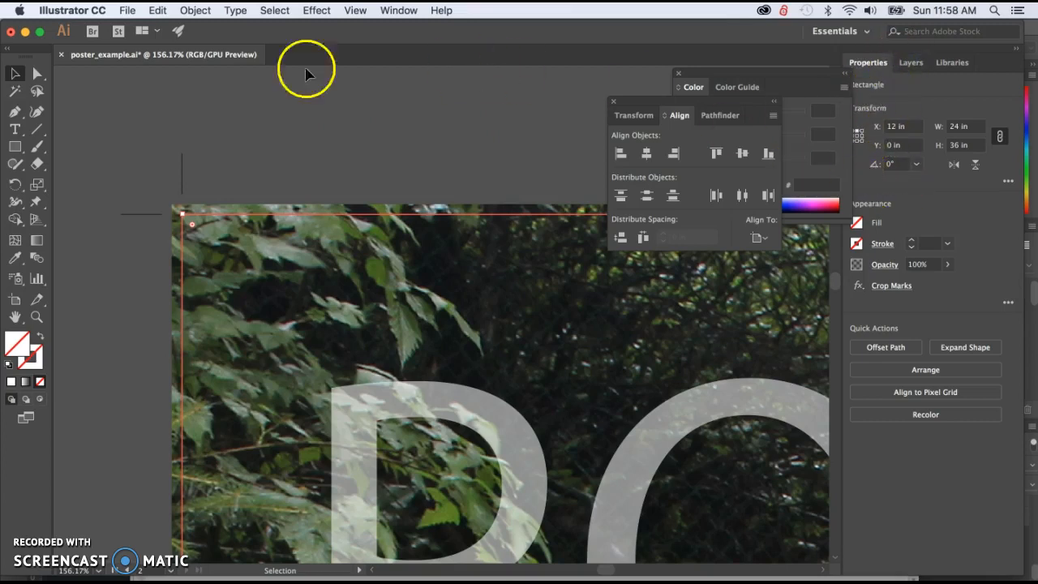
click(196, 11)
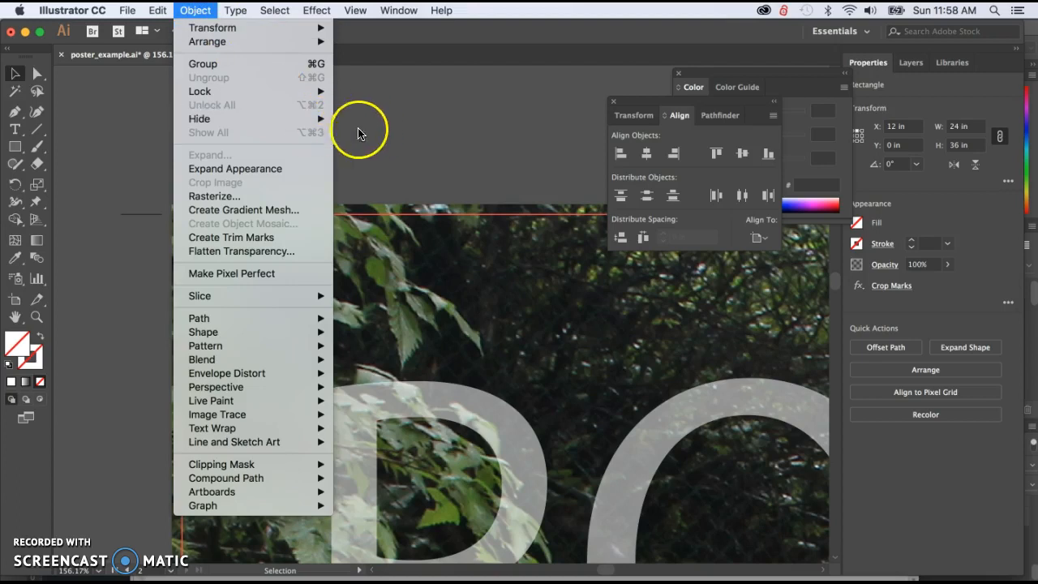
click(439, 151)
click(232, 201)
click(185, 179)
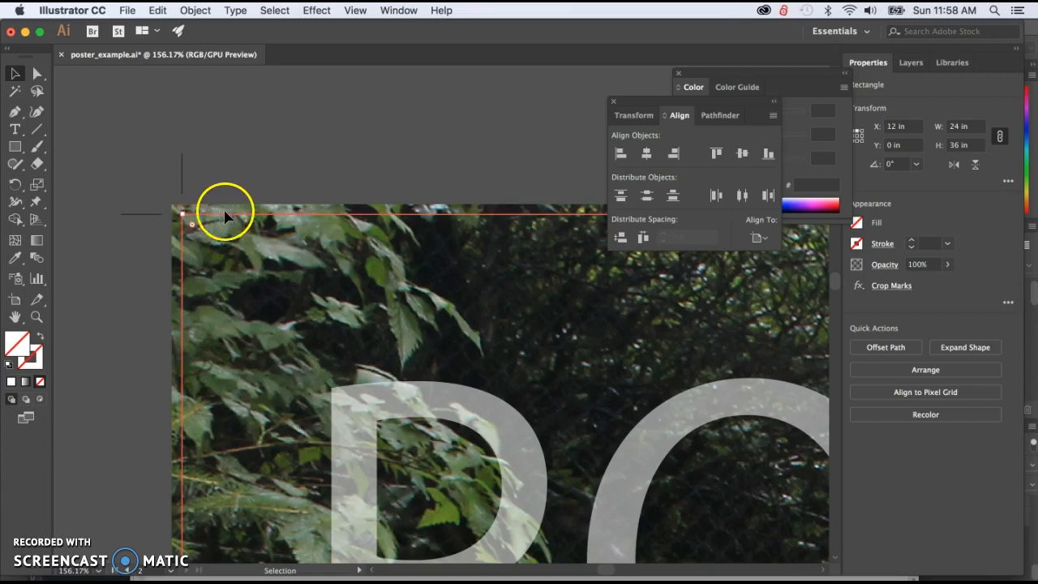
click(236, 154)
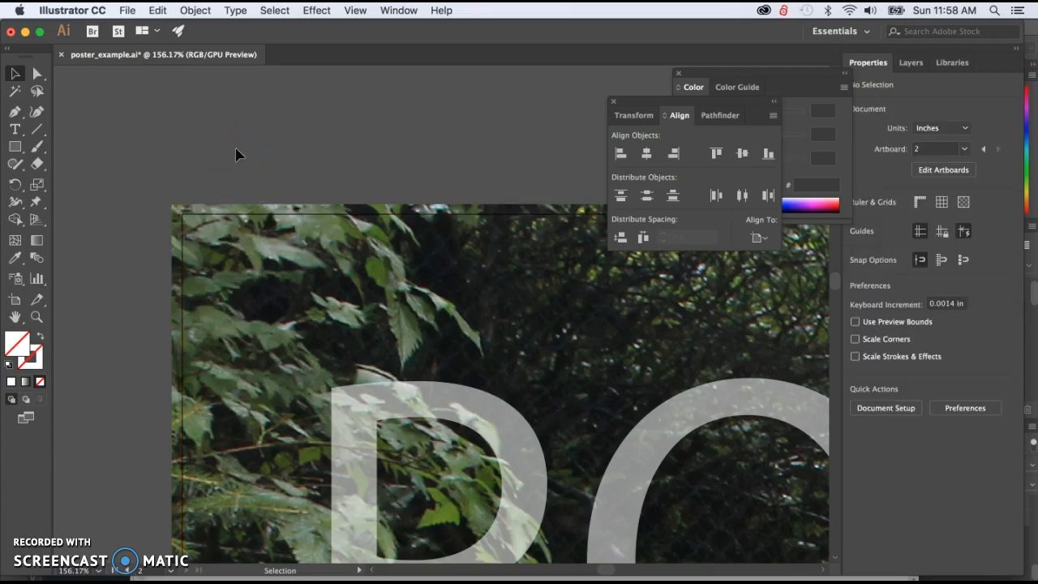
Zoom out to 50% and examine the poster's title area and upper artboard edge.
key(super+minus)
key(super+minus)
key(super+minus)
key(super+minus)
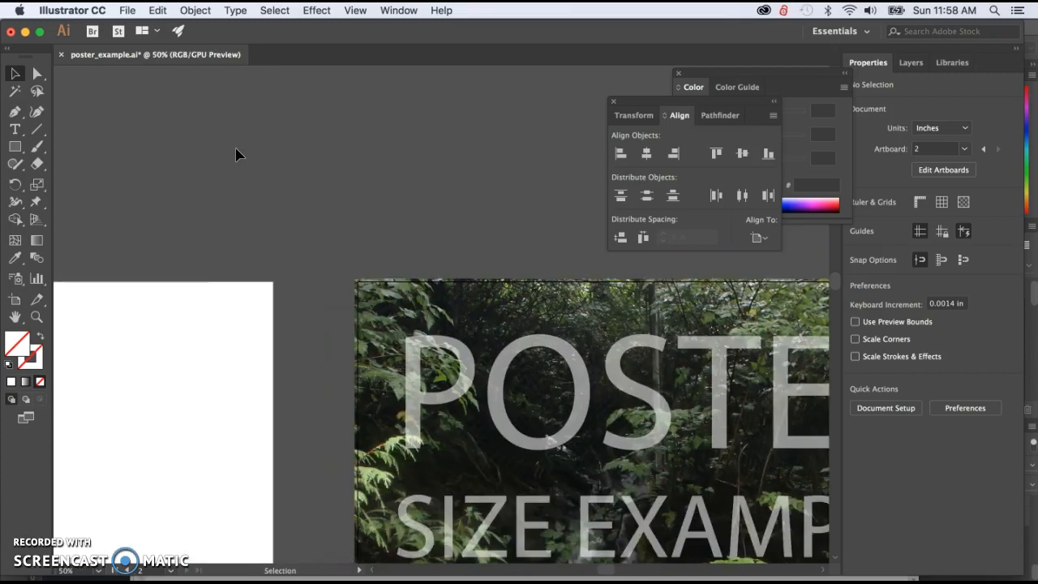
scroll(402, 274, down, 3)
scroll(402, 274, right, 3)
scroll(402, 274, down, 2)
scroll(402, 274, right, 3)
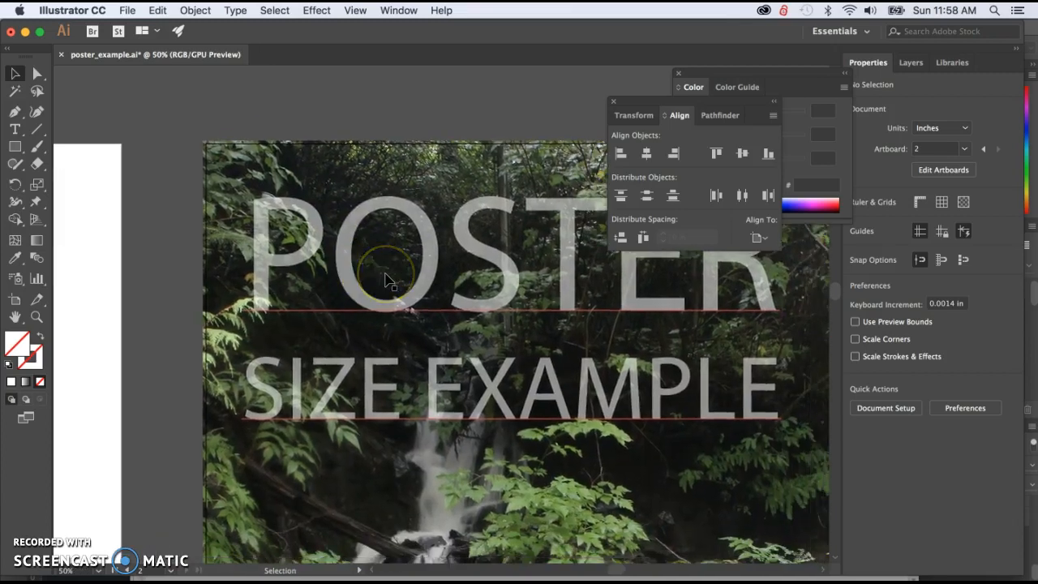